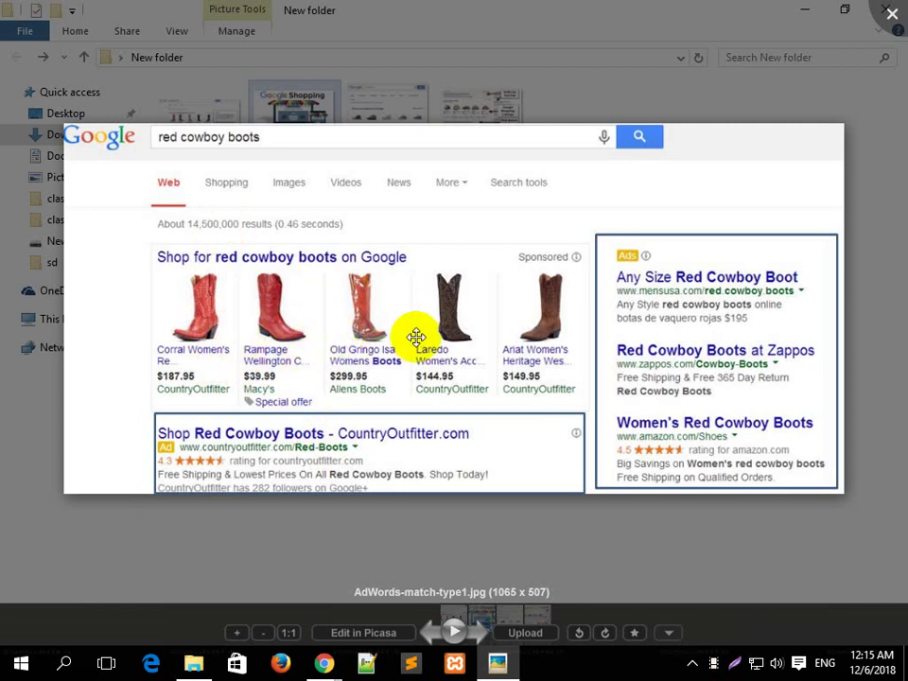
View the remaining Google Shopping example images through shopping-after.png enlarged, and put the picture viewer and folder away
key(Right)
key(Right)
key(Right)
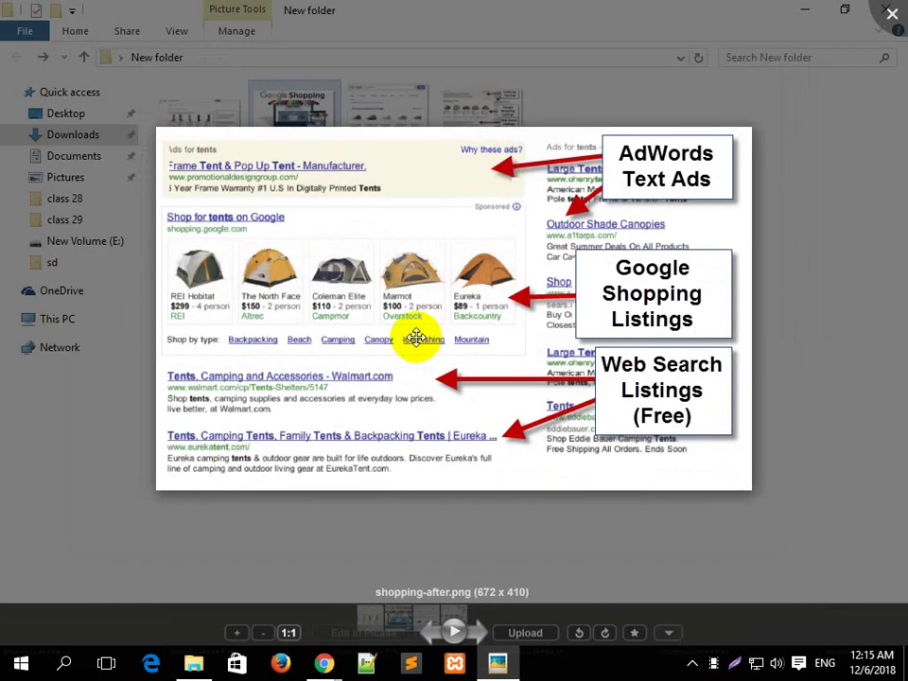
scroll(416, 338, up, 2)
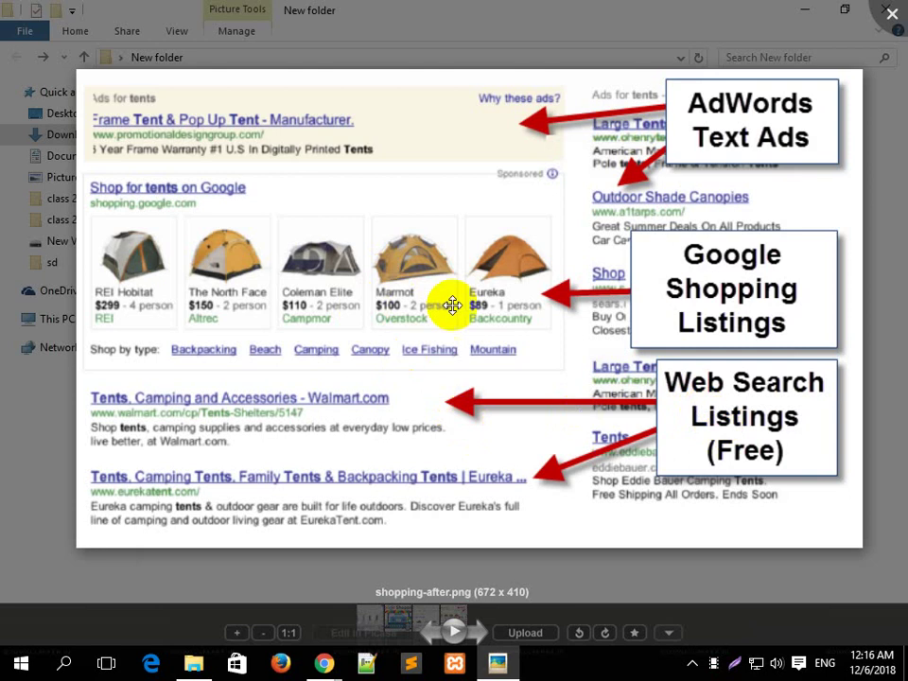
click(892, 14)
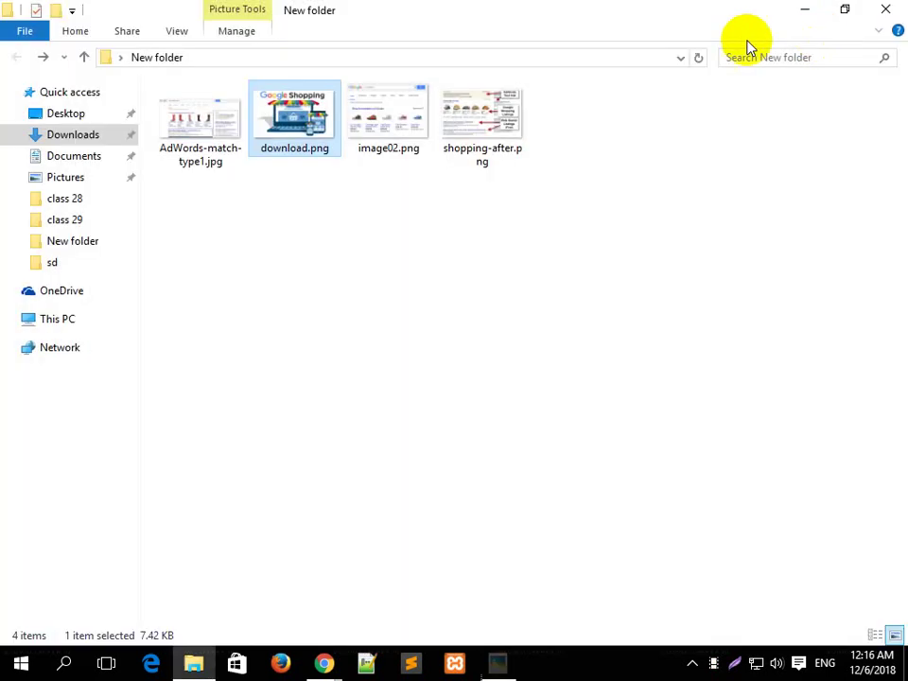
click(800, 12)
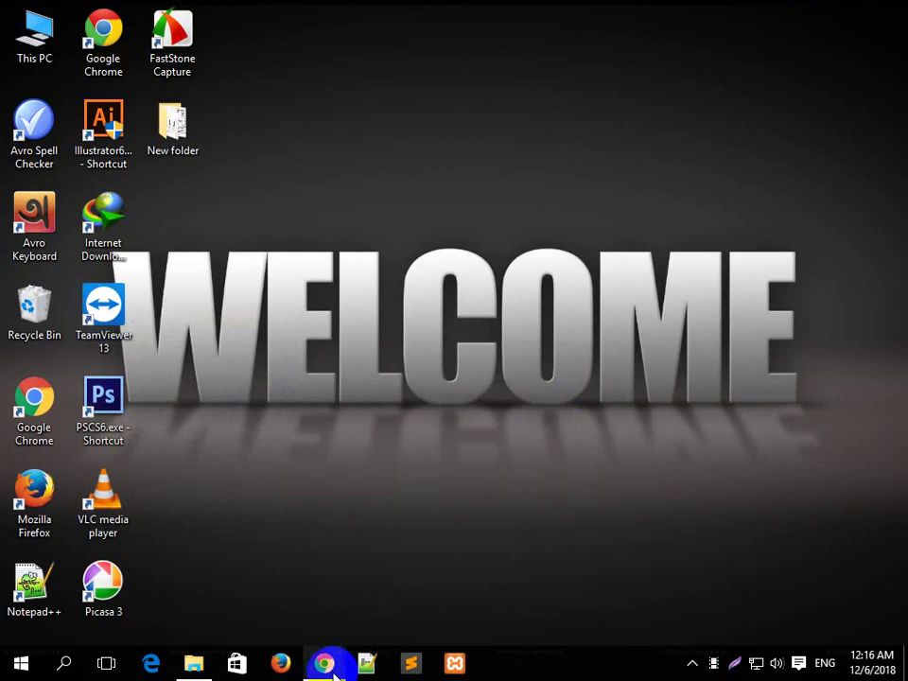
Switch to Chrome and replace the welcome wallpaper search with a blank new tab
mouse_move(333, 670)
click(407, 600)
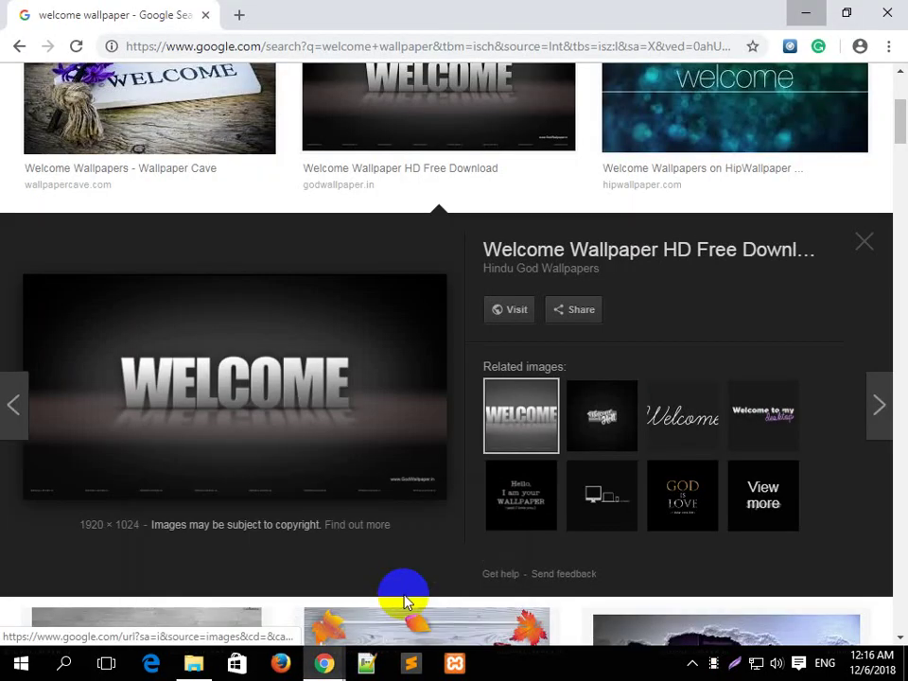
click(242, 15)
click(209, 14)
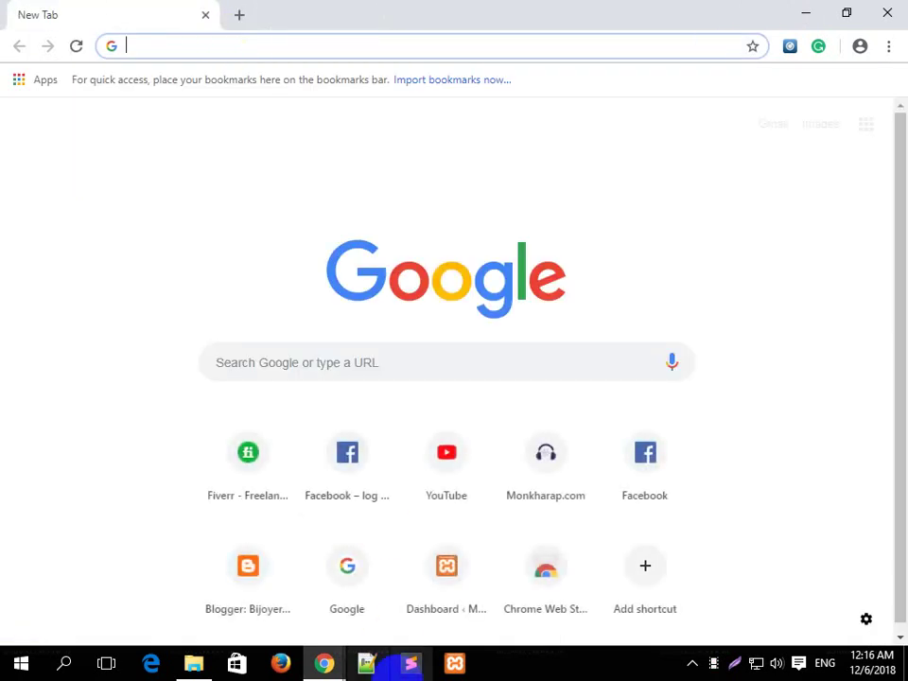
Switch to Notepad++ and delete all the existing HTML code in the new 1 document
click(369, 666)
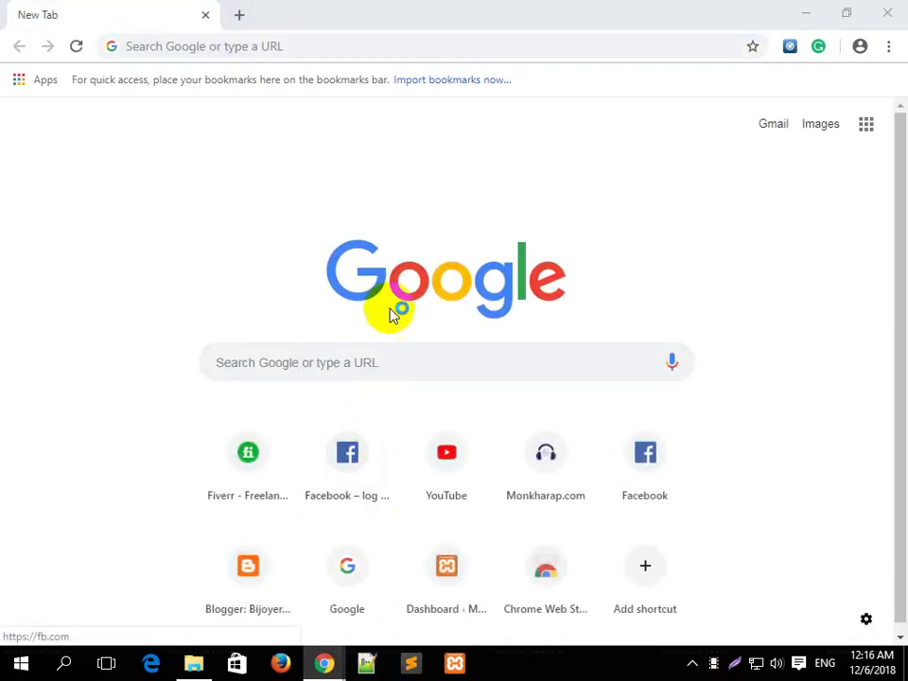
drag(396, 4, 493, 44)
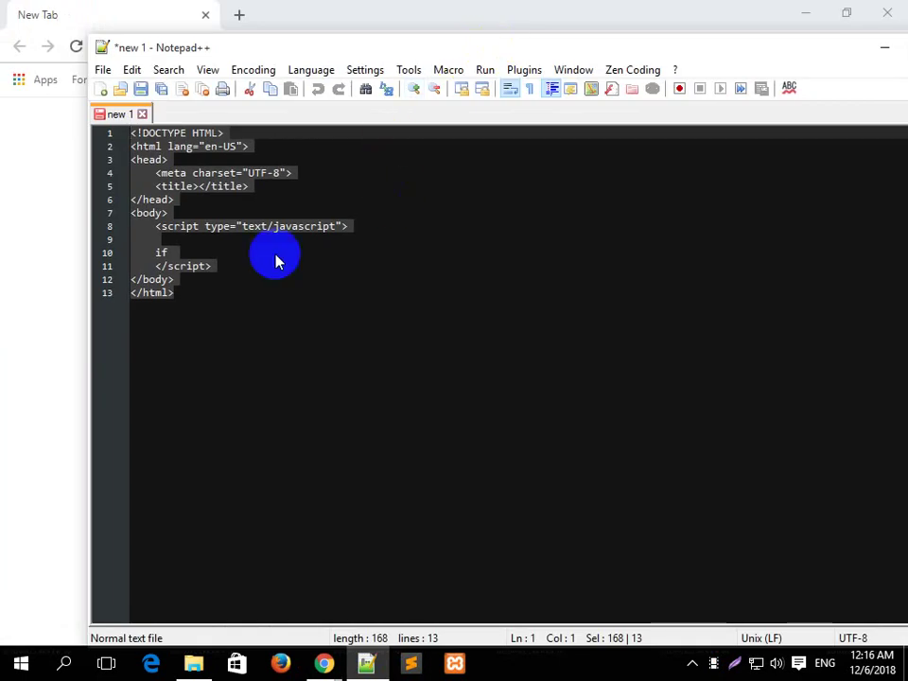
key(Delete)
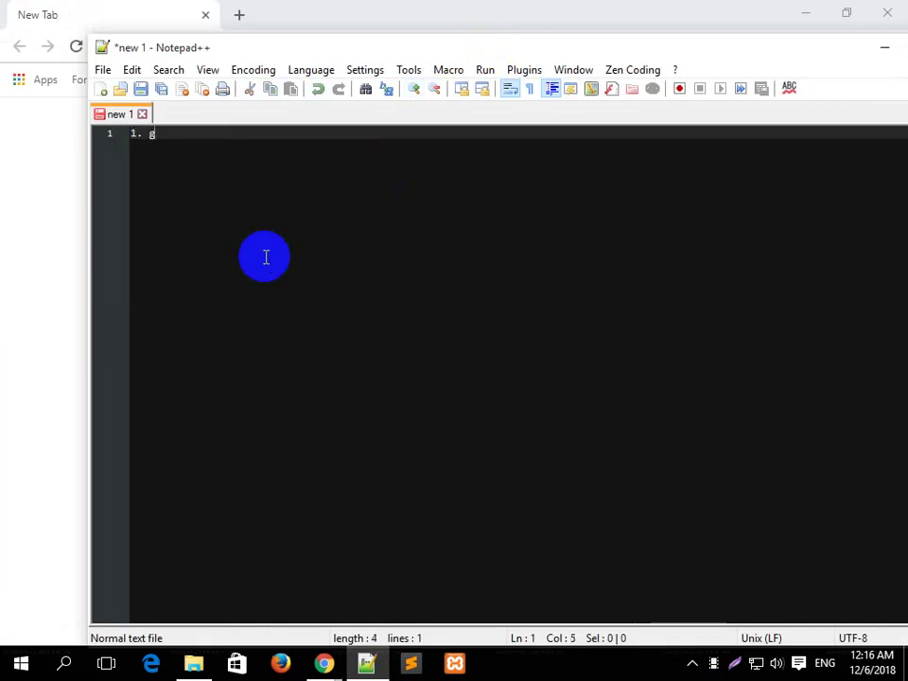
Write "1. gmail account" as the first line of a numbered list and start item 2
text(1. gmail ca)
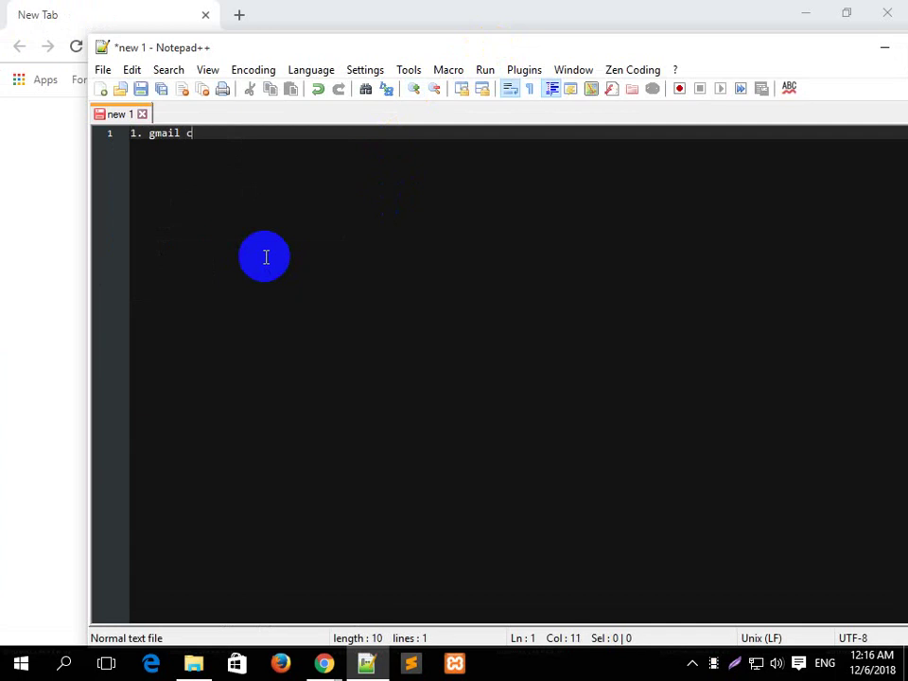
key(BackSpace)
text(account)
key(Return)
text(2. )
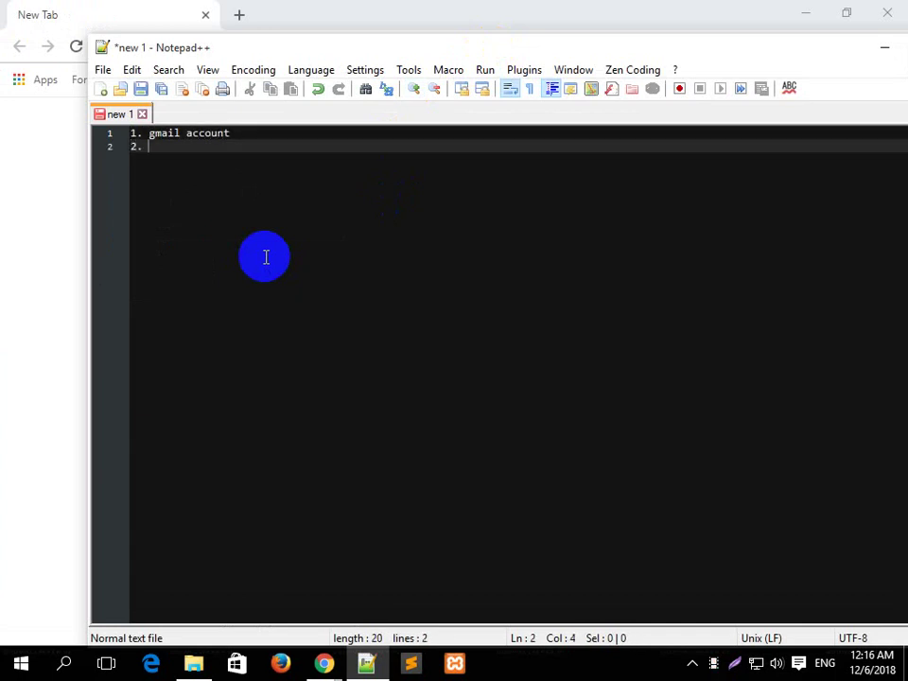
Complete item 2 of the list as "google adwords account" and start a new line
text(google a)
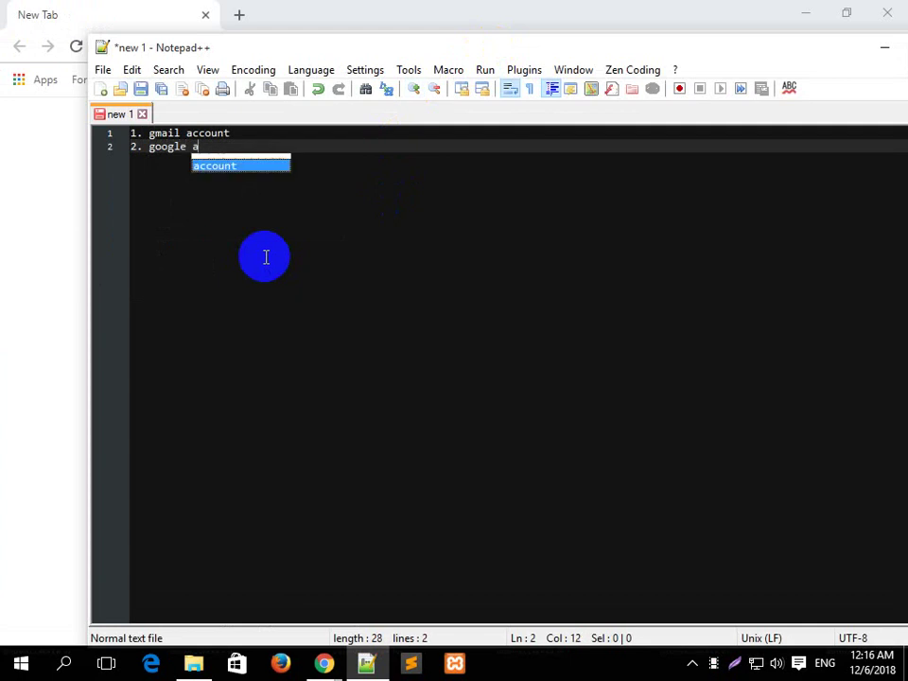
text(dwords ac)
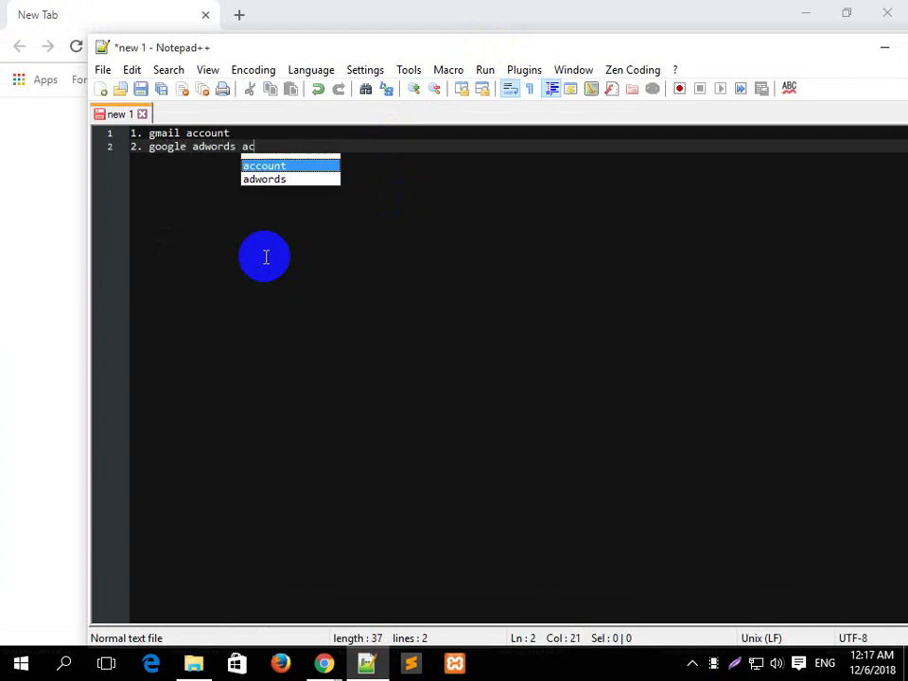
text(count)
key(Return)
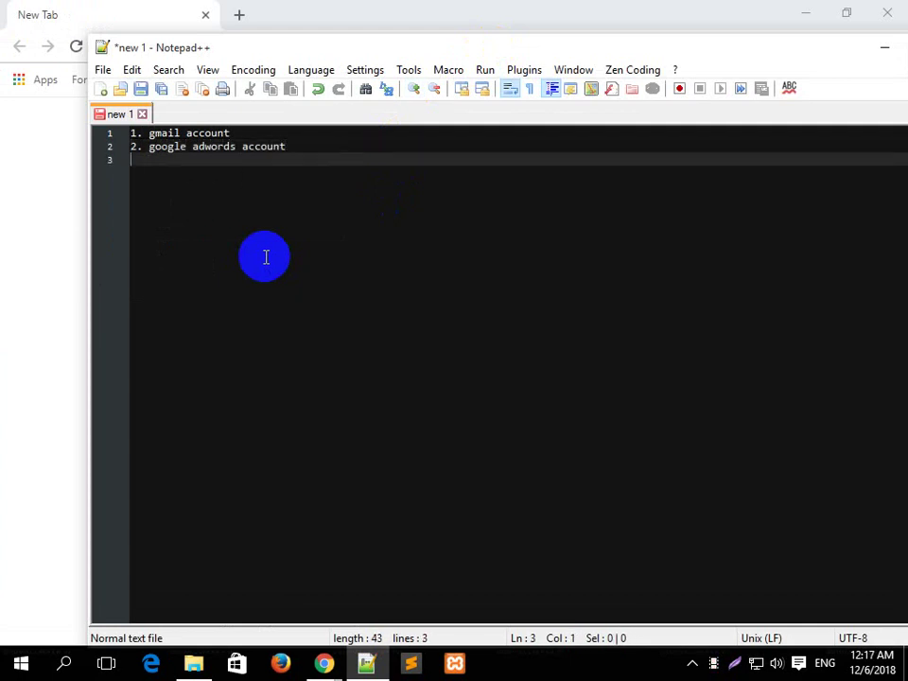
Add "3. google merchent center account" as the third list line and point out that entry
text(3. google merchent)
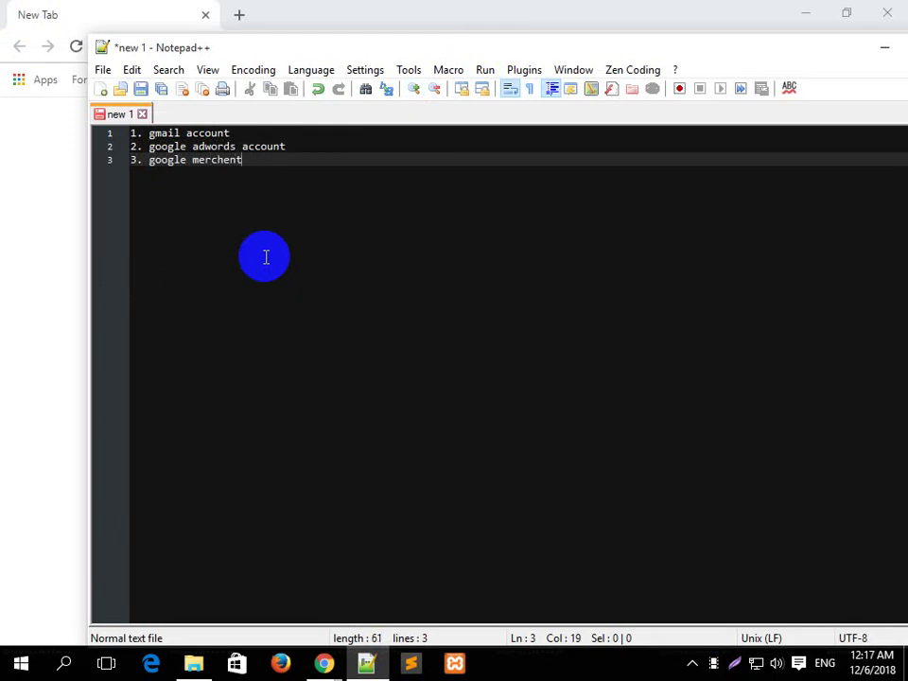
text( center account)
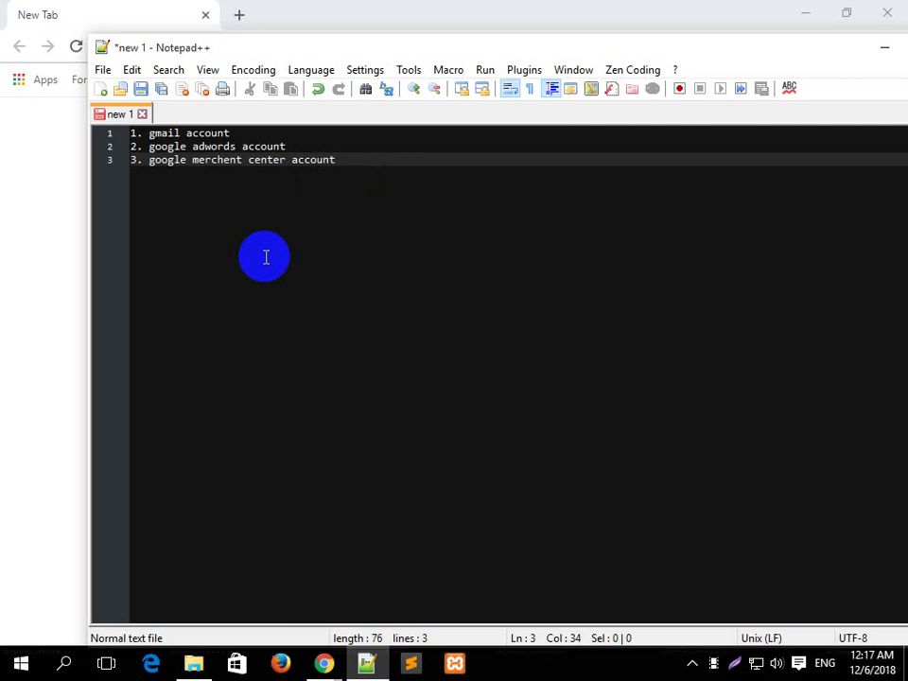
click(174, 149)
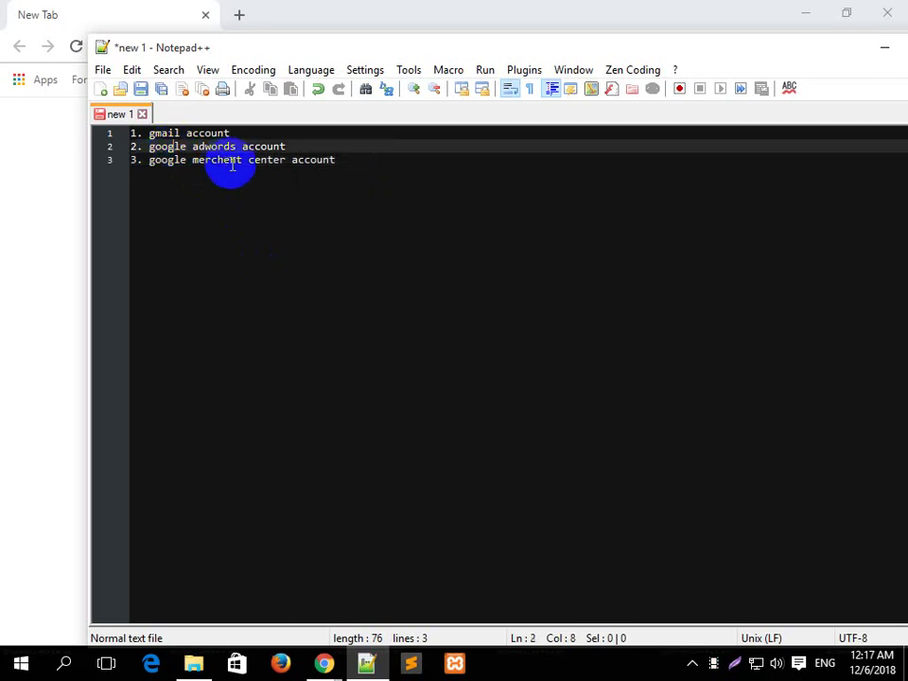
drag(143, 159, 370, 161)
click(371, 161)
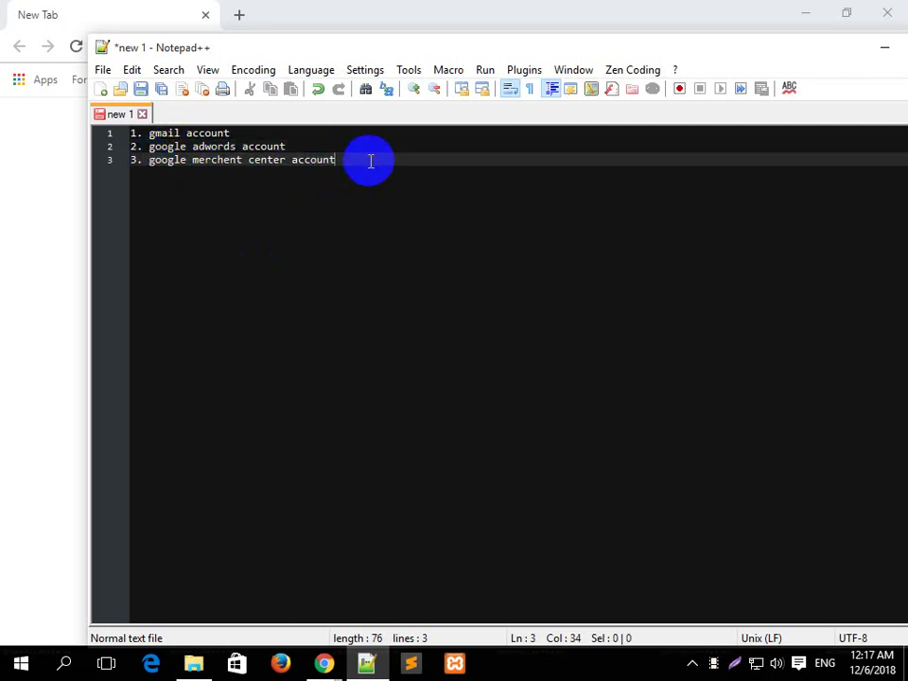
Return to Chrome, search for "google merchant center" and open Google's Merchant Center result
click(881, 55)
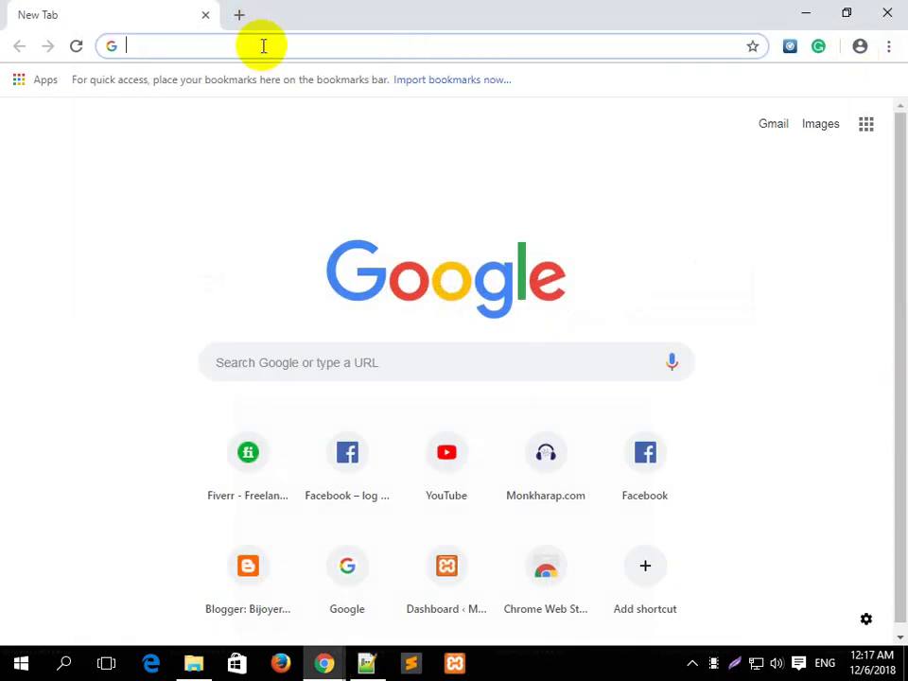
text(google mer)
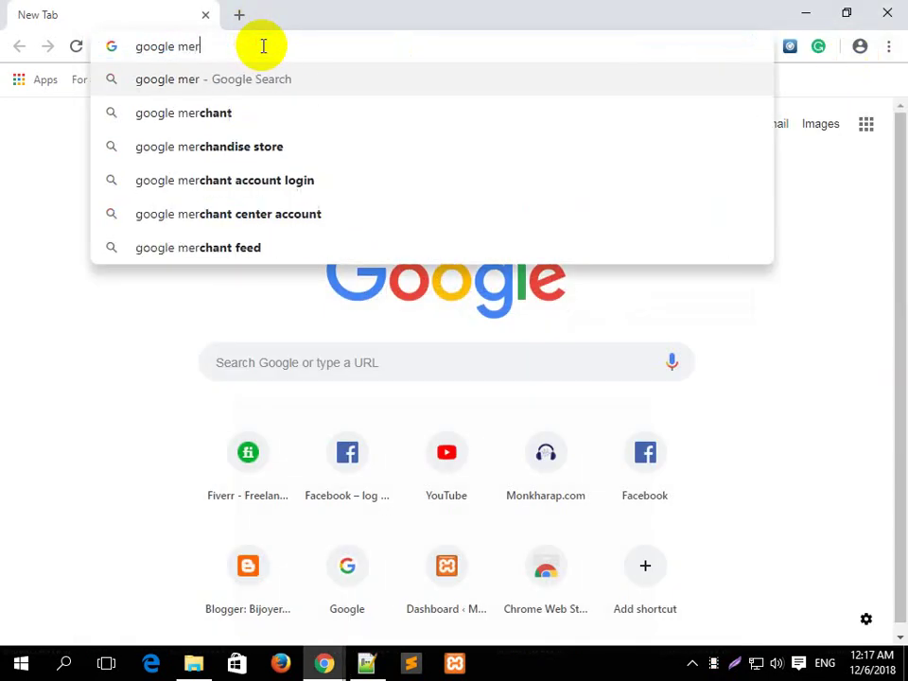
text(chant cen)
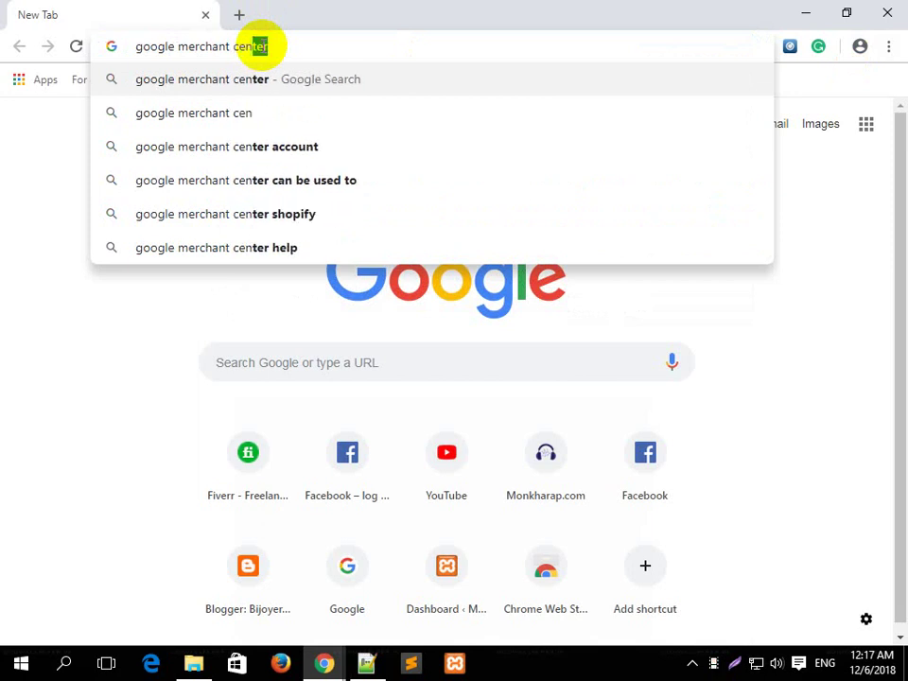
key(Return)
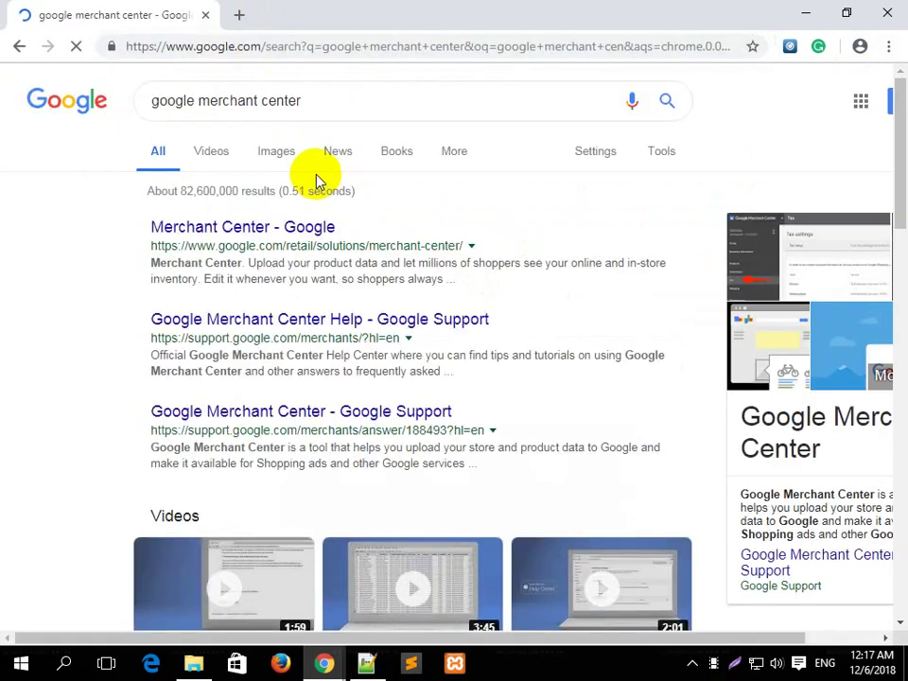
click(278, 229)
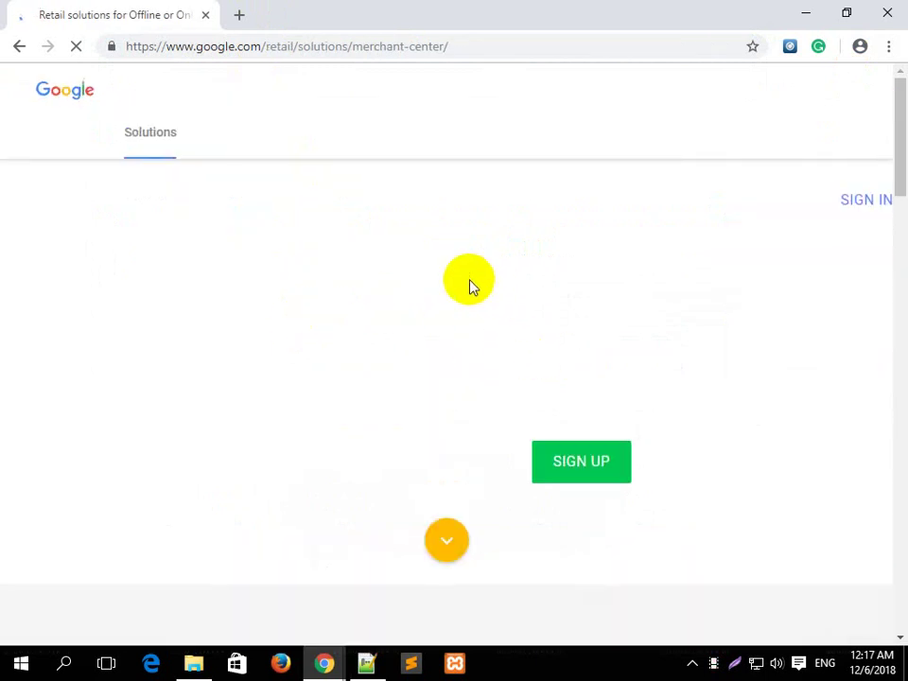
Open the sign-in page from the Merchant Center site
key(ctrl+minus)
key(ctrl+minus)
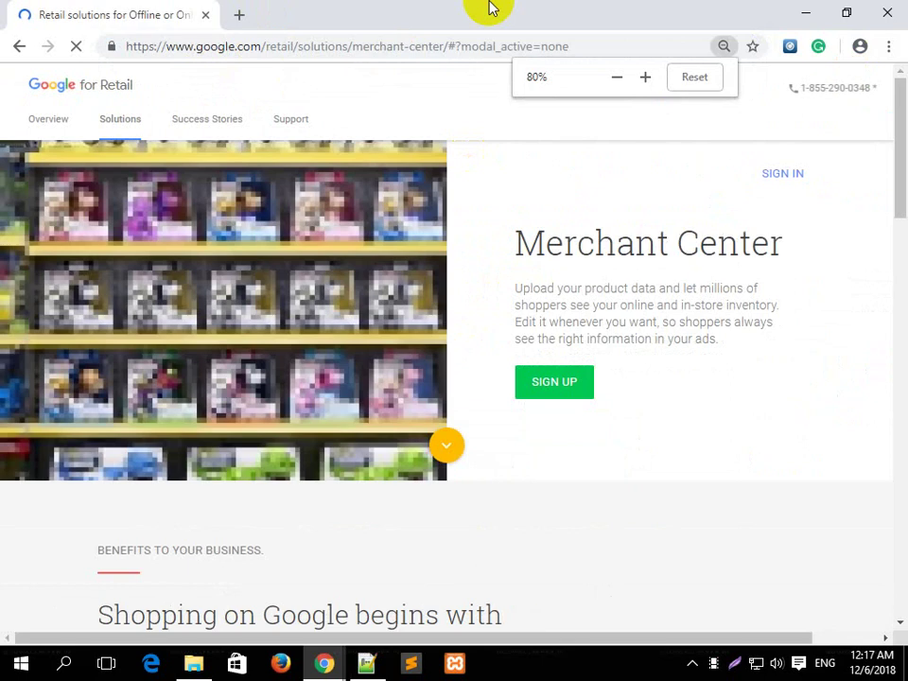
click(784, 174)
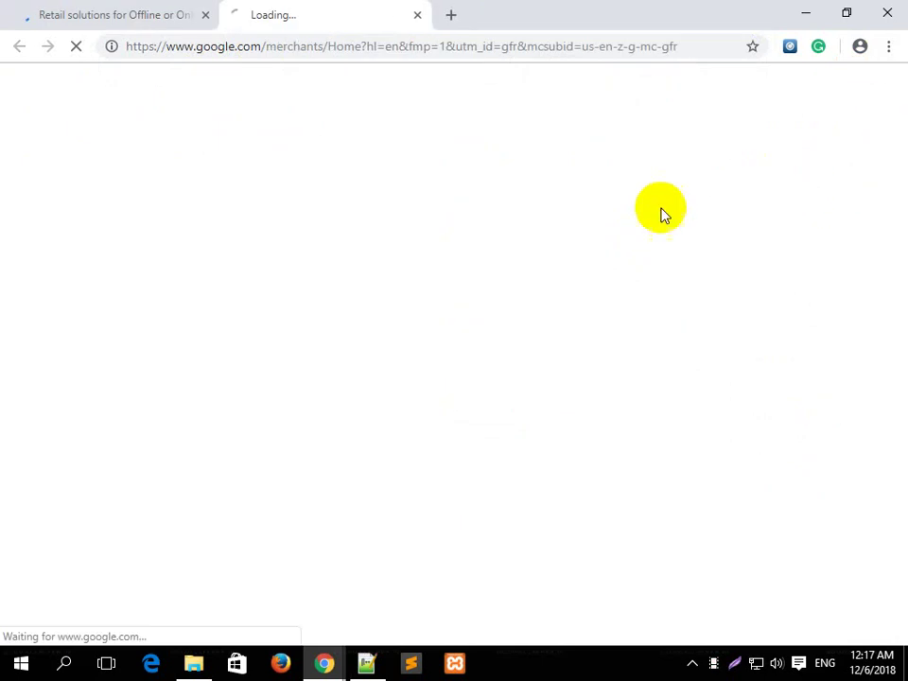
Close the retail solutions tab and sign in to Merchant Center with the account password
click(204, 15)
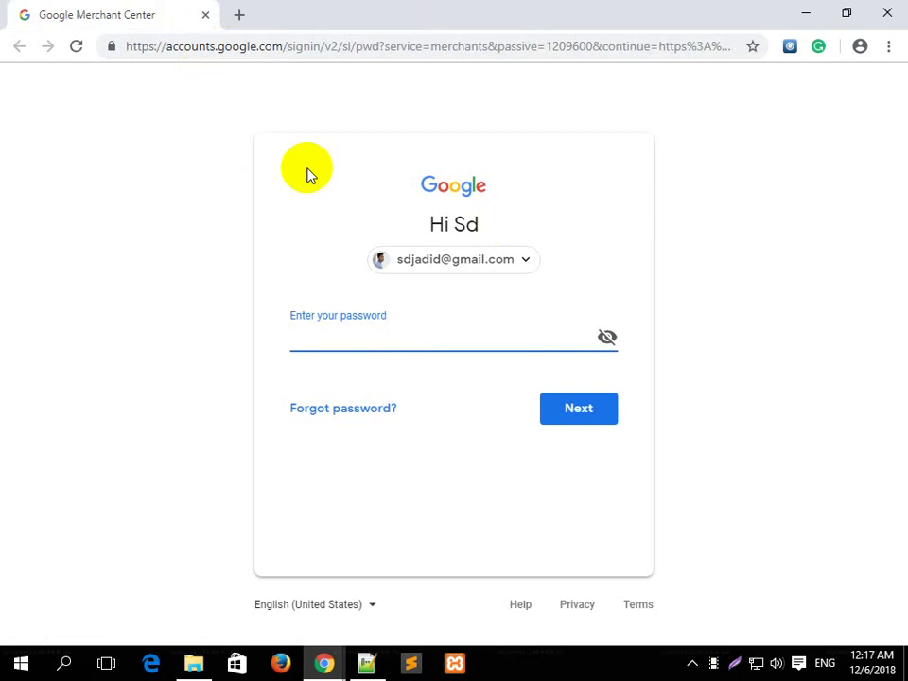
text(•)
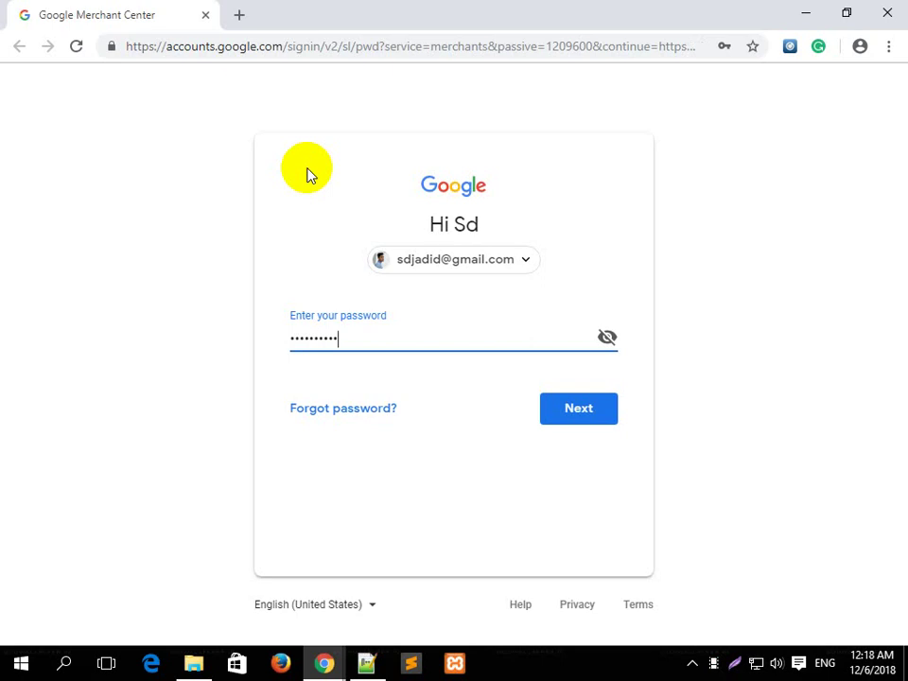
key(Return)
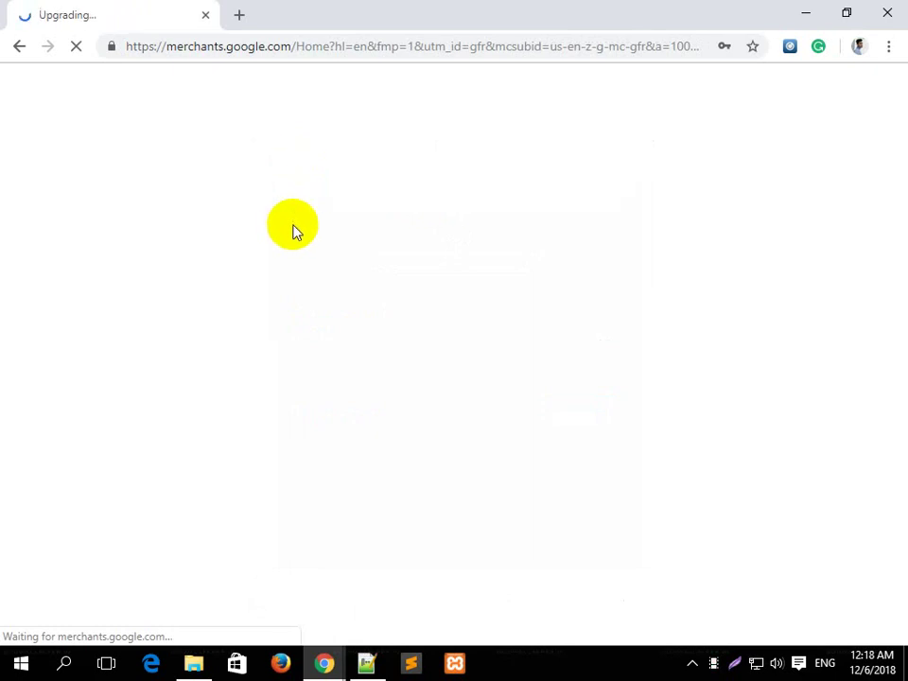
Open google.com in a new tab and search for "google adwords"
click(240, 15)
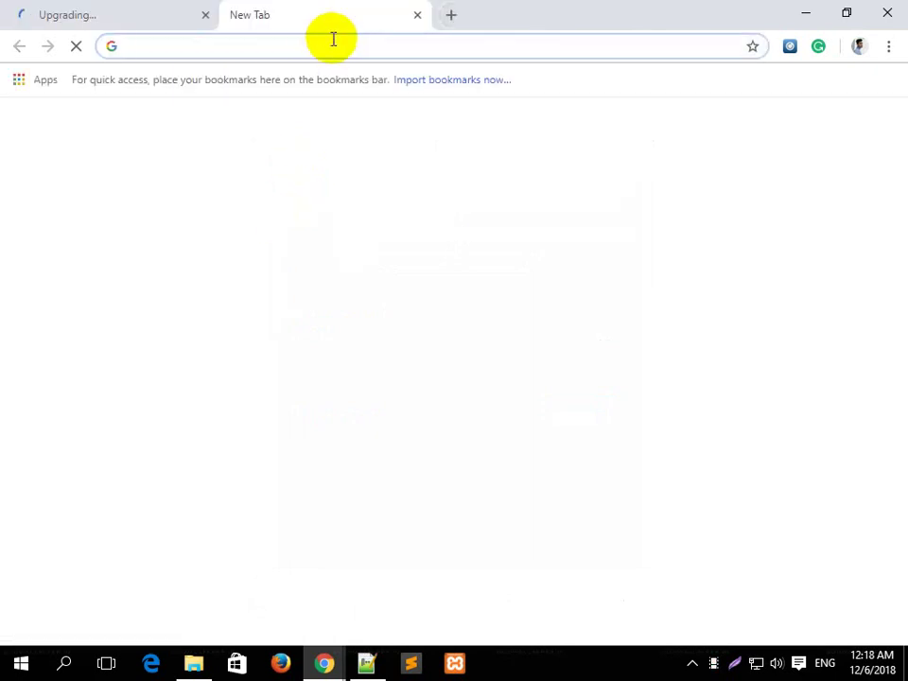
text(google.com)
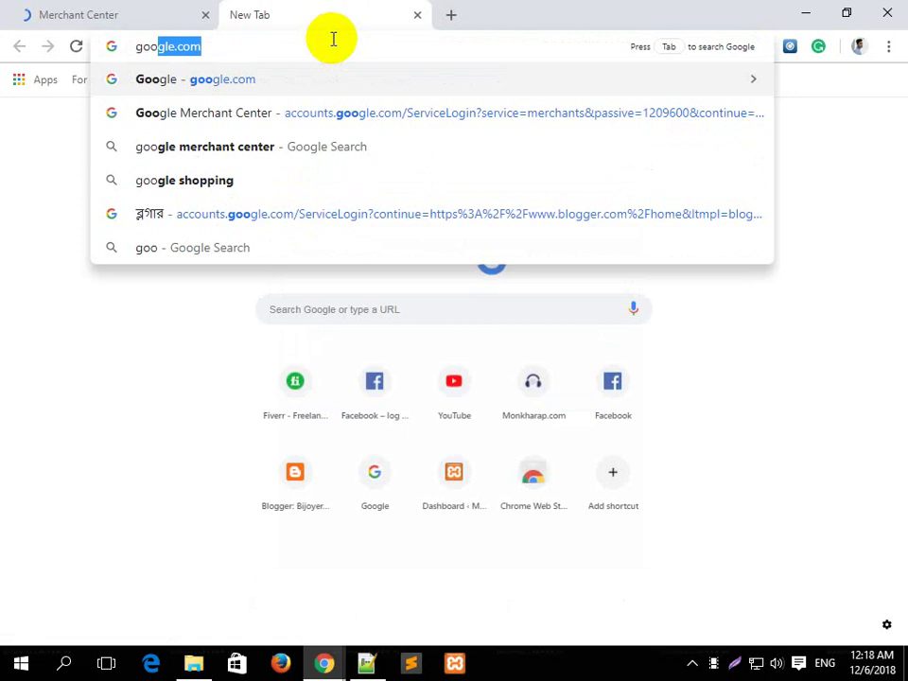
key(Return)
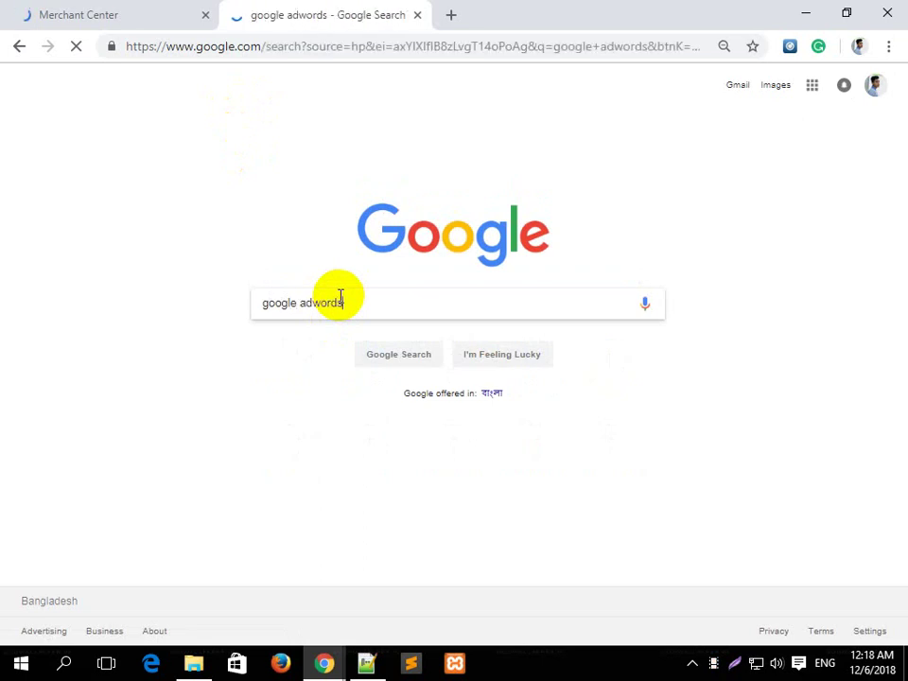
Open the Google Ads Keyword Planner search result and return to the Merchant Center tab
click(131, 9)
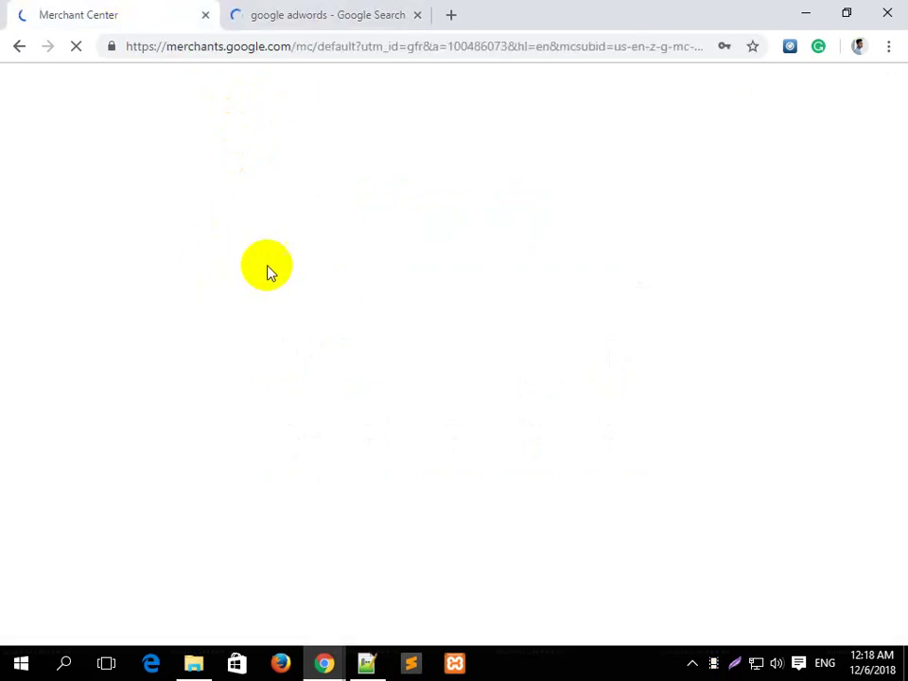
click(299, 8)
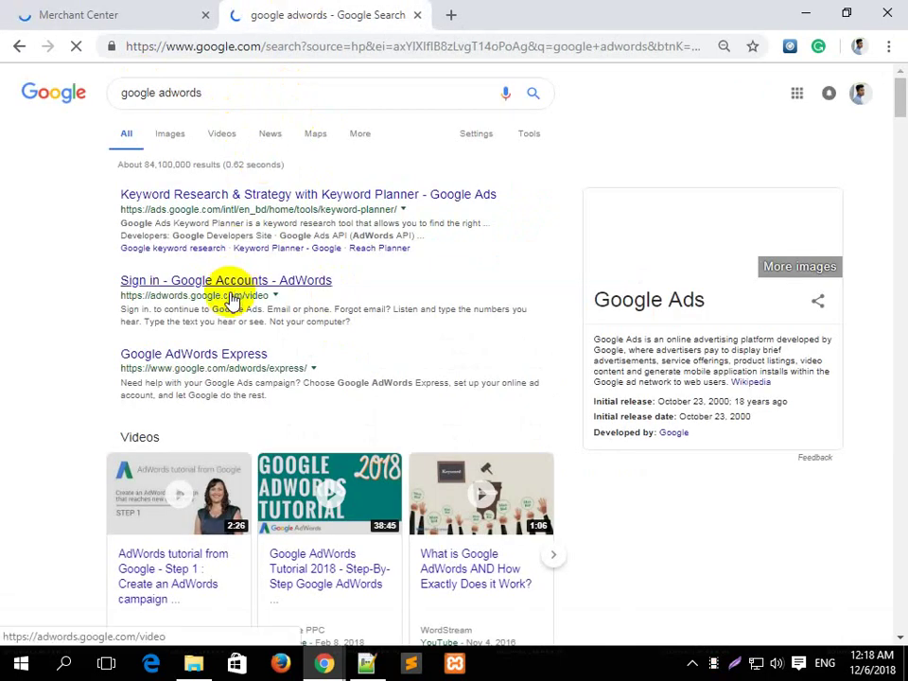
click(263, 200)
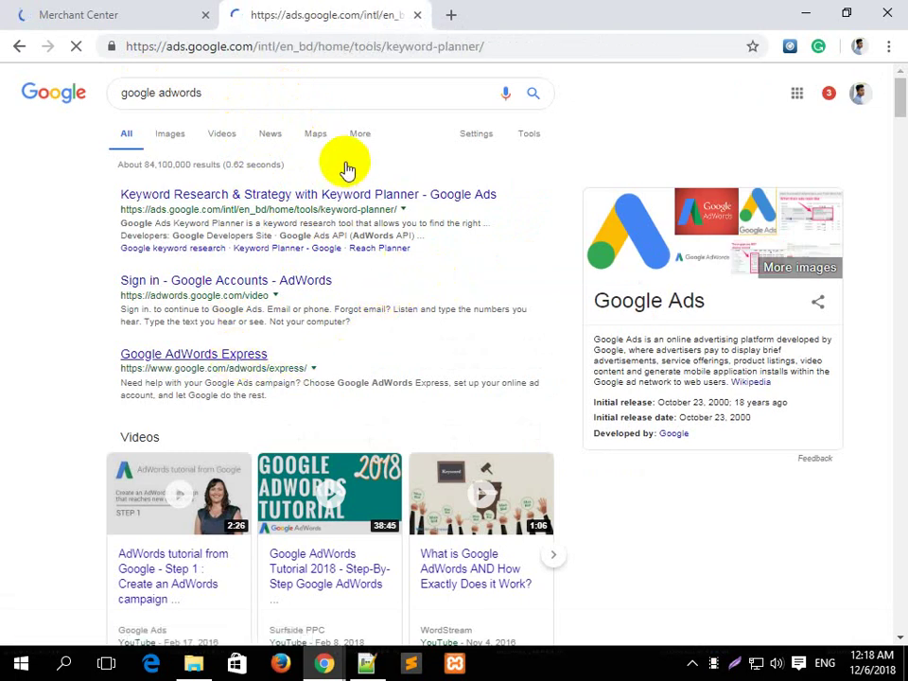
click(79, 9)
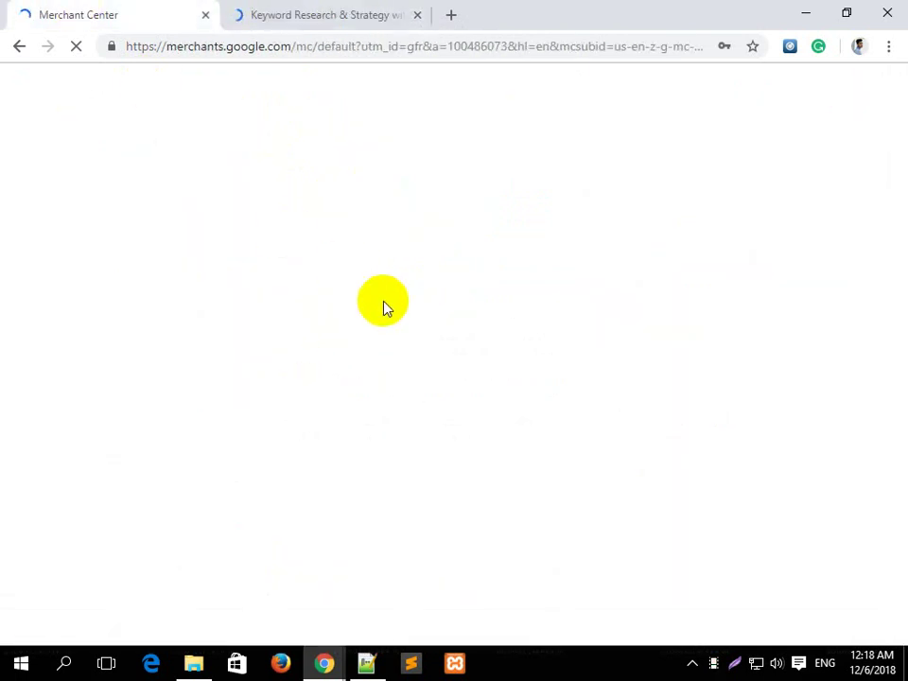
Look through the Merchant Center Home, Opportunities and Business information pages and open Products
click(309, 13)
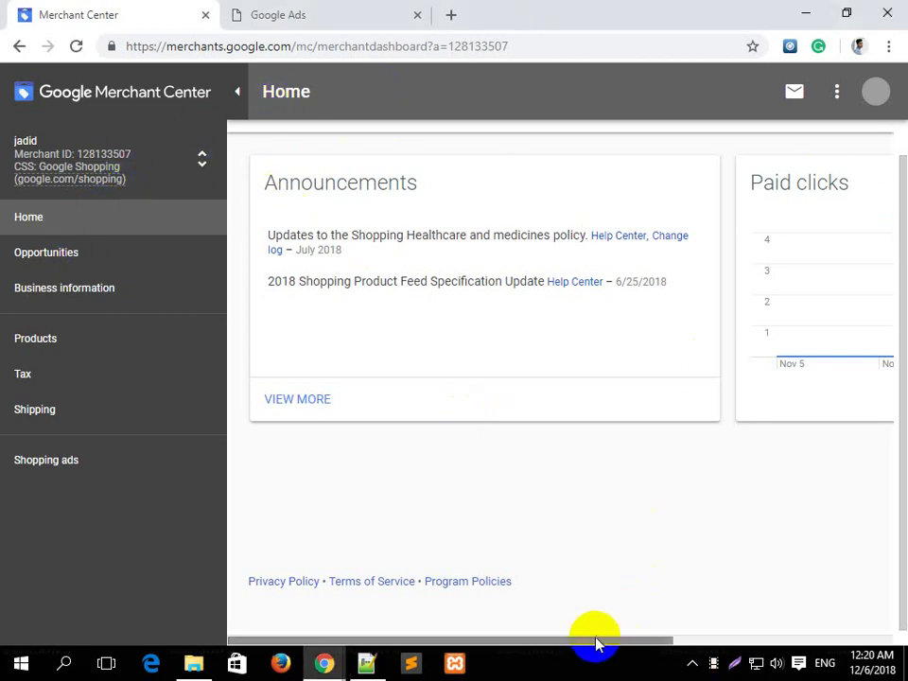
drag(596, 643, 491, 635)
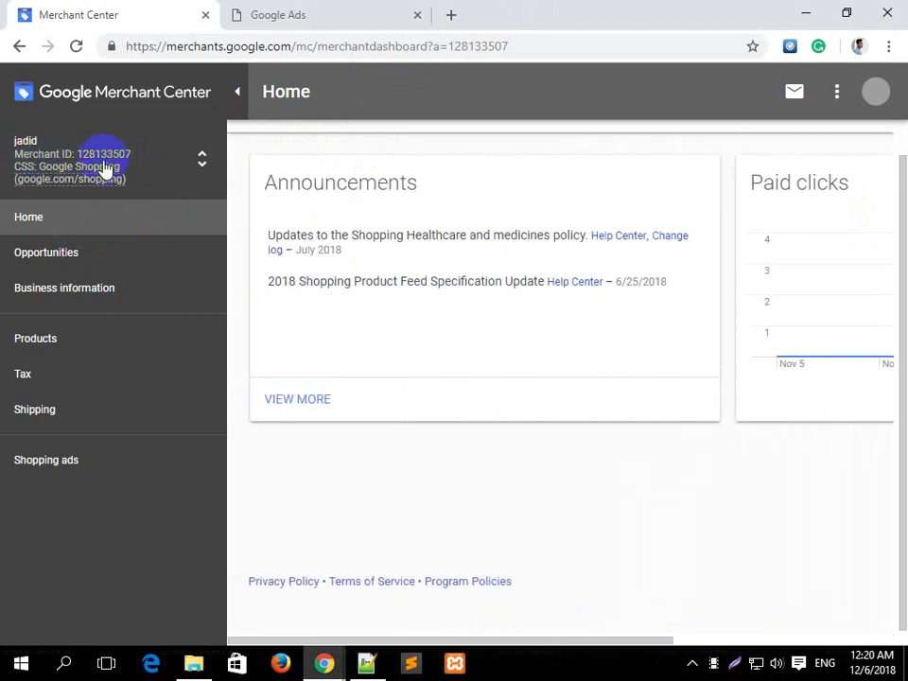
click(57, 263)
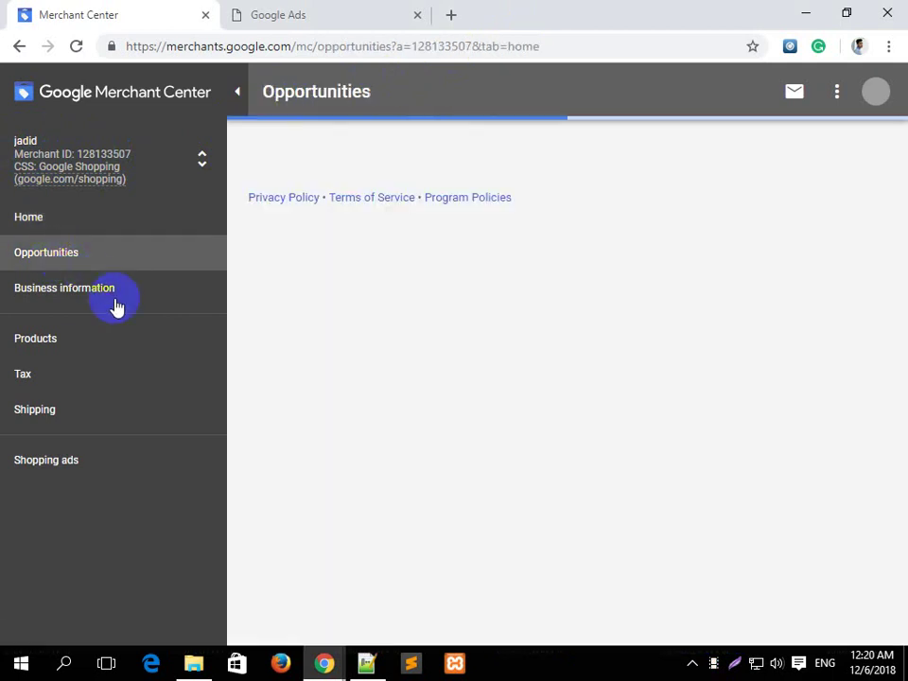
click(113, 305)
click(71, 352)
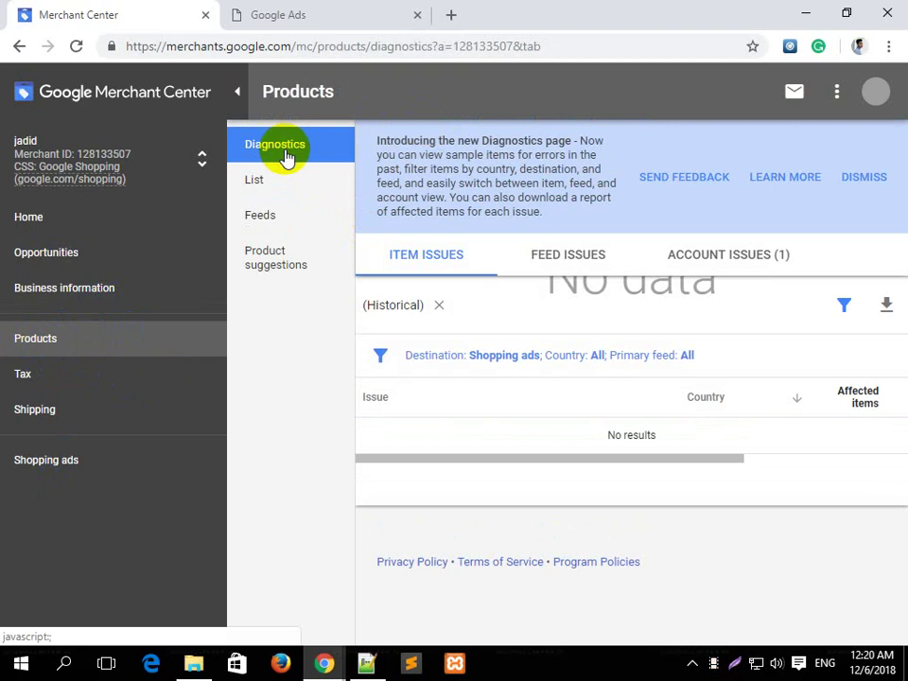
Dismiss the new Diagnostics page announcement and review the account, feed and item issues
click(865, 179)
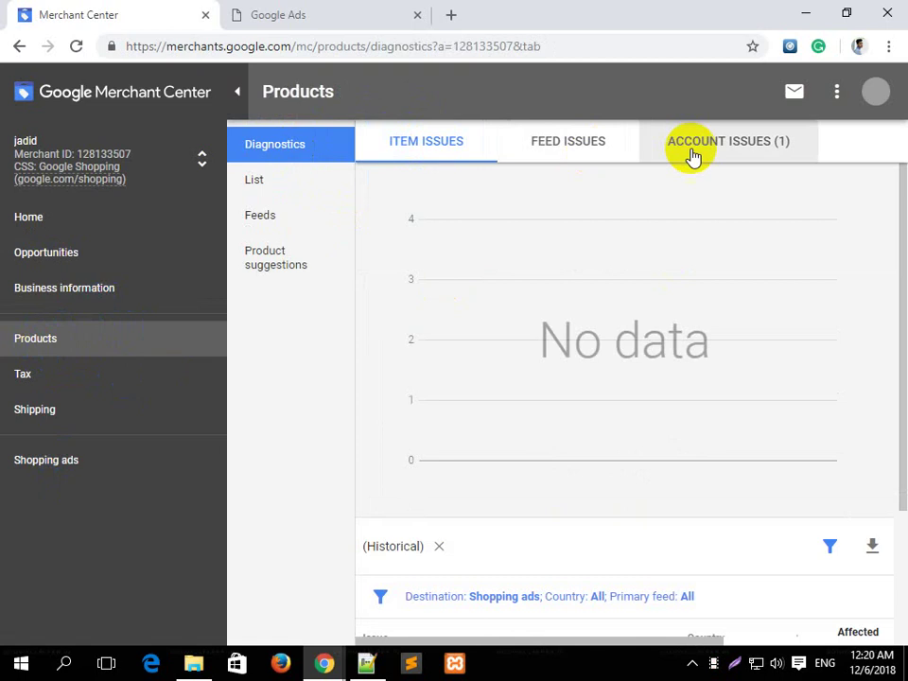
click(743, 155)
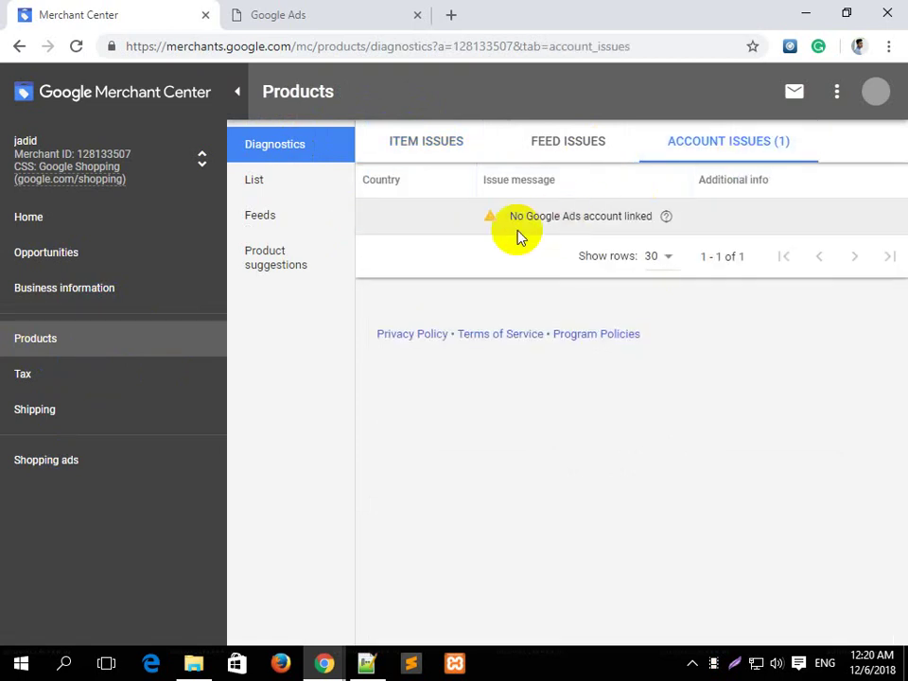
click(425, 149)
click(549, 150)
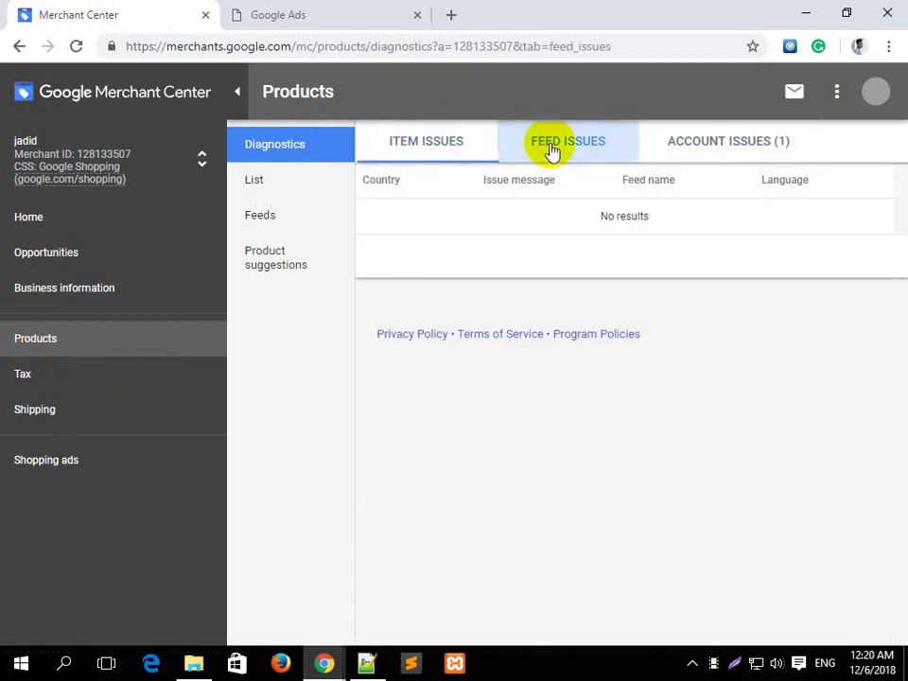
click(723, 149)
click(450, 143)
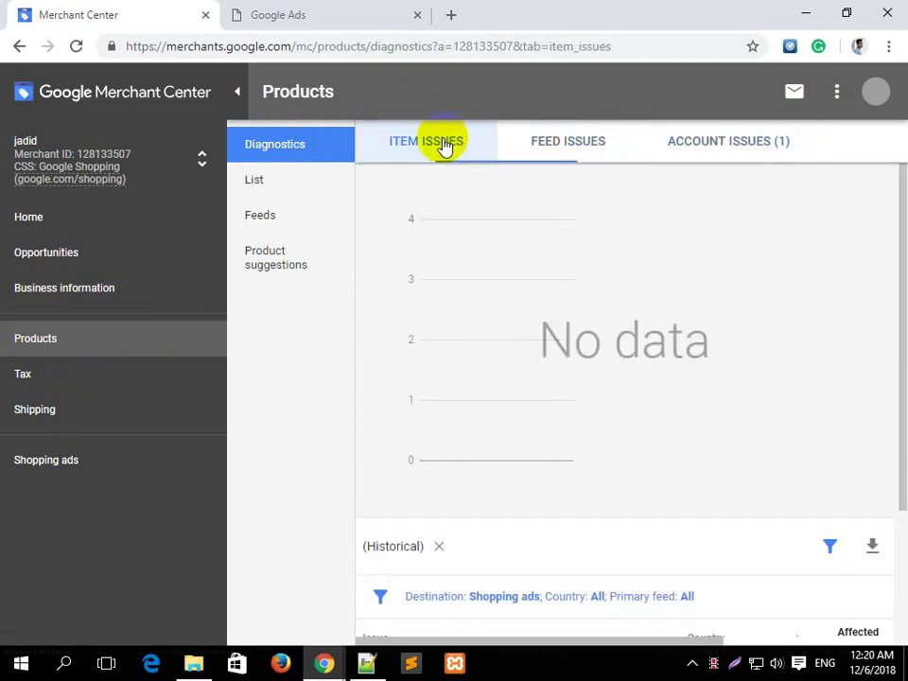
Examine the product list's columns, narrowing the Title column to show more of them, and open the product feeds
click(294, 185)
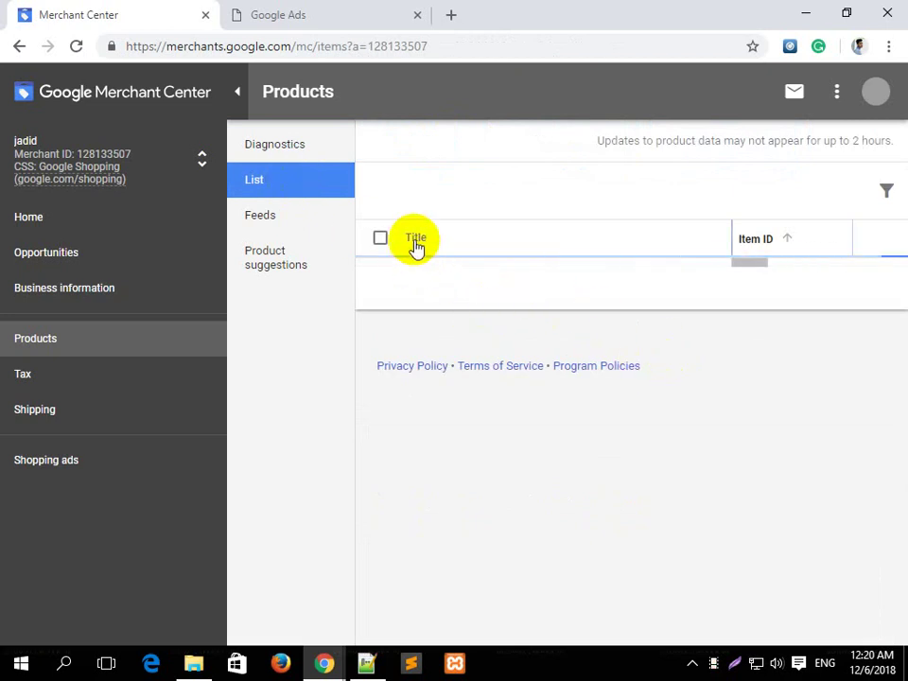
drag(760, 268, 904, 294)
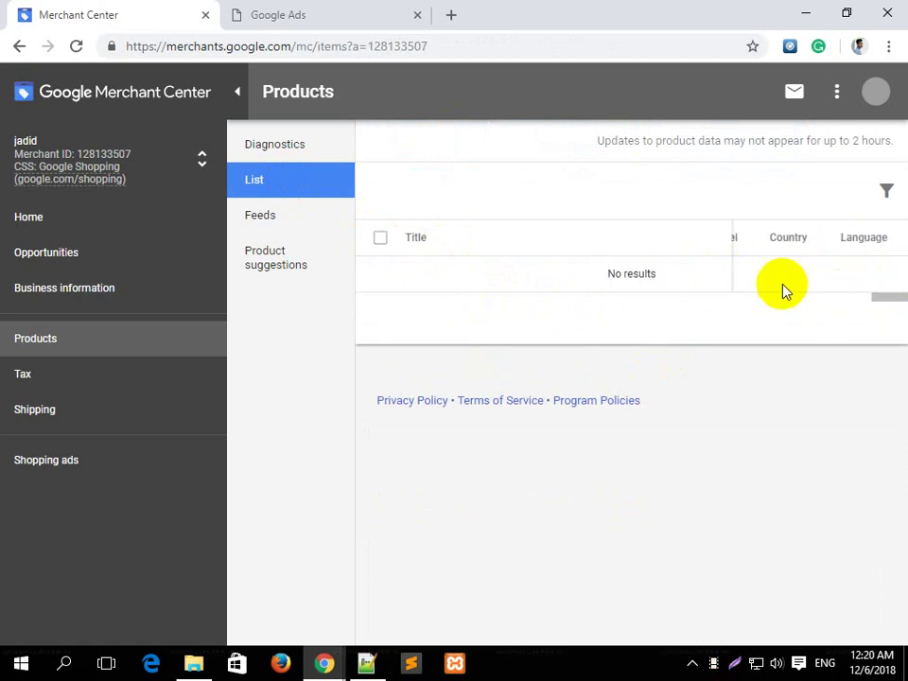
drag(732, 245, 508, 235)
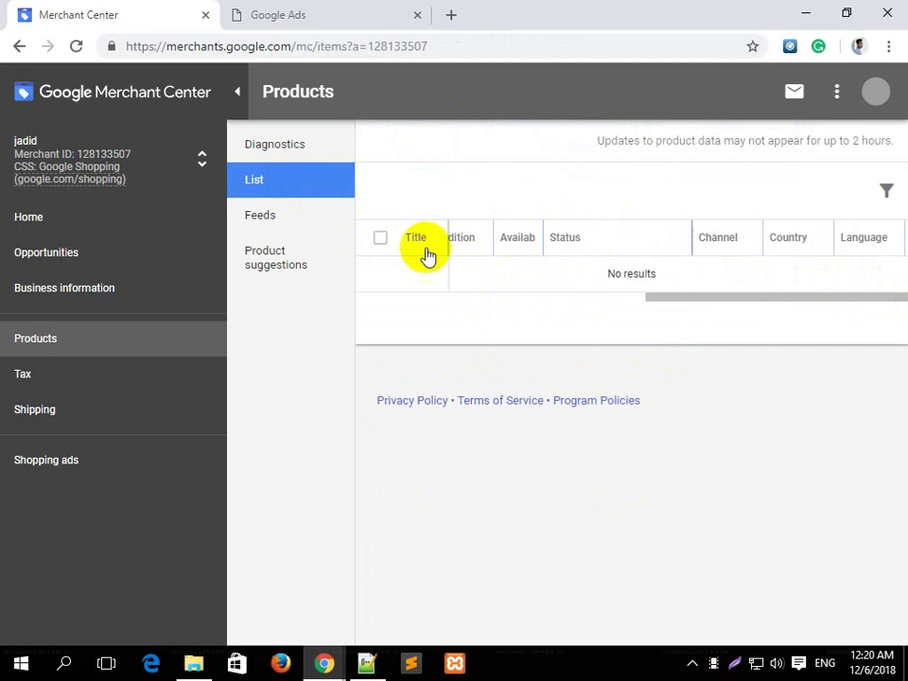
click(253, 219)
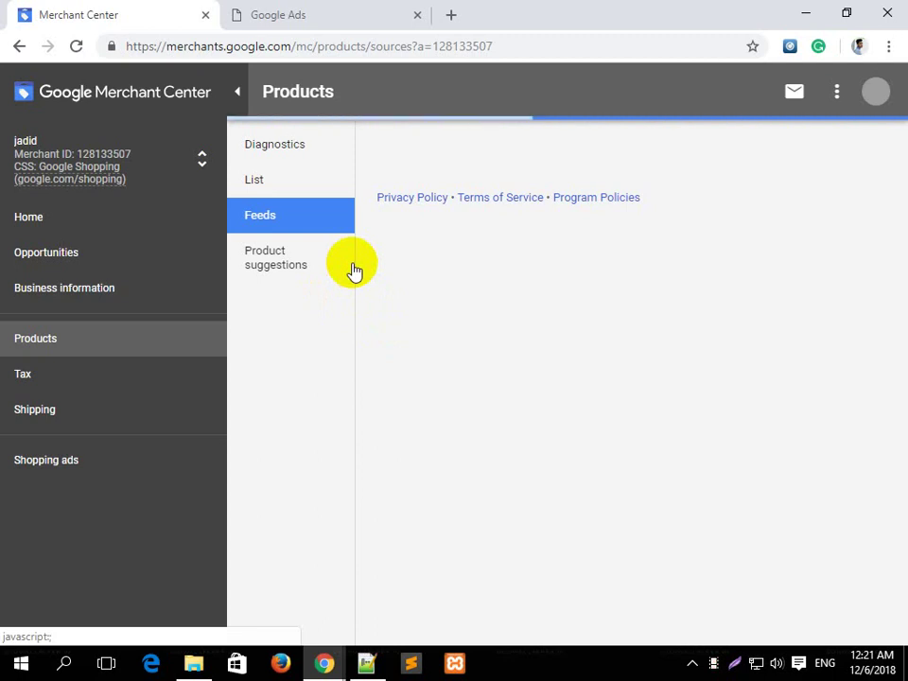
Select the Vulcan Strength Training account in Google Ads and return to Merchant Center
click(239, 8)
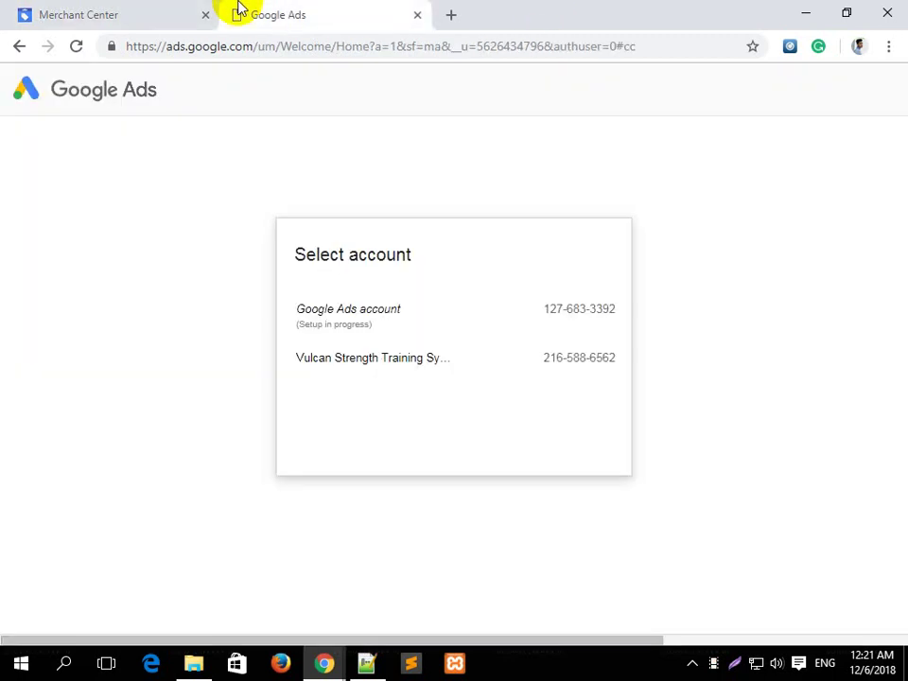
click(409, 370)
click(129, 7)
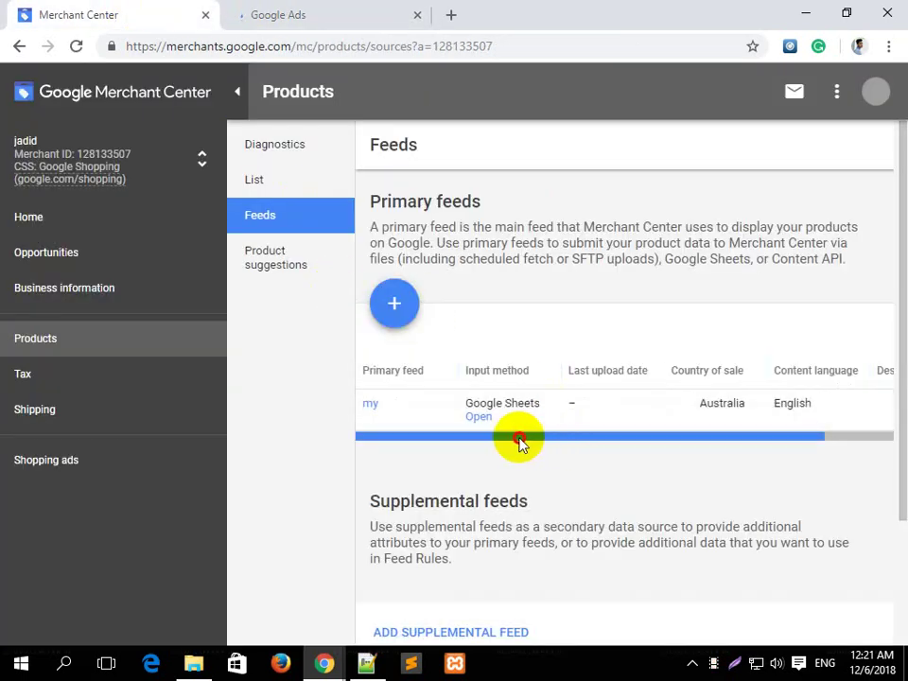
Remove the existing primary feed "my"
mouse_move(367, 414)
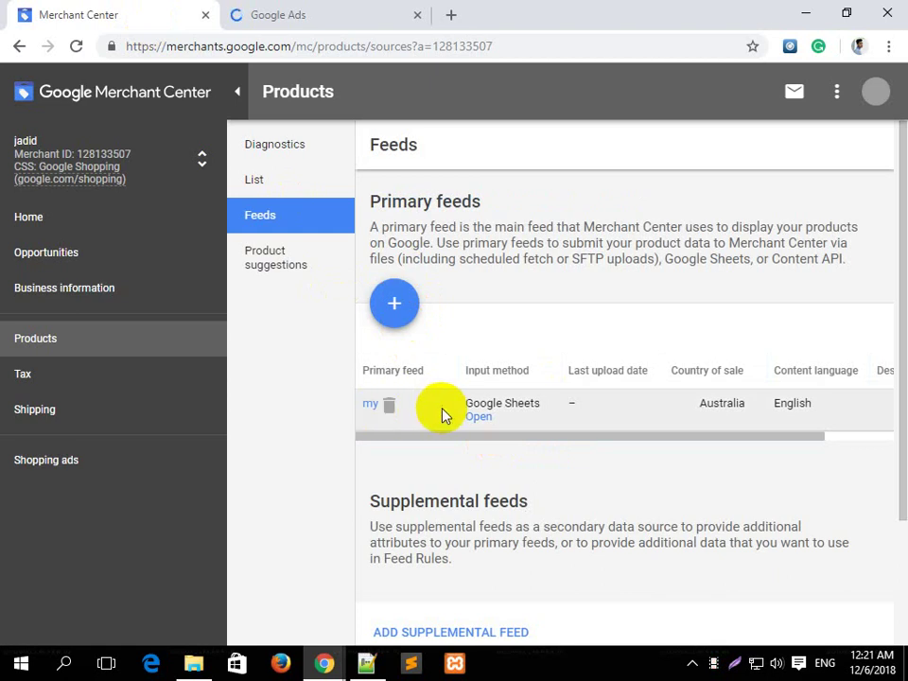
click(388, 407)
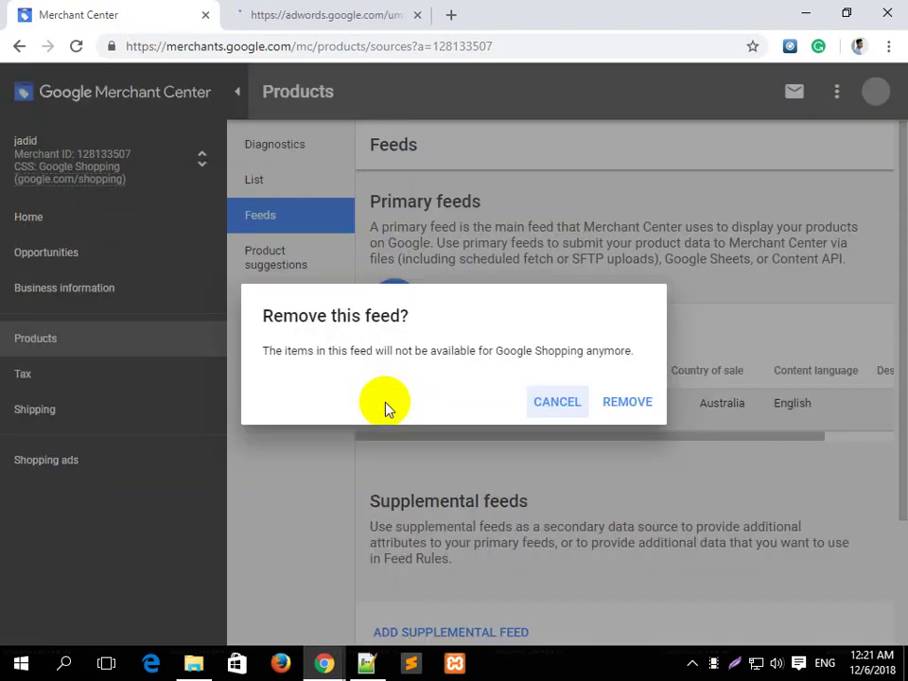
click(630, 405)
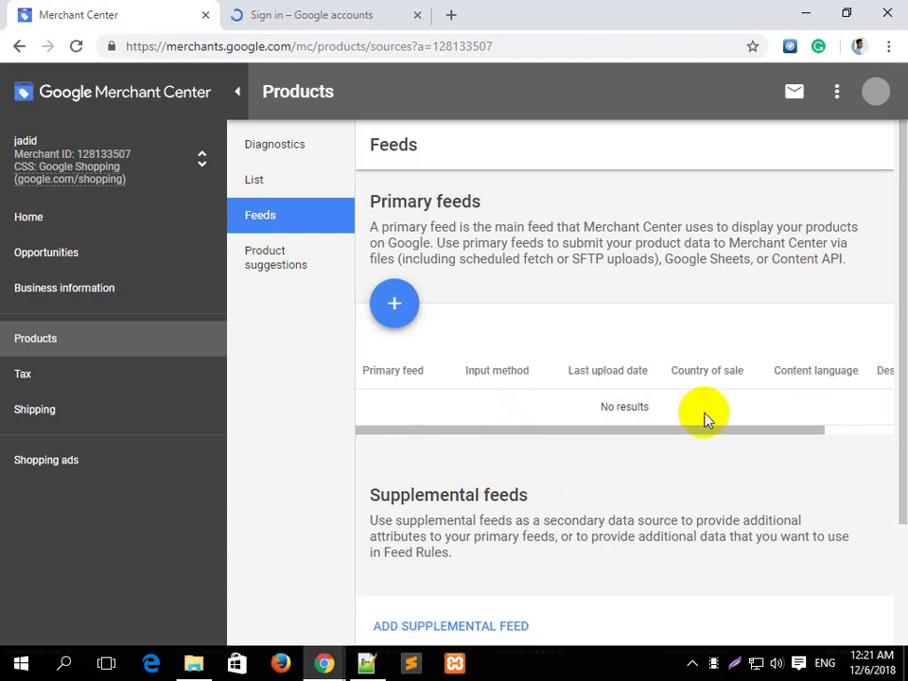
Start a new primary feed and set its country of sale to United States
click(395, 317)
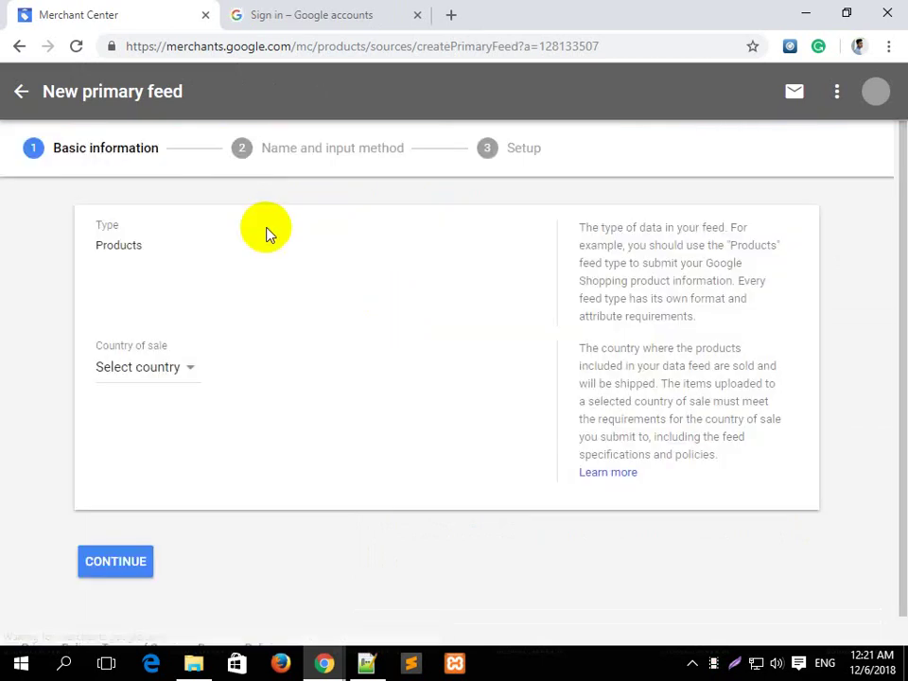
double_click(108, 243)
click(135, 238)
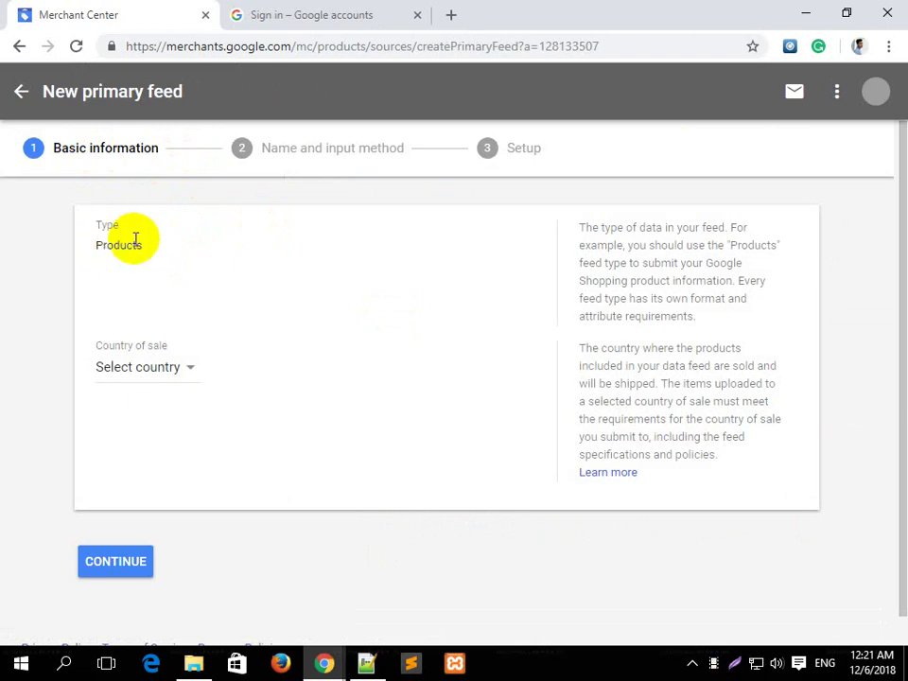
scroll(179, 302, down, 1)
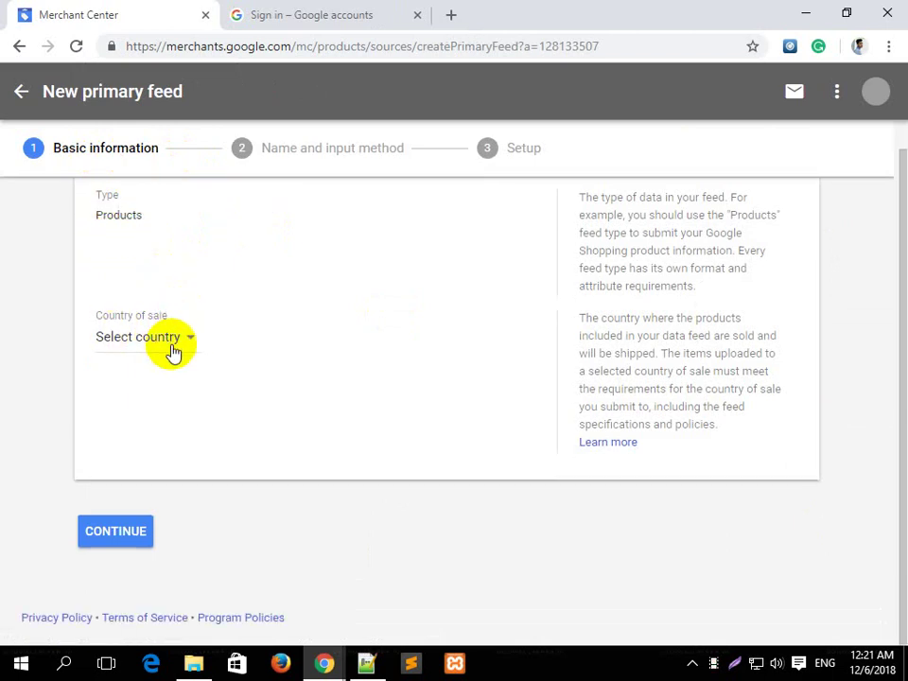
click(173, 351)
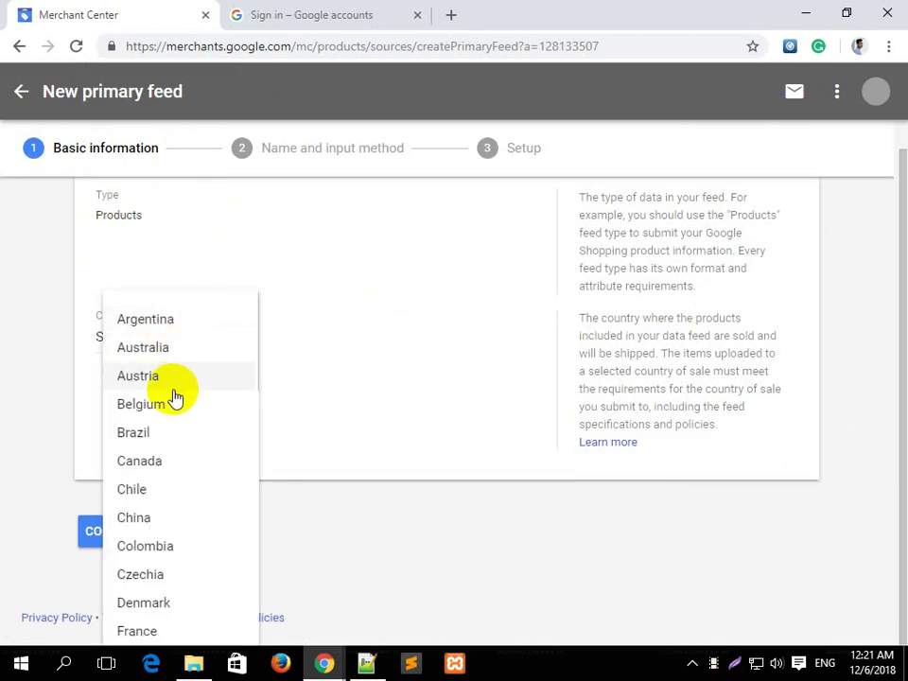
scroll(176, 397, down, 9)
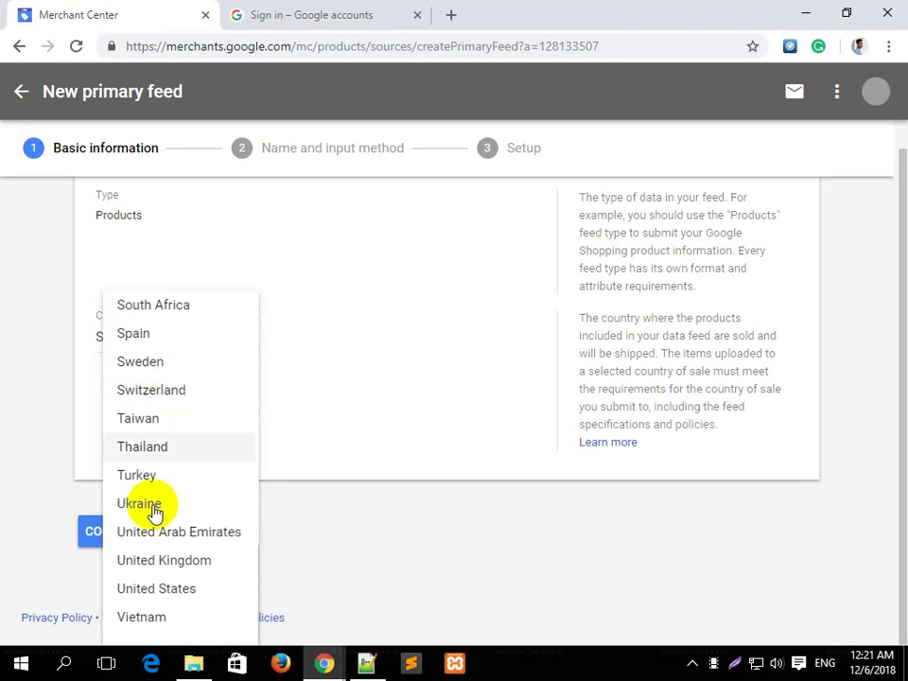
click(172, 594)
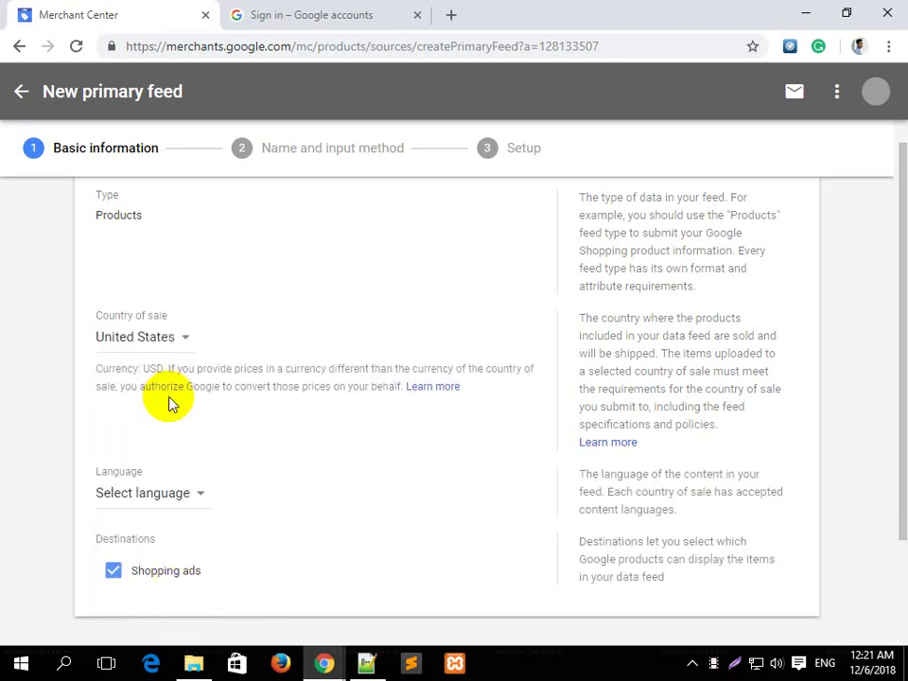
Set the feed language to English, keep Shopping ads as the destination, and continue to the name and input method
scroll(171, 402, down, 1)
click(173, 407)
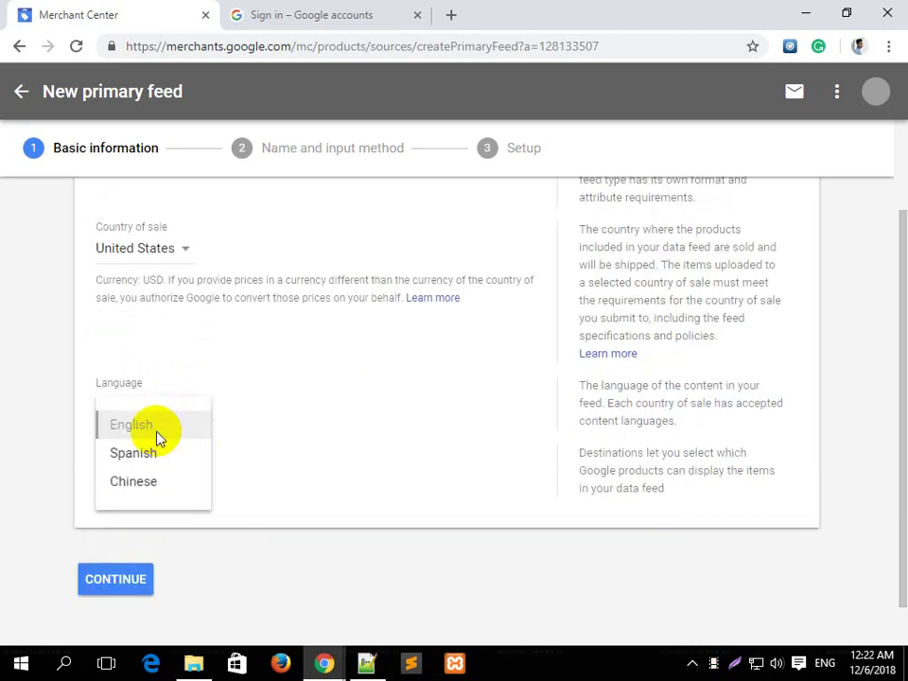
click(158, 437)
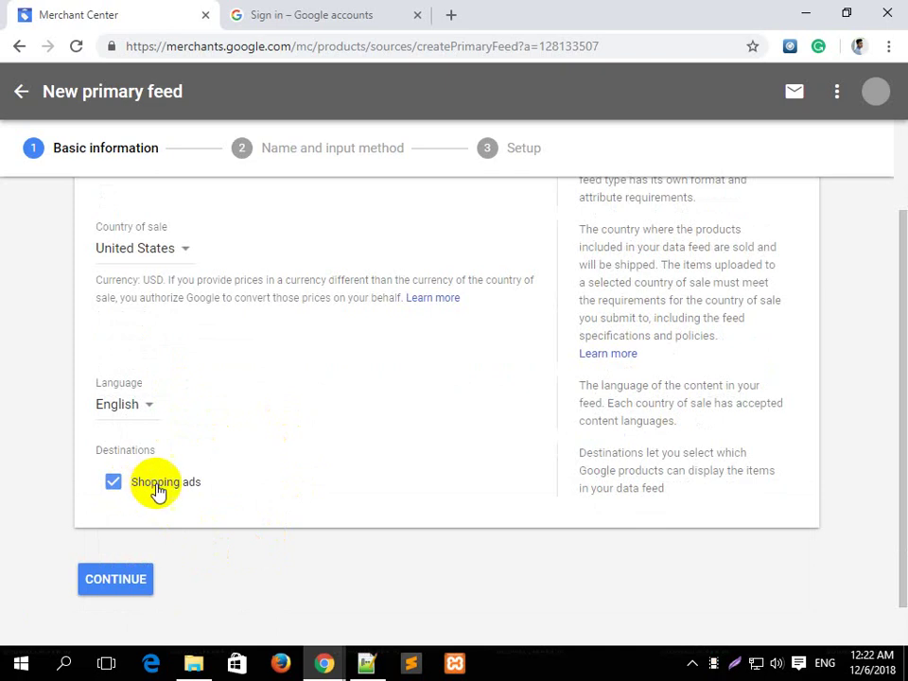
click(114, 586)
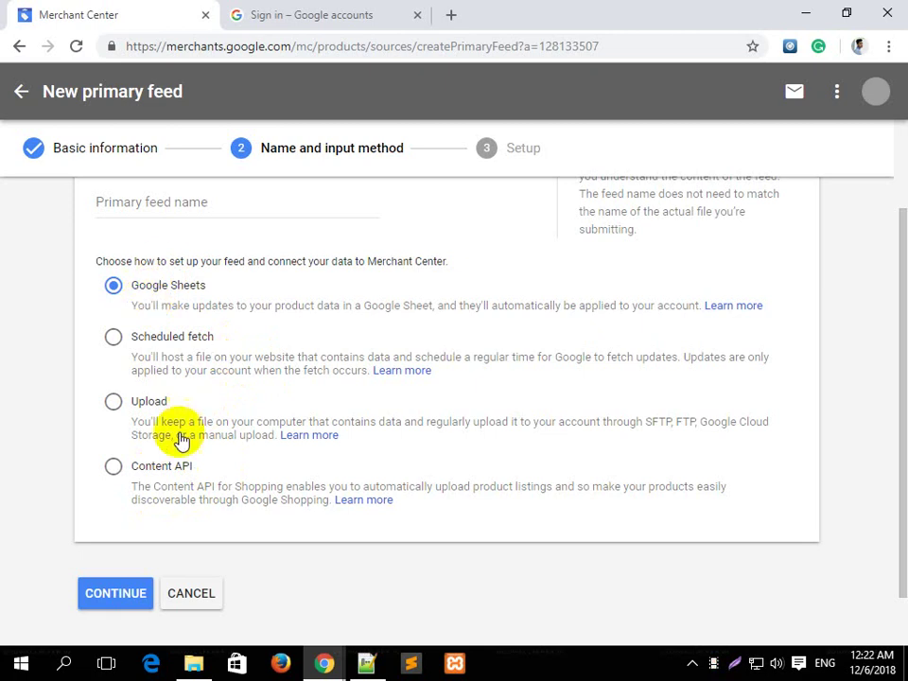
Name the primary feed "test", keep Google Sheets as the input method, and continue to the setup stage
click(122, 610)
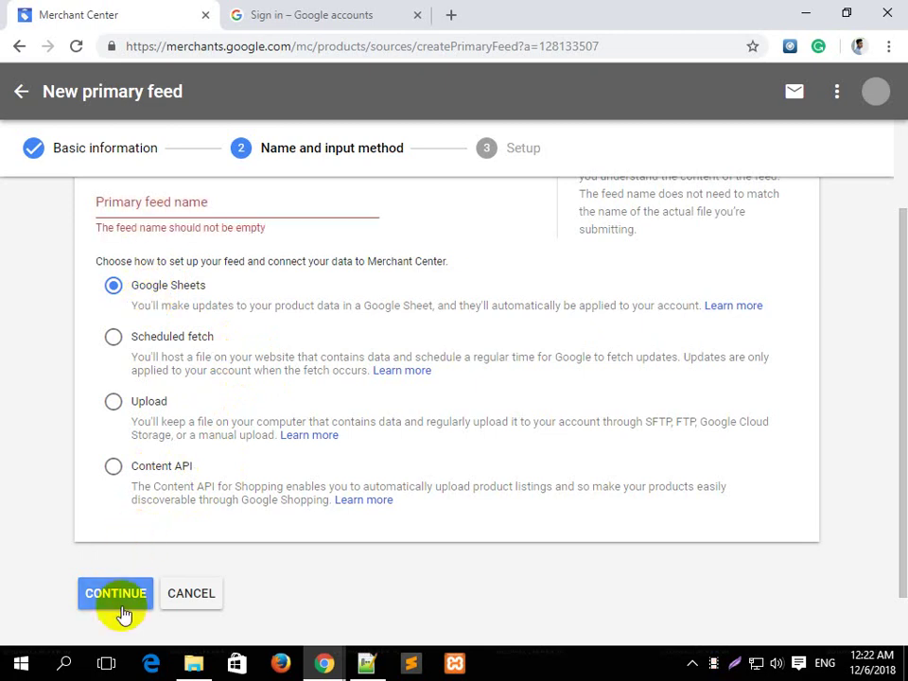
scroll(178, 379, up, 2)
click(173, 324)
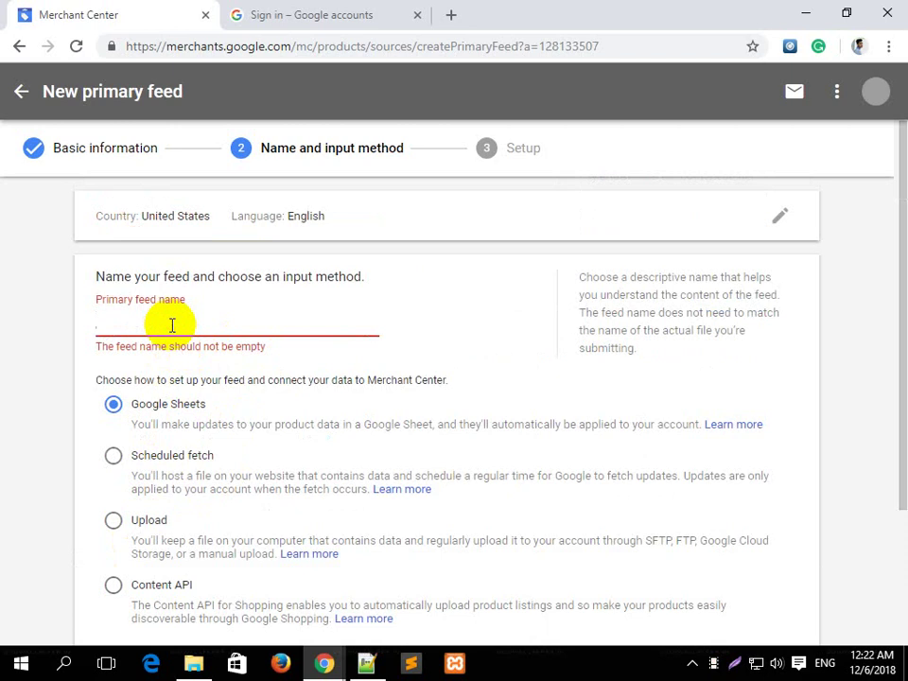
scroll(171, 326, down, 2)
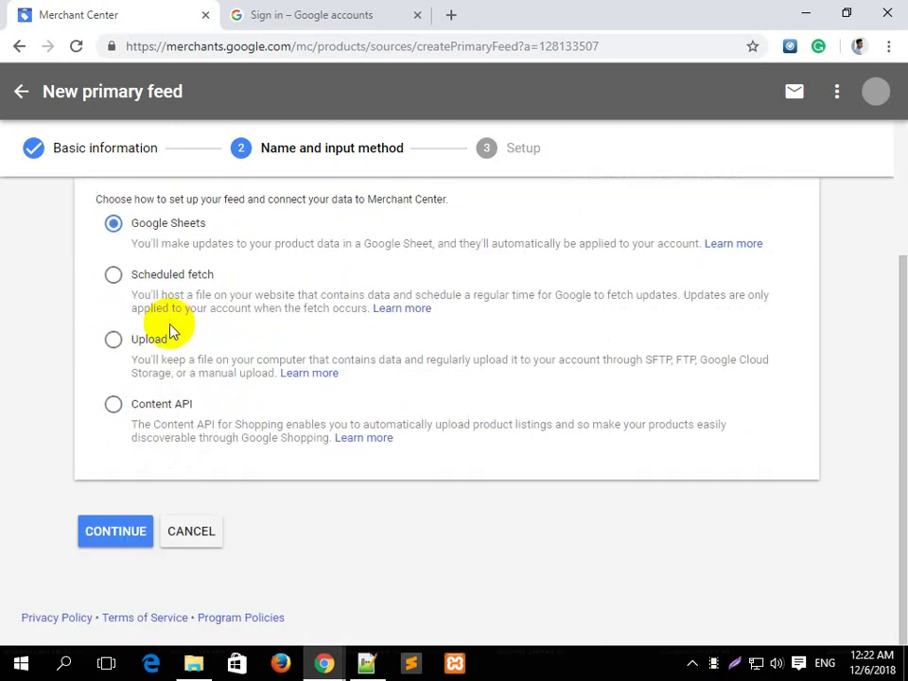
click(130, 530)
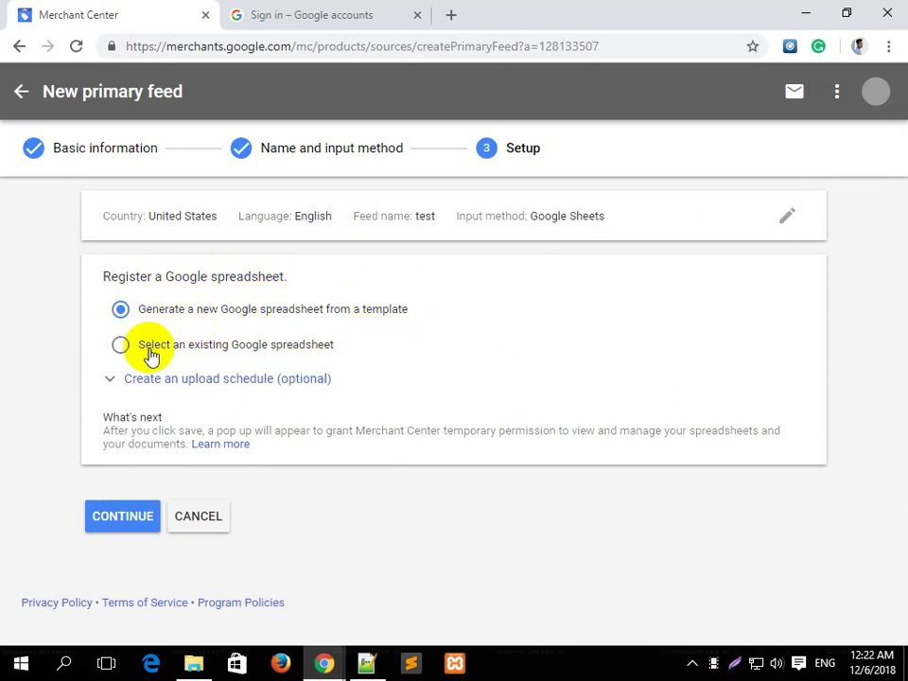
Create the feed with a new Google spreadsheet generated from a template, and open that sheet at its id and title columns
click(139, 515)
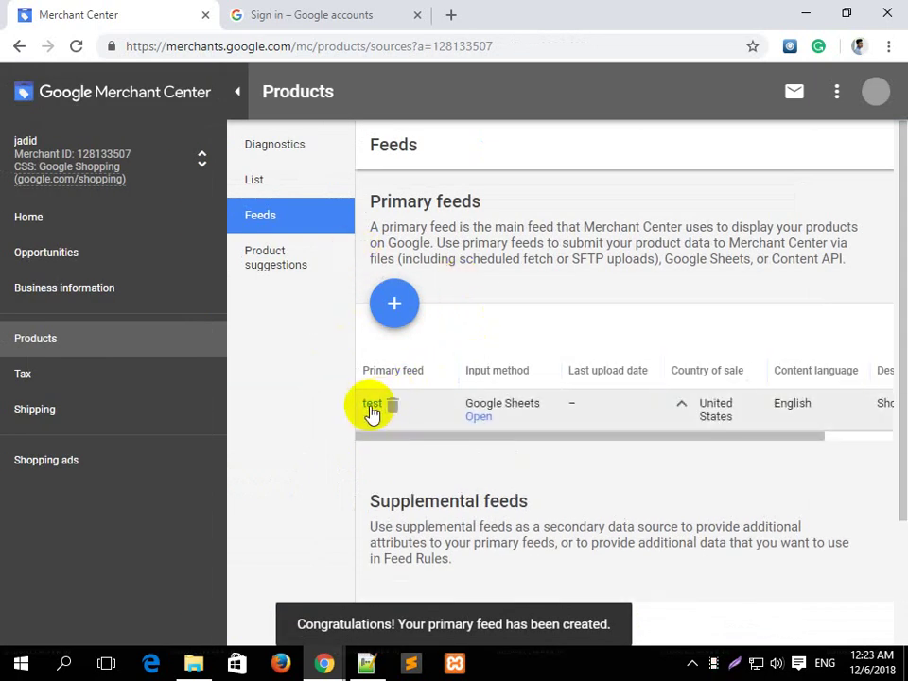
mouse_move(519, 383)
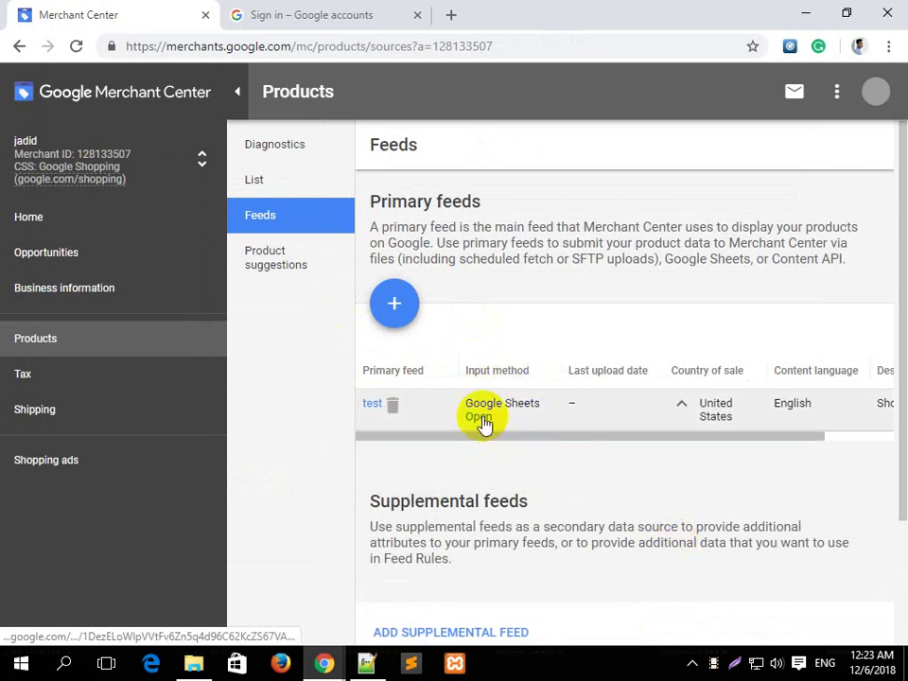
click(480, 417)
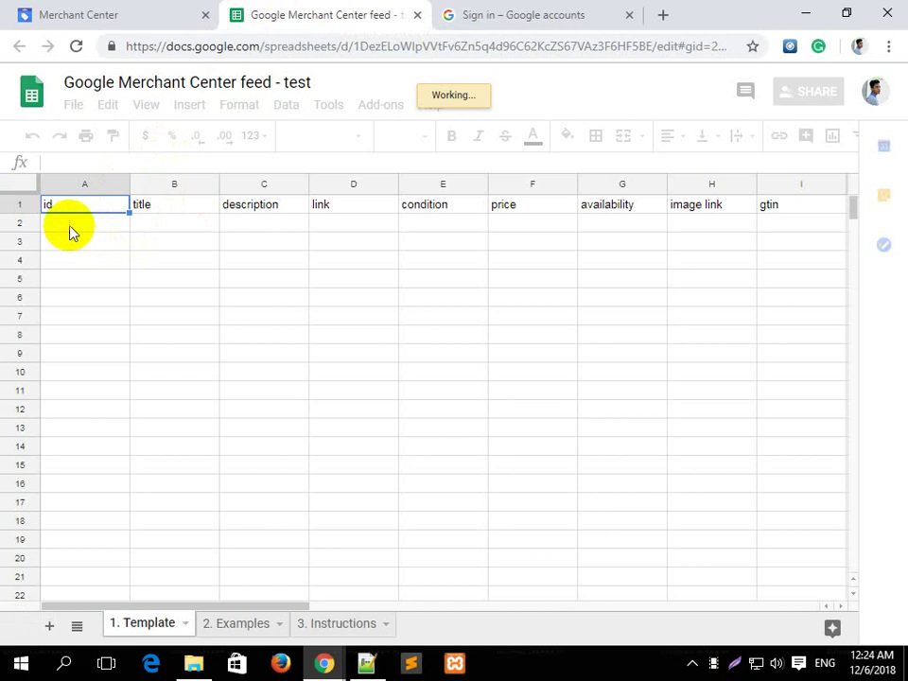
click(71, 230)
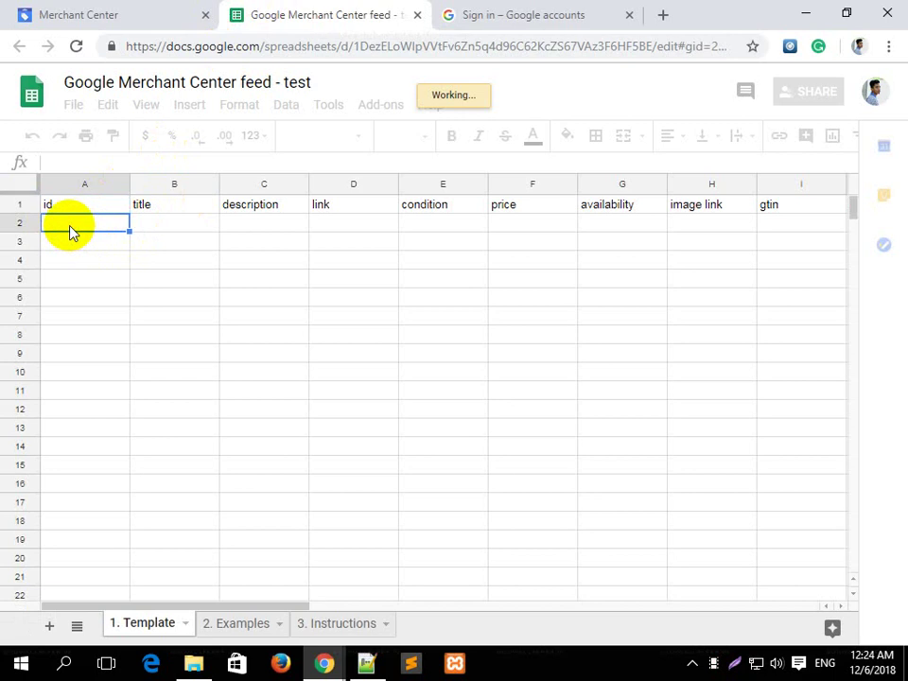
click(163, 230)
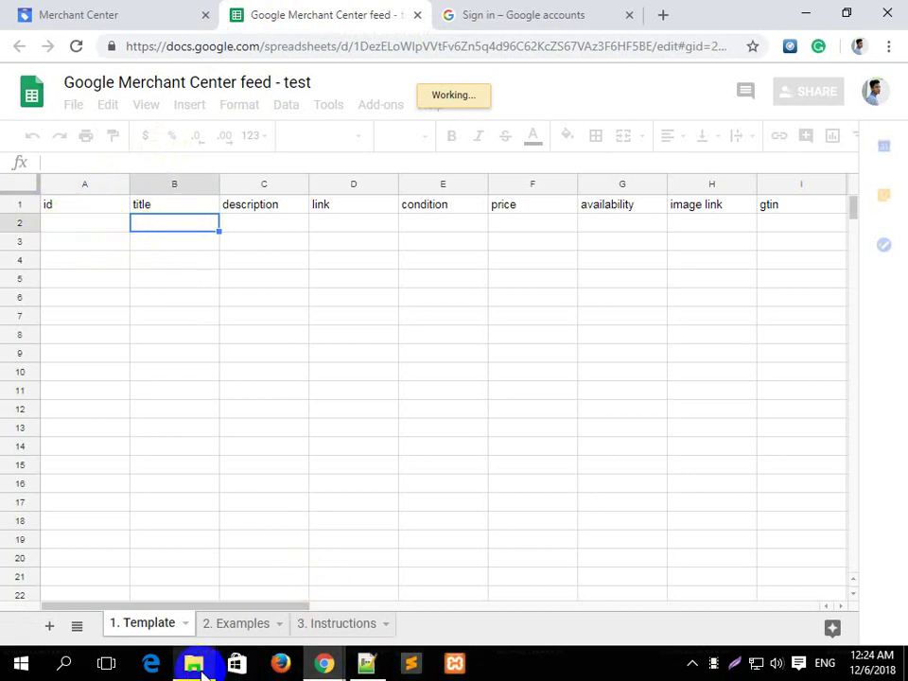
Open image02.png from New folder in Picasa Photo Viewer and reveal the feed sheet behind it
mouse_move(188, 665)
click(187, 588)
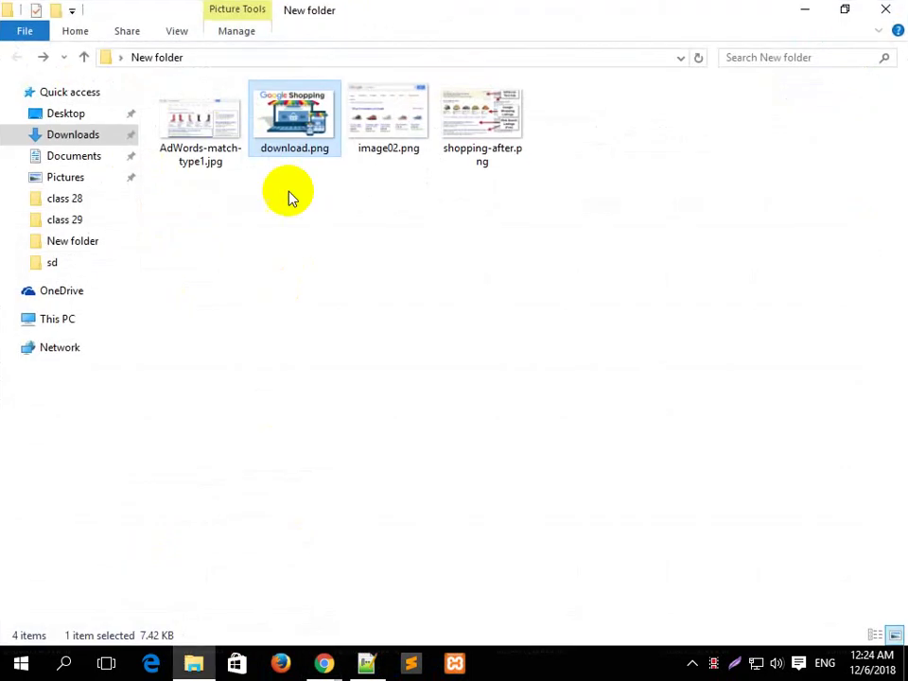
click(381, 124)
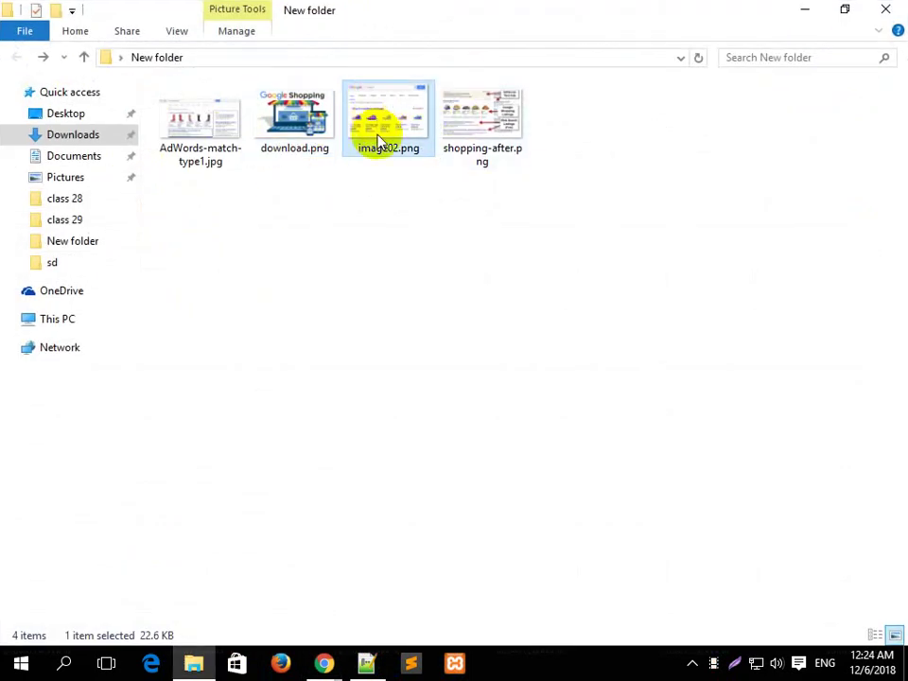
double_click(381, 124)
click(802, 10)
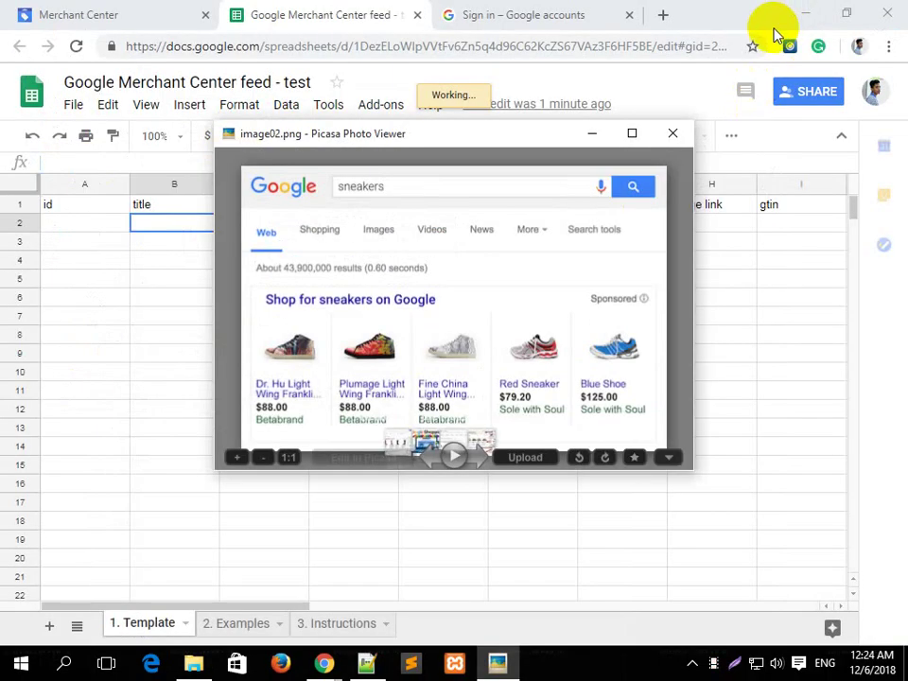
Examine the product images, titles, prices and sellers in the sneakers Shopping ads example up close, and minimize the viewer
scroll(301, 407, up, 2)
scroll(301, 406, up, 1)
drag(301, 406, 411, 253)
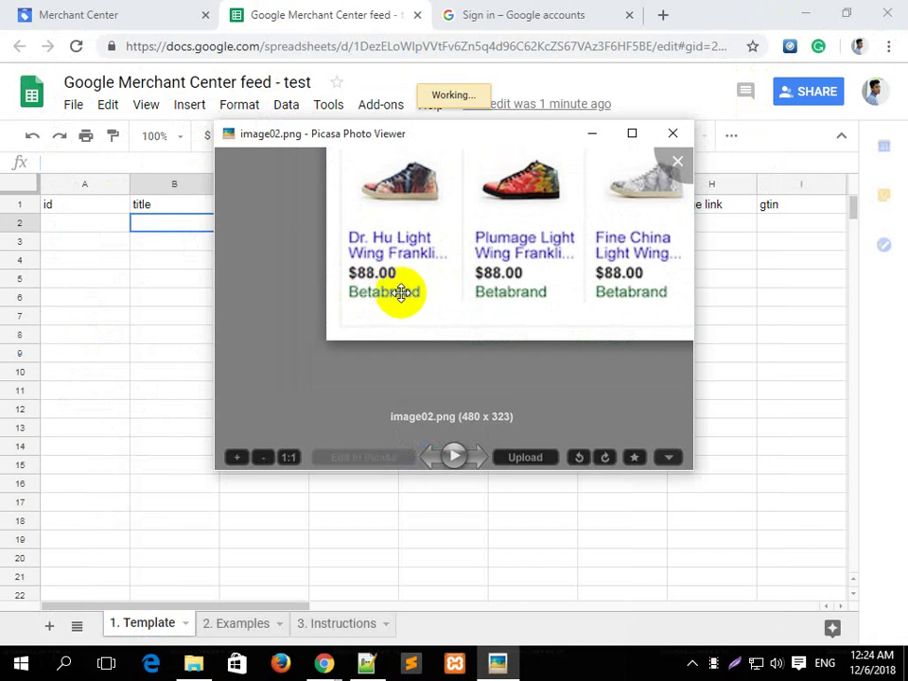
scroll(429, 238, up, 3)
drag(430, 221, 427, 317)
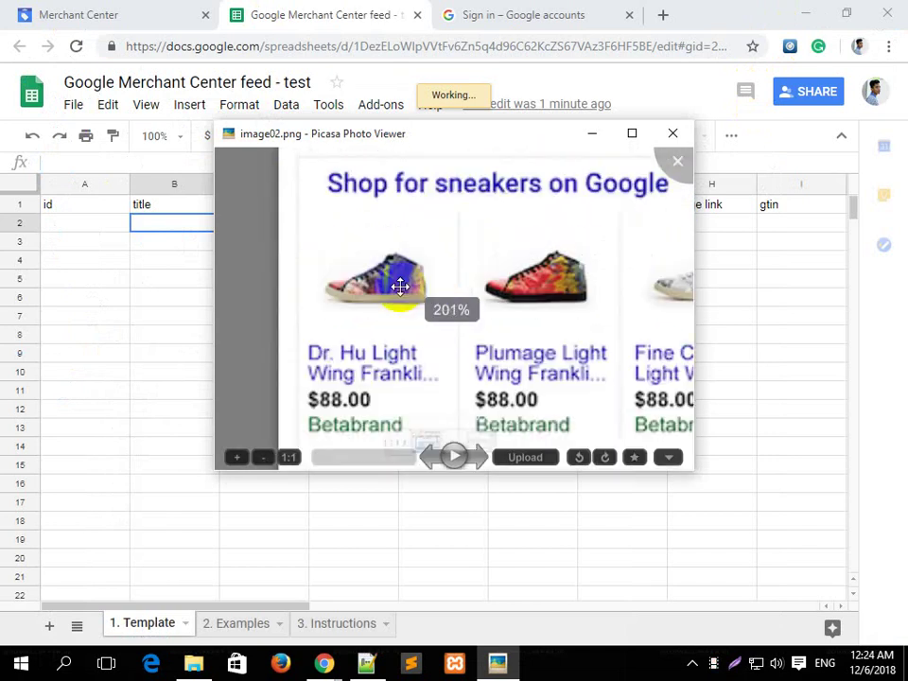
scroll(397, 307, down, 5)
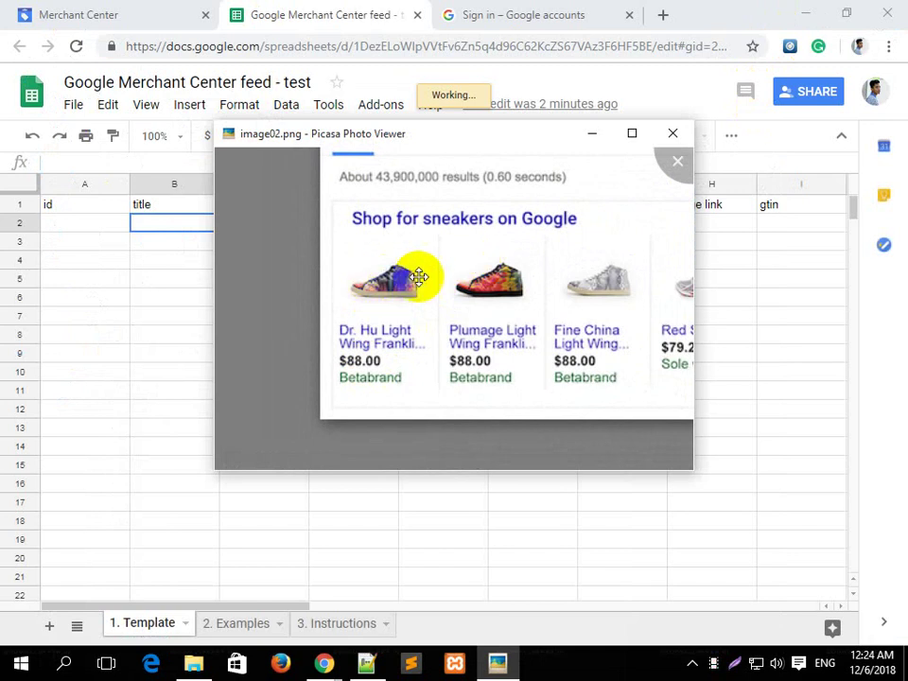
drag(426, 295, 367, 314)
drag(429, 310, 324, 323)
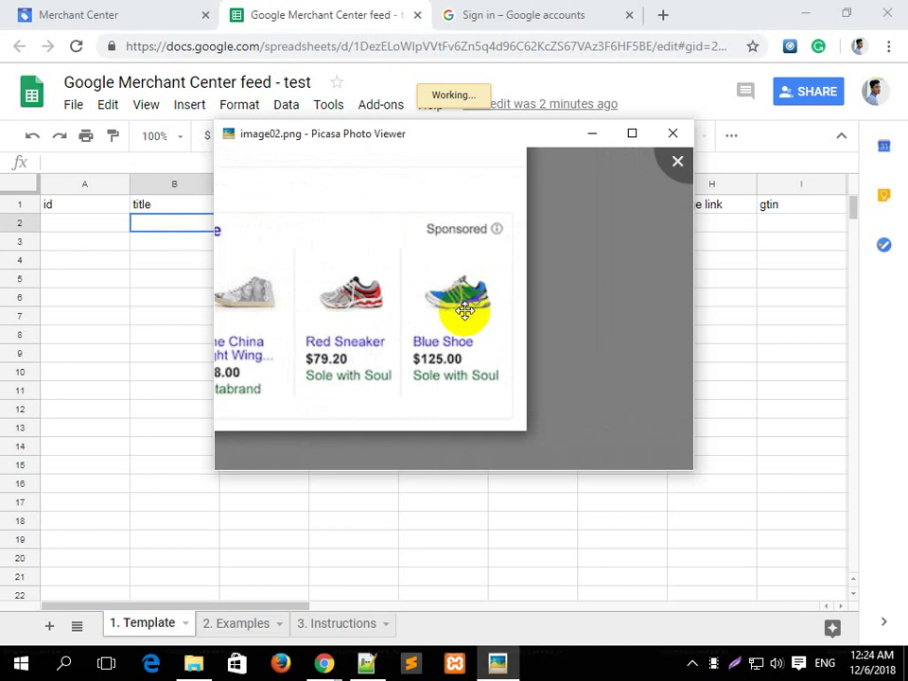
click(603, 135)
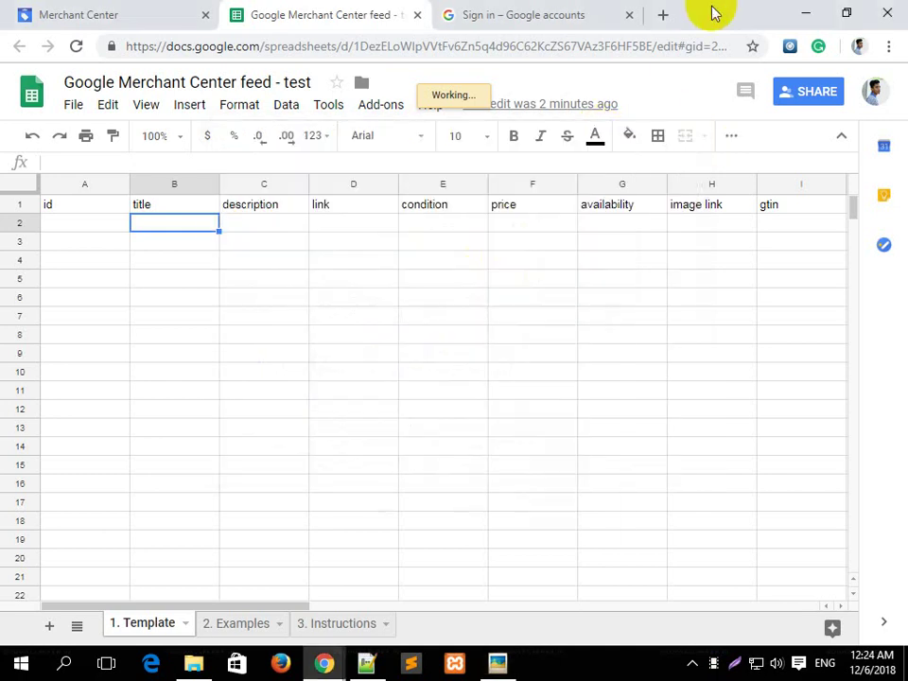
Review the feed template's columns from description and link through availability, gtin and brand to google product category
click(246, 223)
click(348, 229)
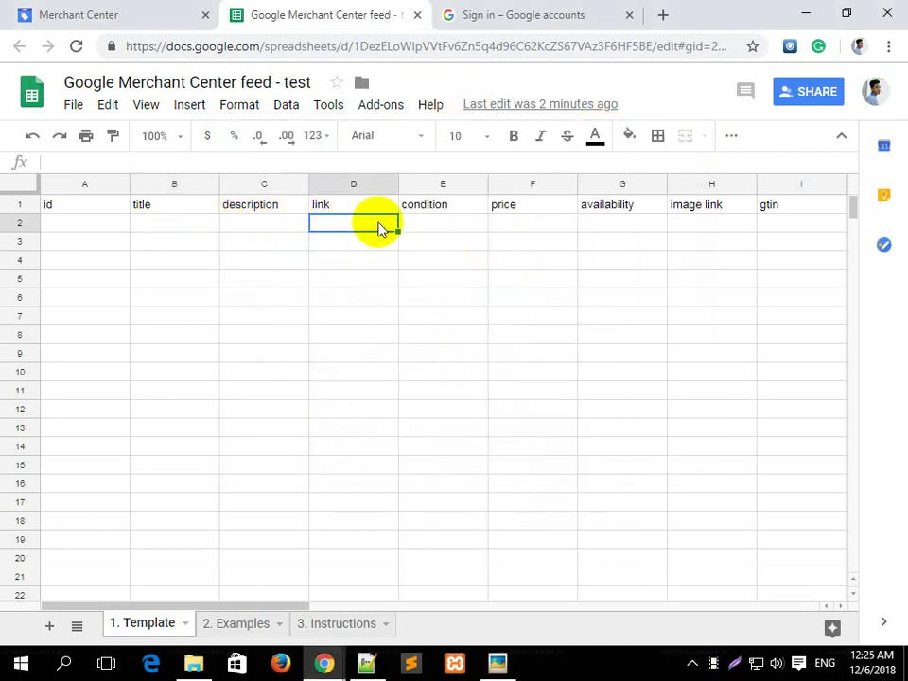
click(429, 227)
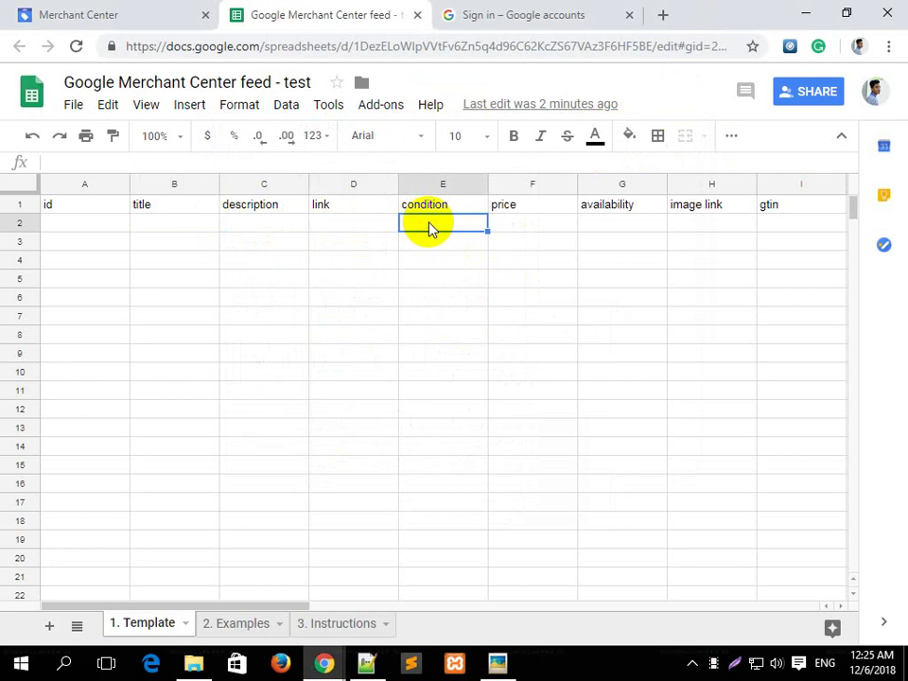
click(536, 231)
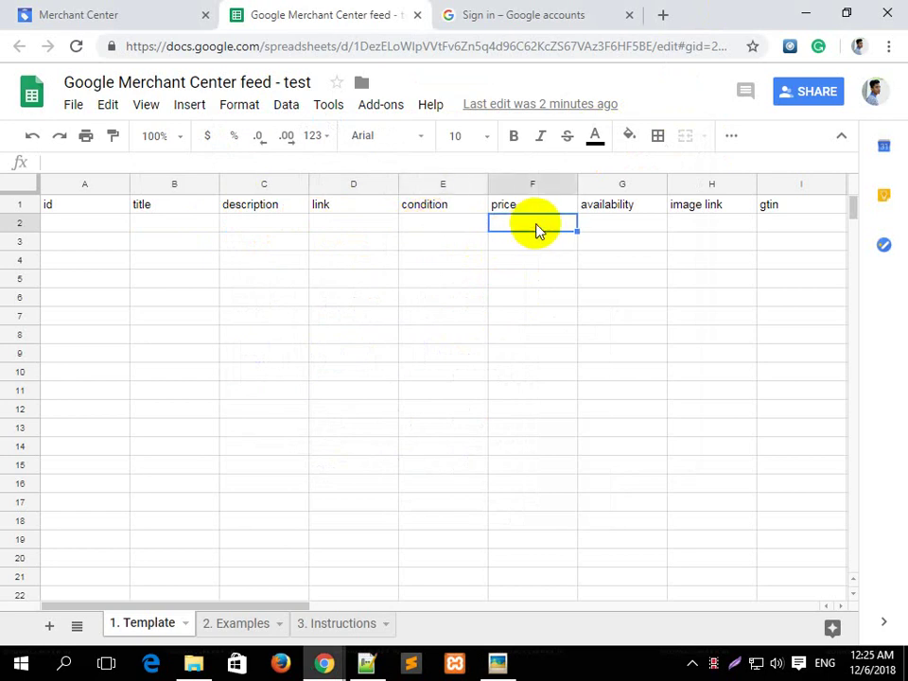
click(605, 230)
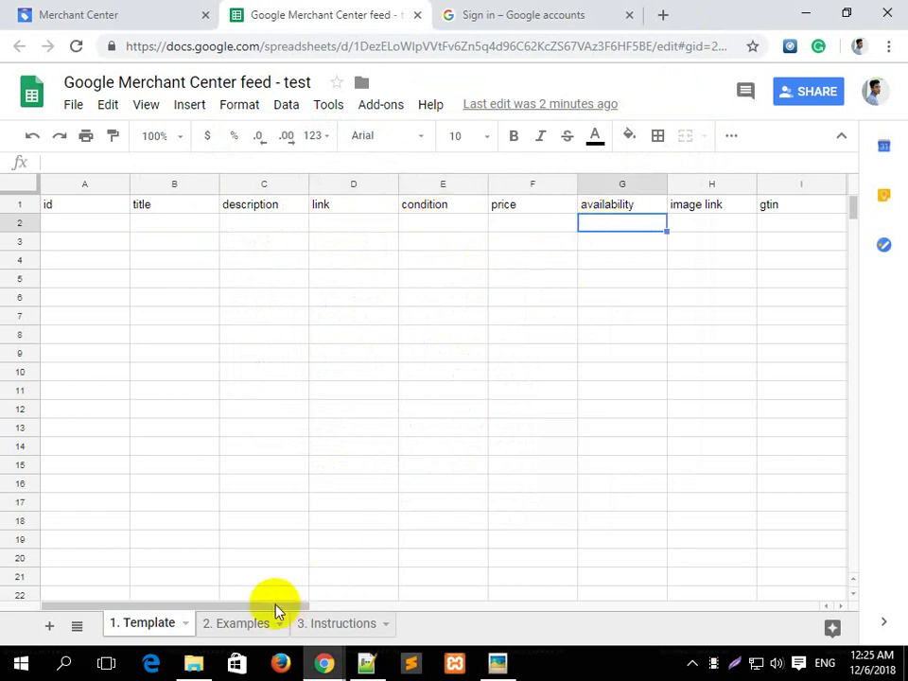
drag(275, 605, 296, 605)
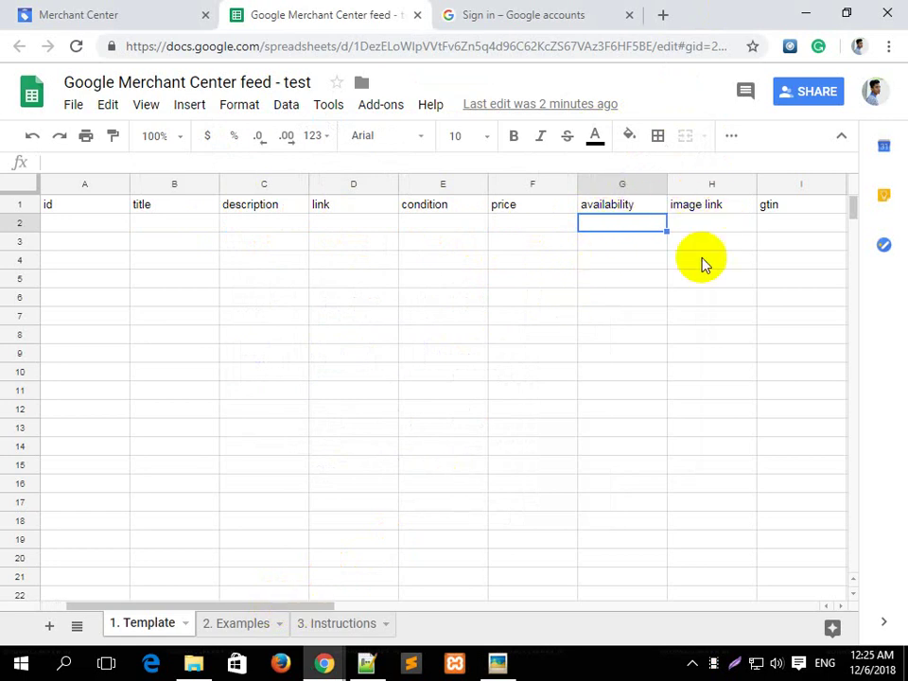
drag(243, 606, 388, 598)
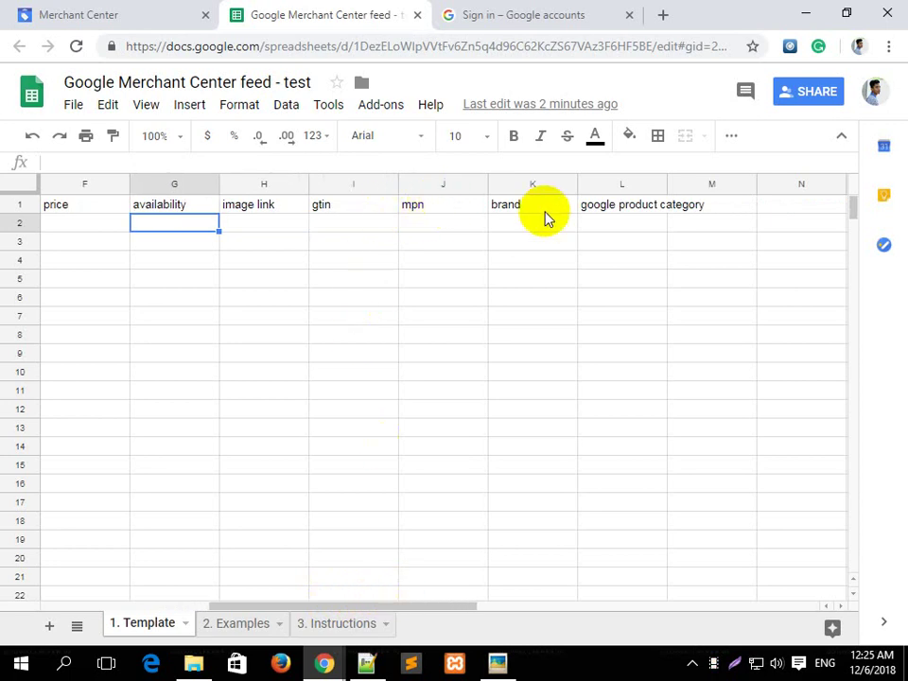
drag(400, 608, 447, 606)
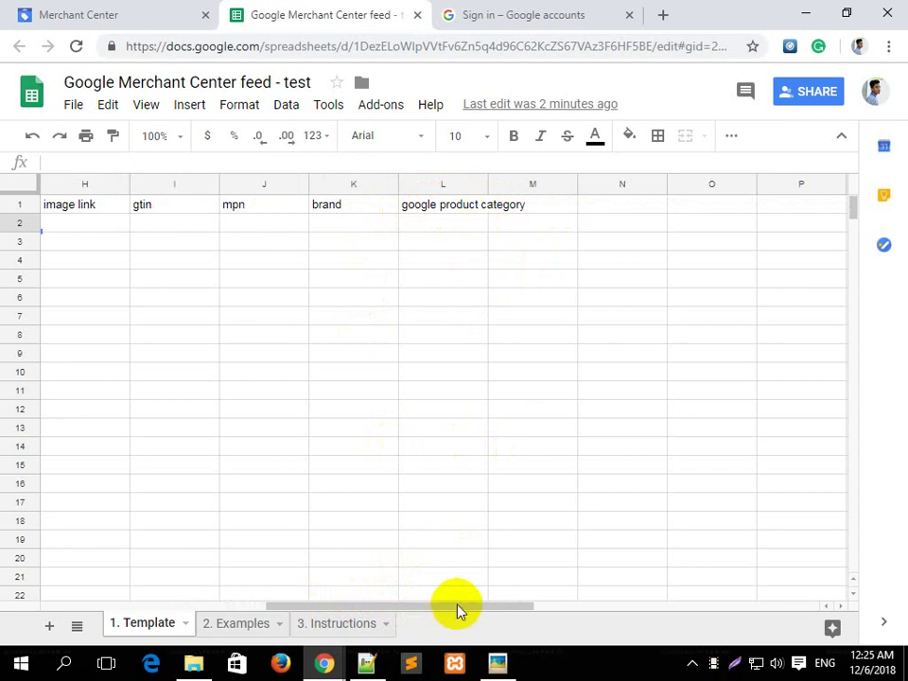
drag(457, 607, 222, 608)
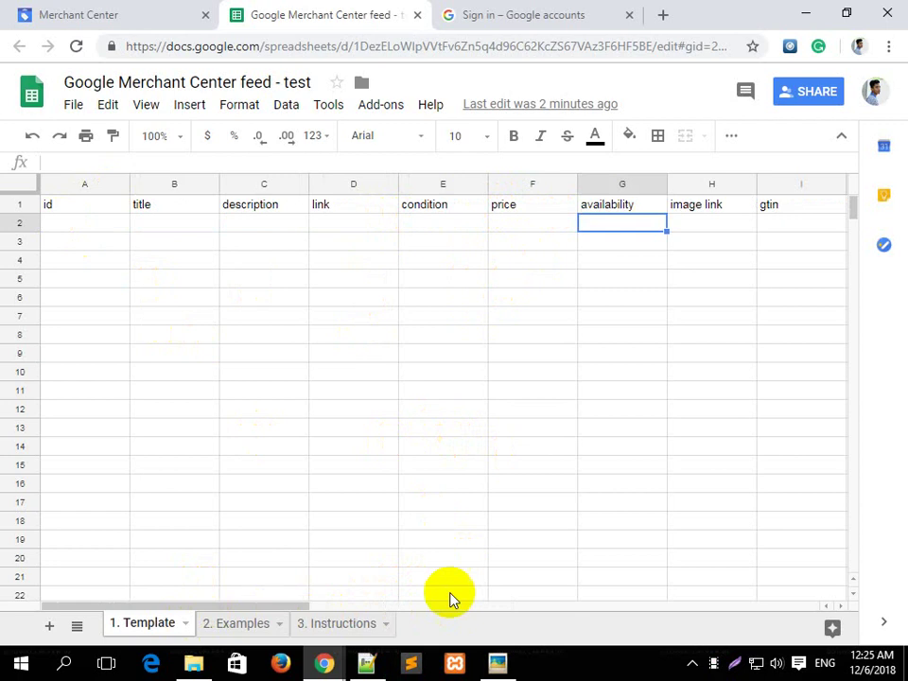
Search the web in a new tab for "google shopping mandatory fields" and open Merchant Center Help's Product data specification
mouse_move(317, 671)
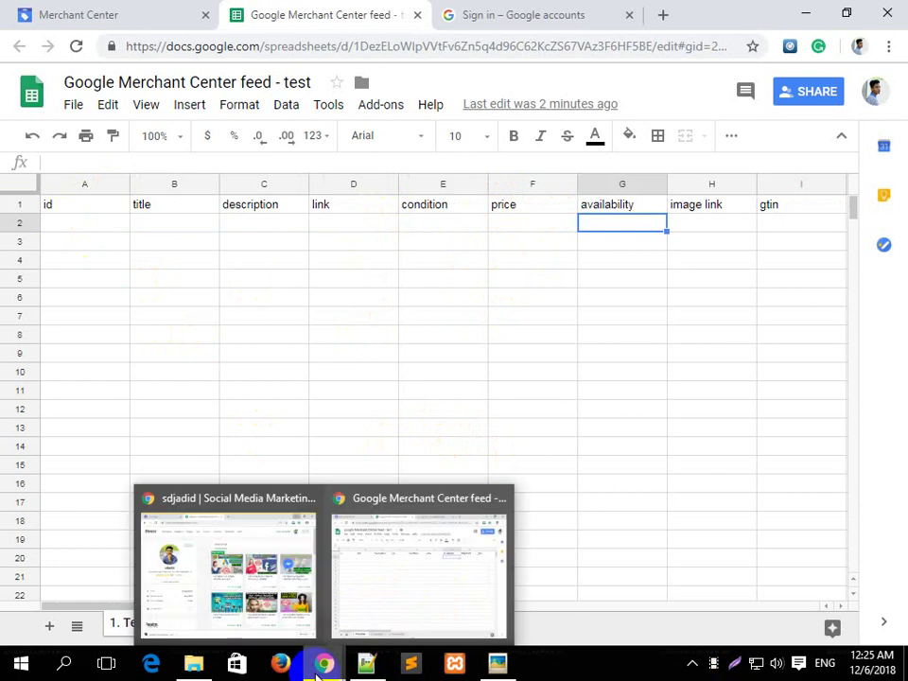
click(647, 14)
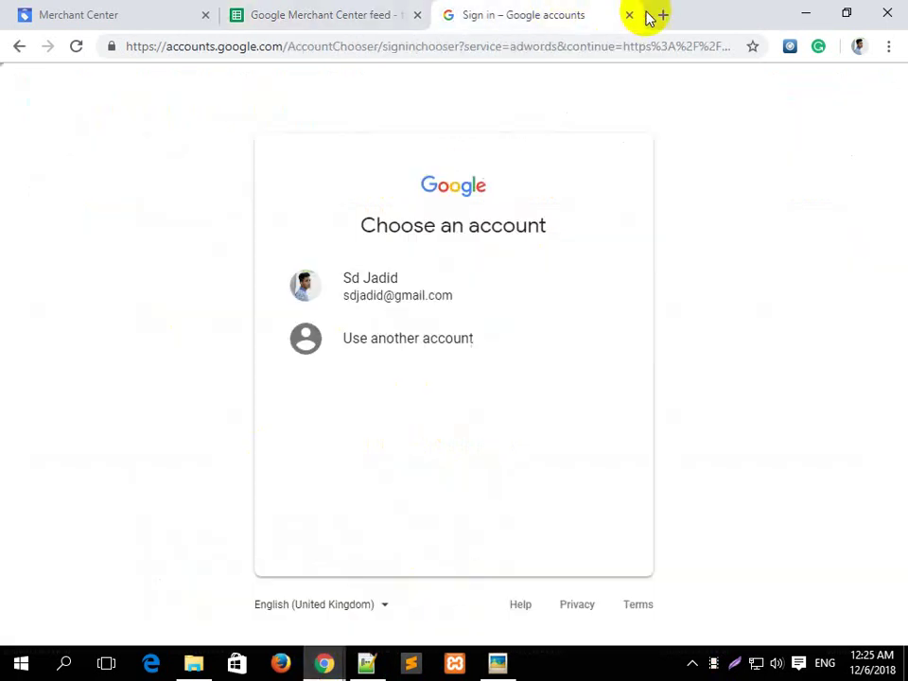
click(663, 15)
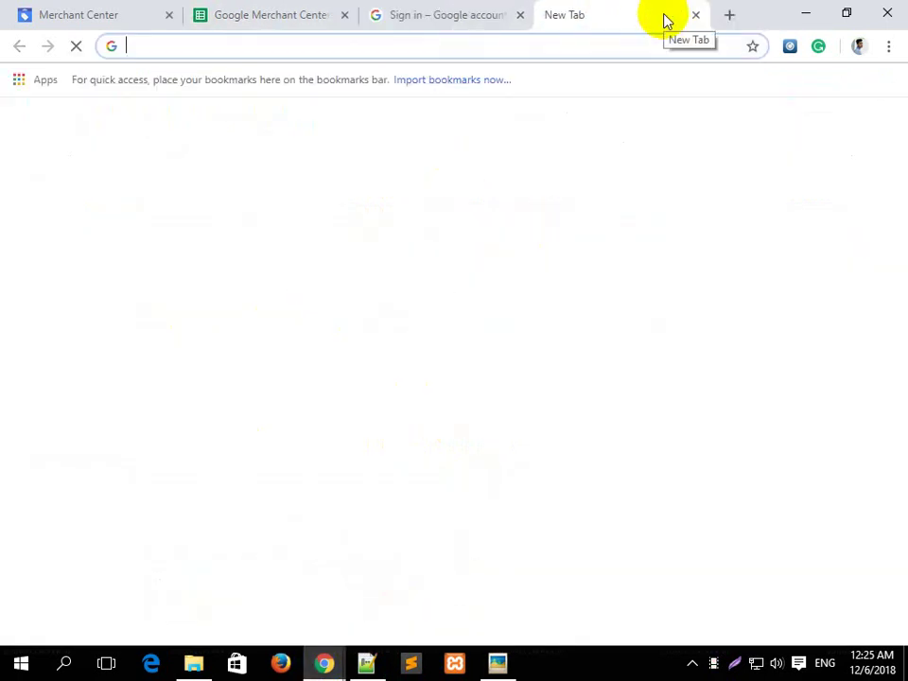
text(goo)
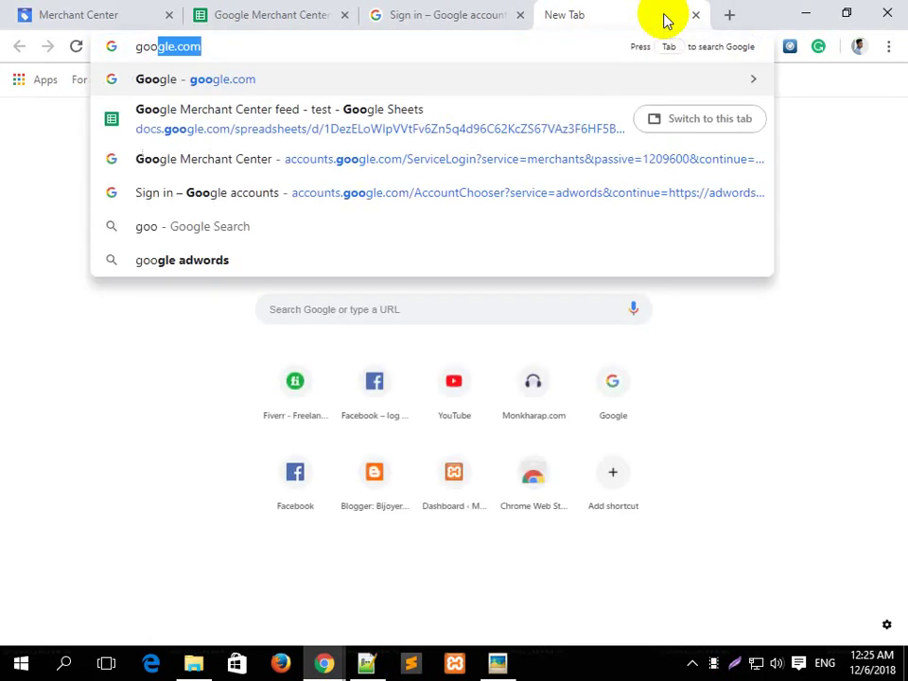
text(gle shopping )
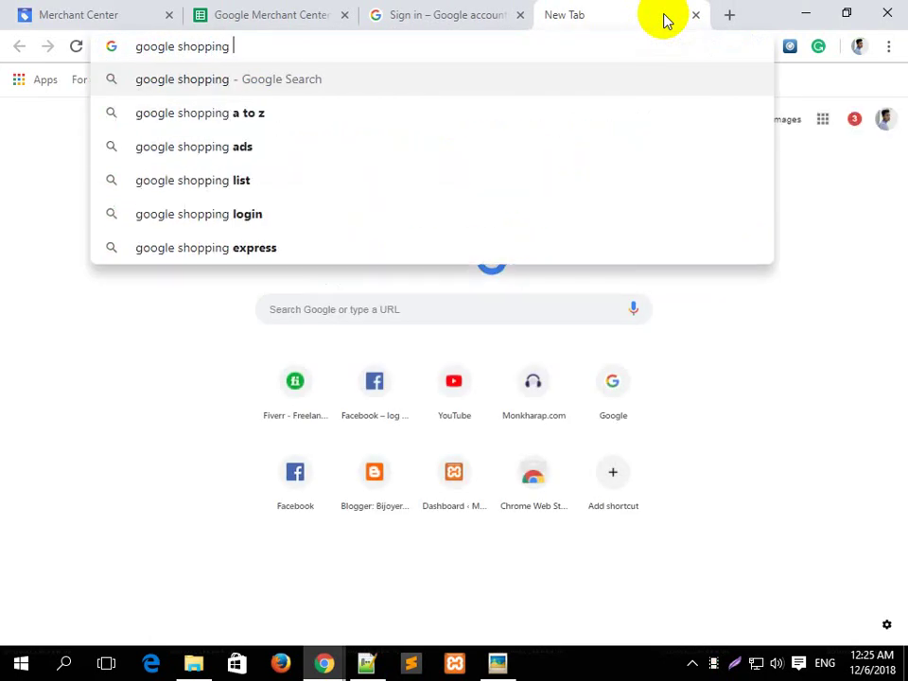
text(manda)
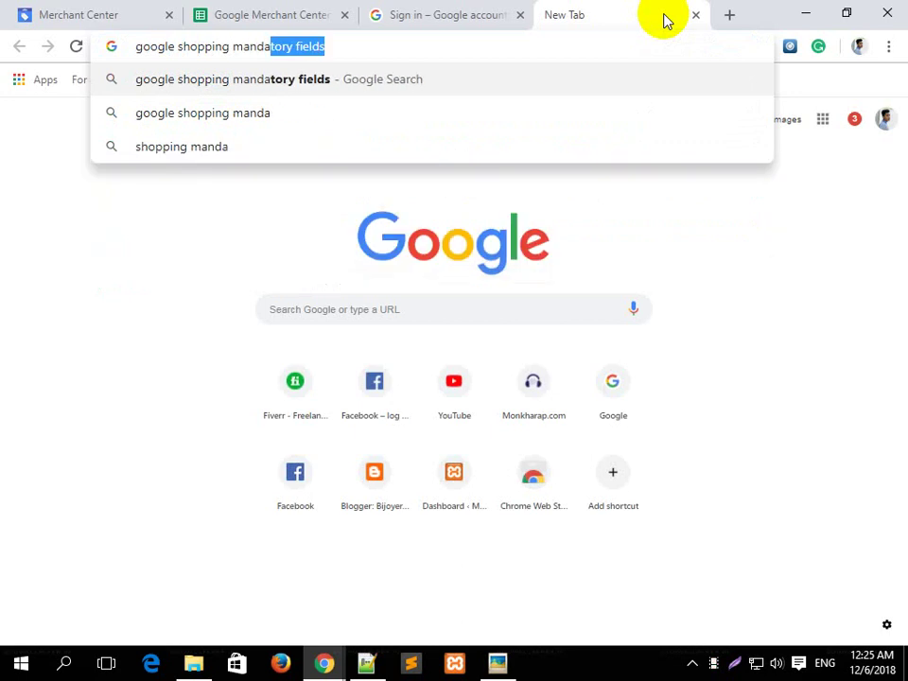
key(Return)
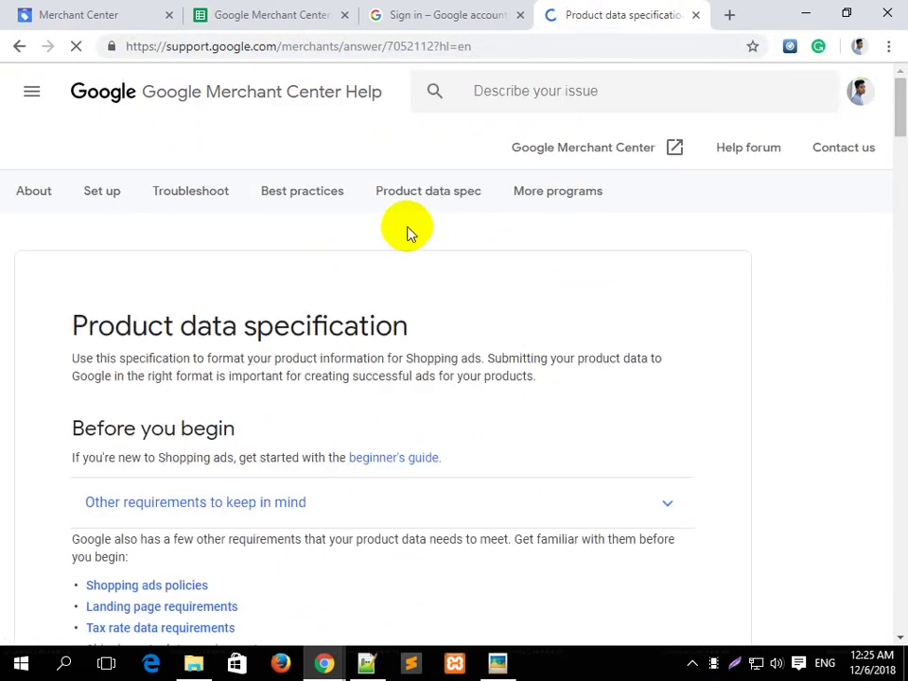
Read the specification's basic product data attributes from id, title and description through image_link to mobile_link, checking which are required or optional
scroll(407, 233, down, 8)
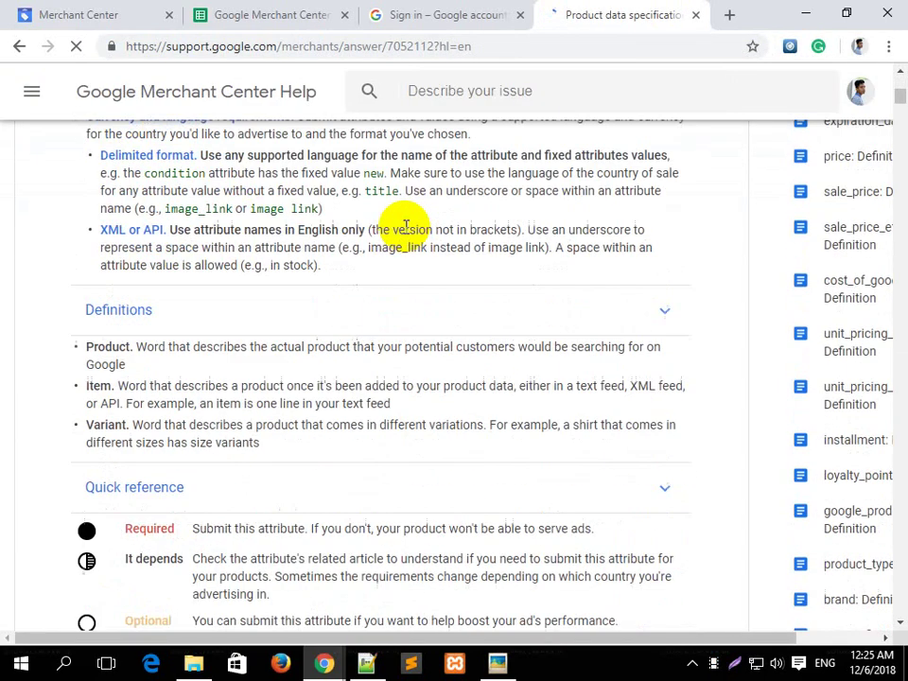
scroll(407, 234, down, 10)
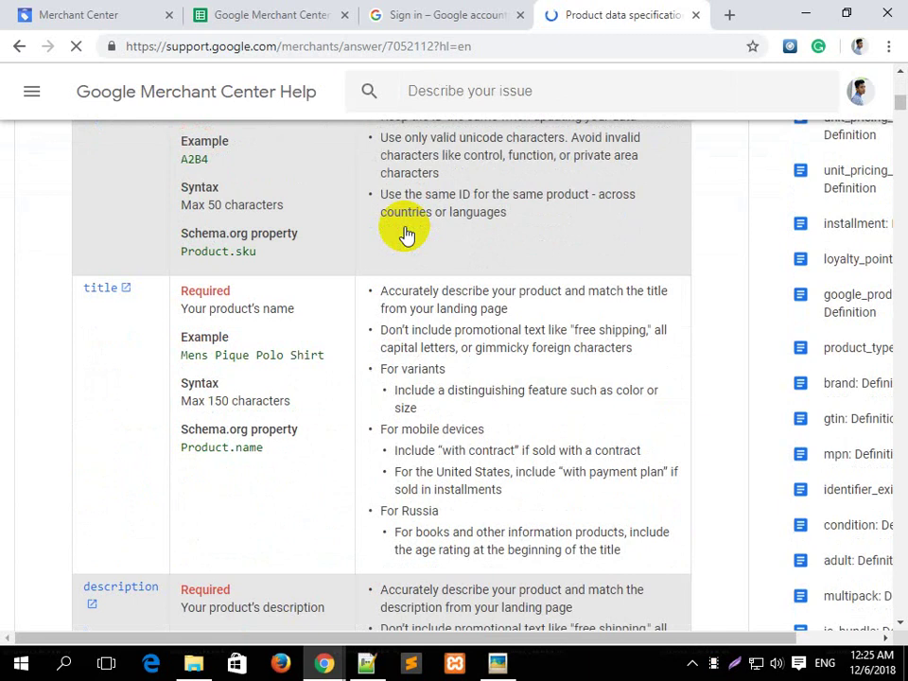
scroll(406, 233, up, 2)
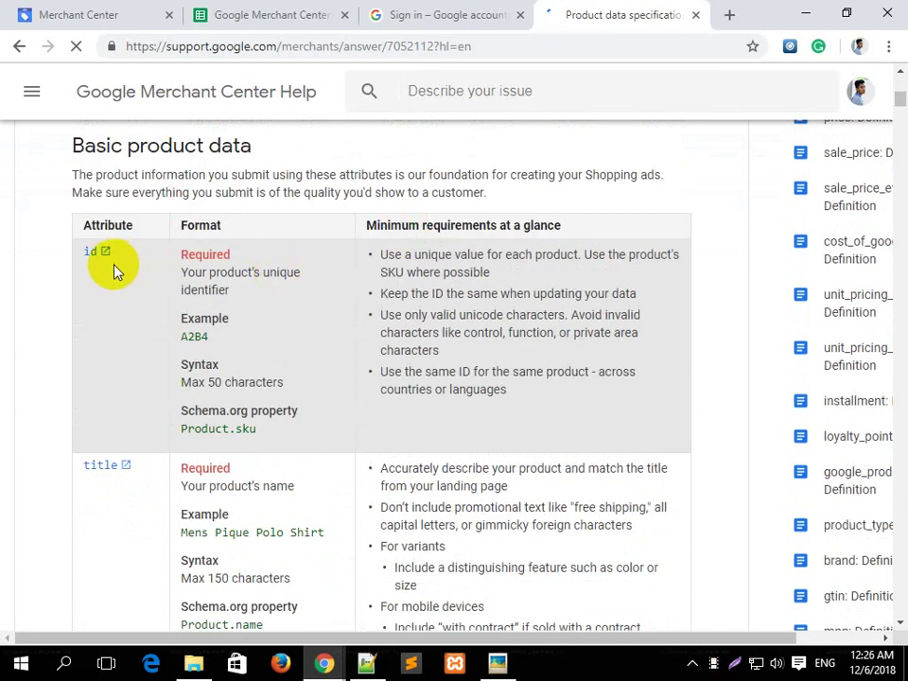
scroll(208, 269, down, 3)
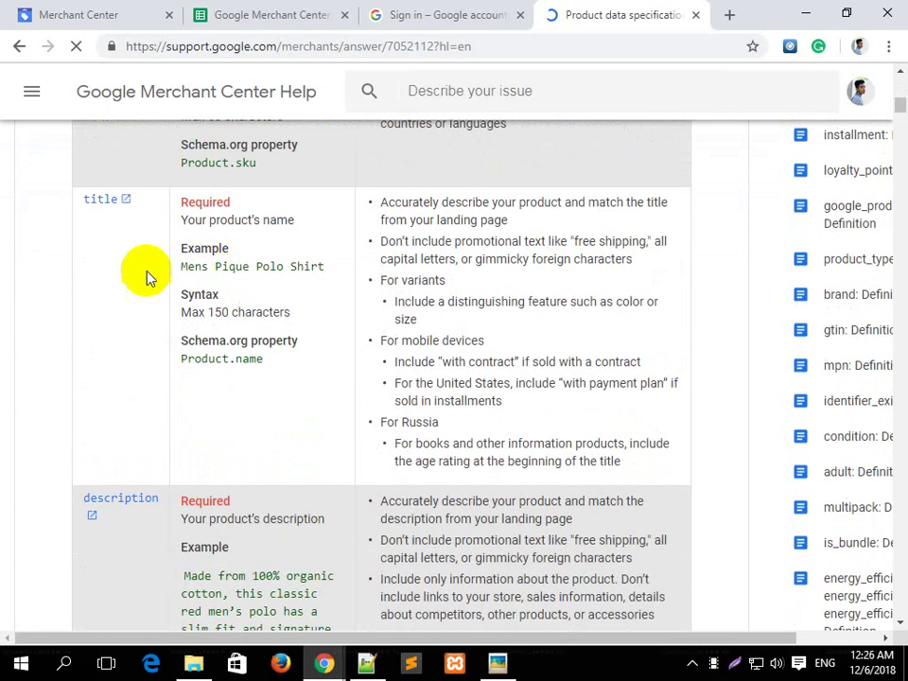
scroll(208, 326, down, 2)
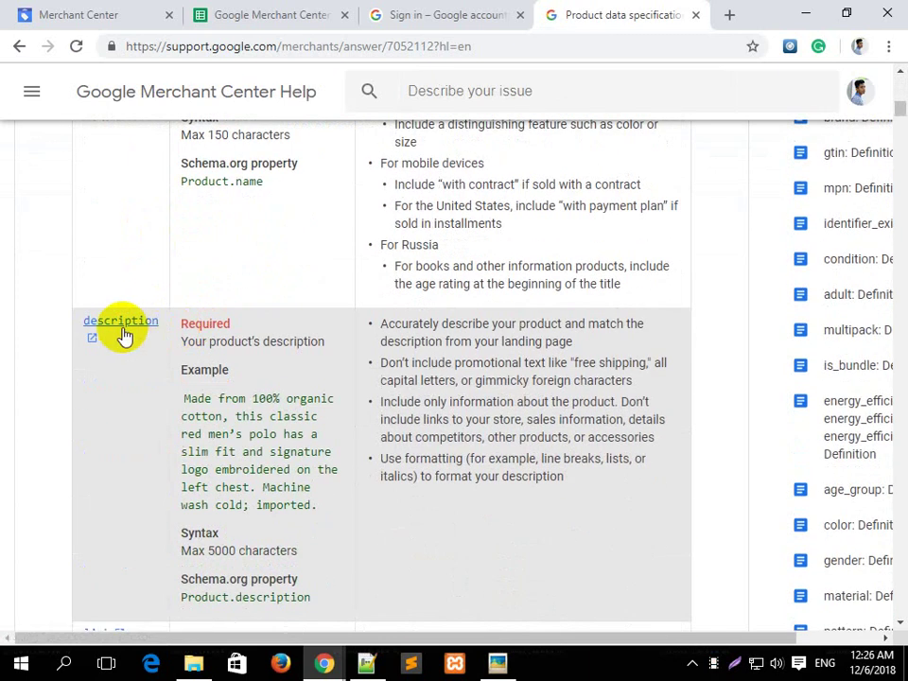
scroll(236, 322, down, 4)
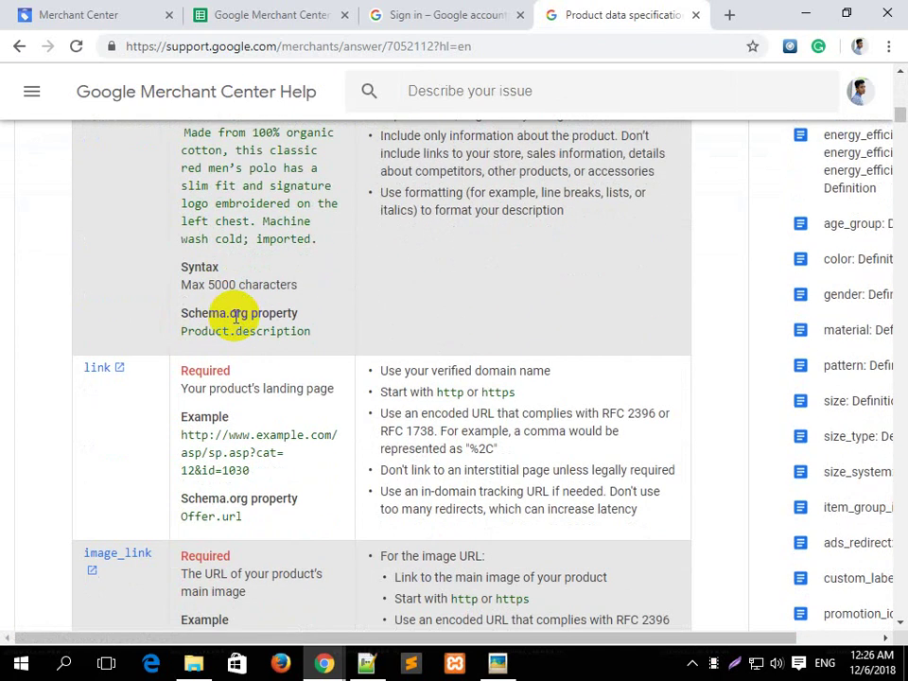
scroll(222, 388, down, 5)
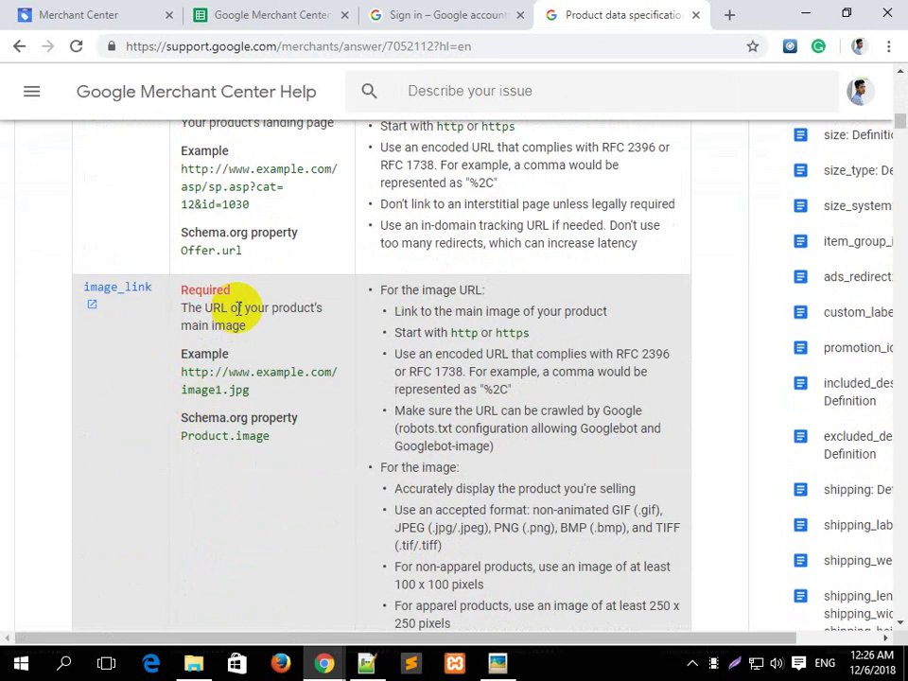
scroll(237, 388, down, 4)
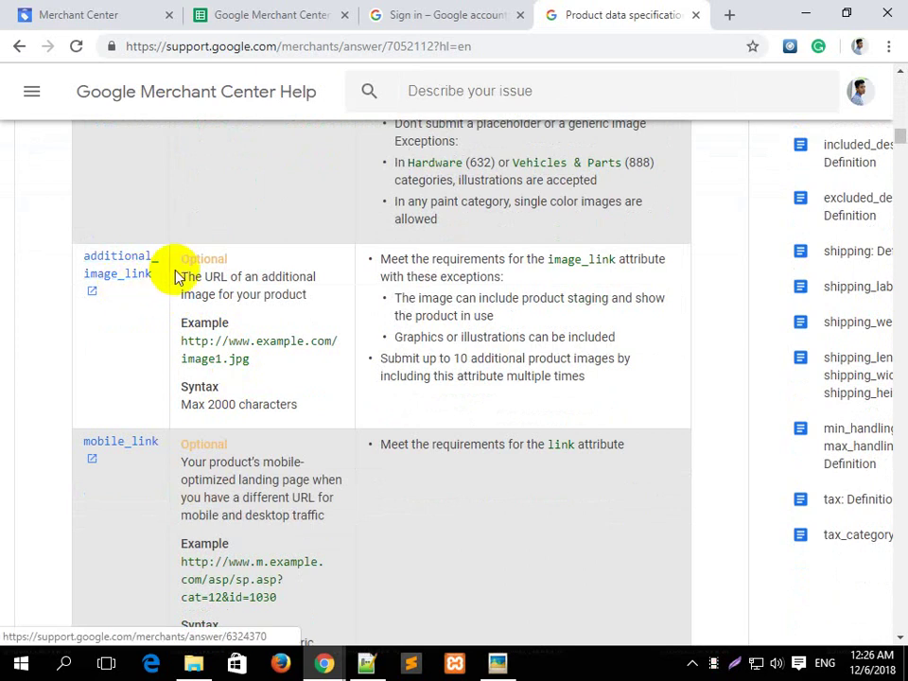
scroll(238, 321, down, 1)
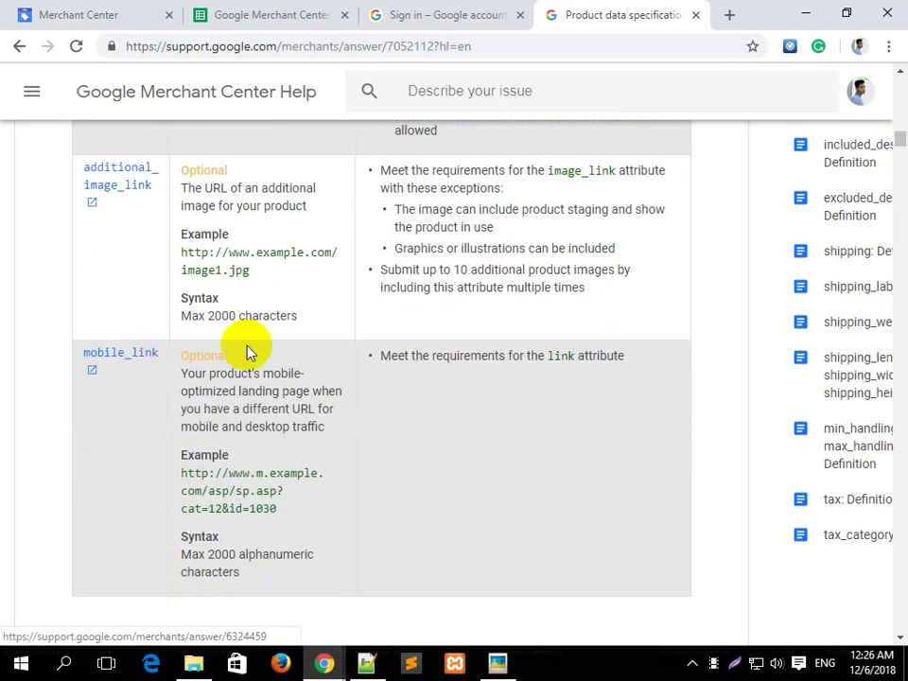
Read the price and availability attributes from availability through price and sale_price to loyalty_points, checking which are required or optional
scroll(247, 350, down, 3)
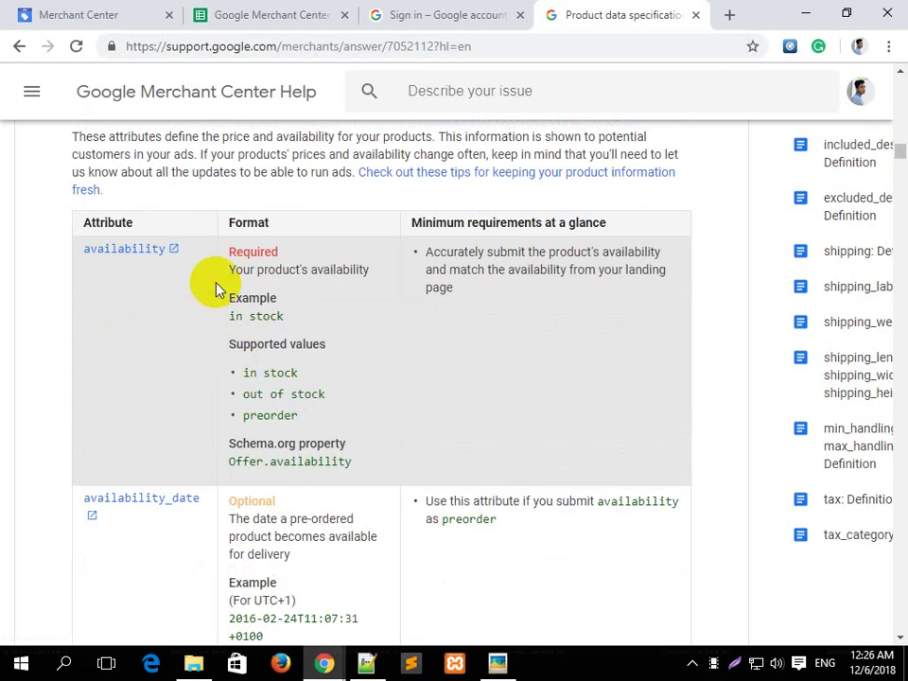
scroll(238, 342, down, 2)
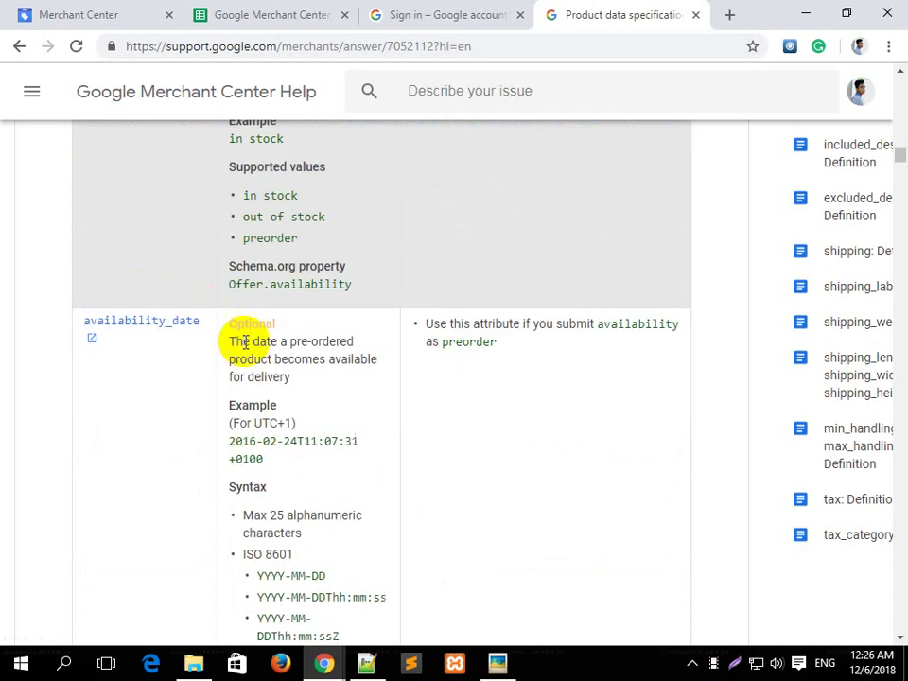
scroll(261, 331, down, 5)
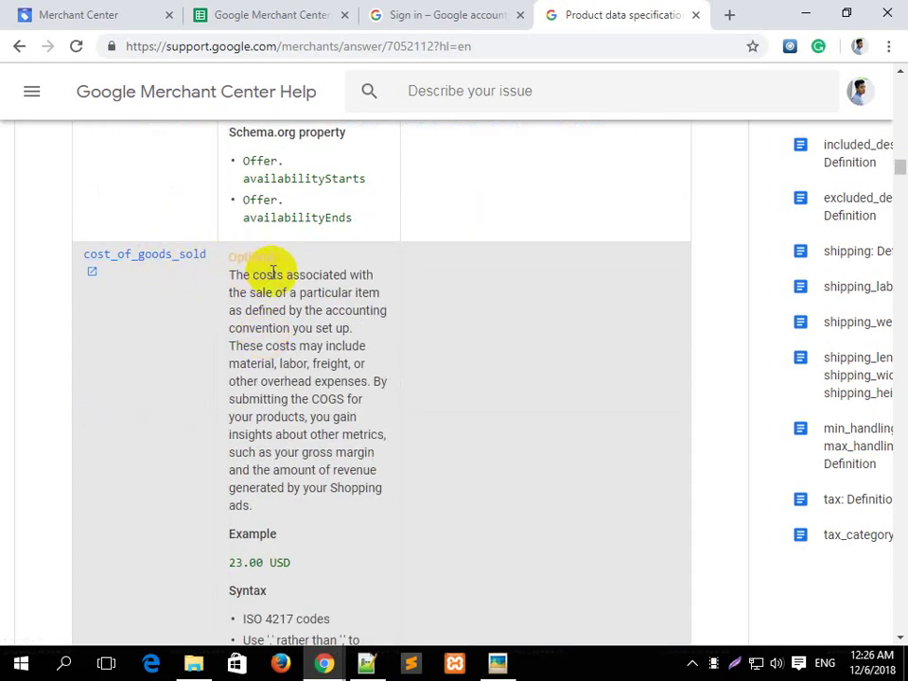
scroll(272, 271, down, 5)
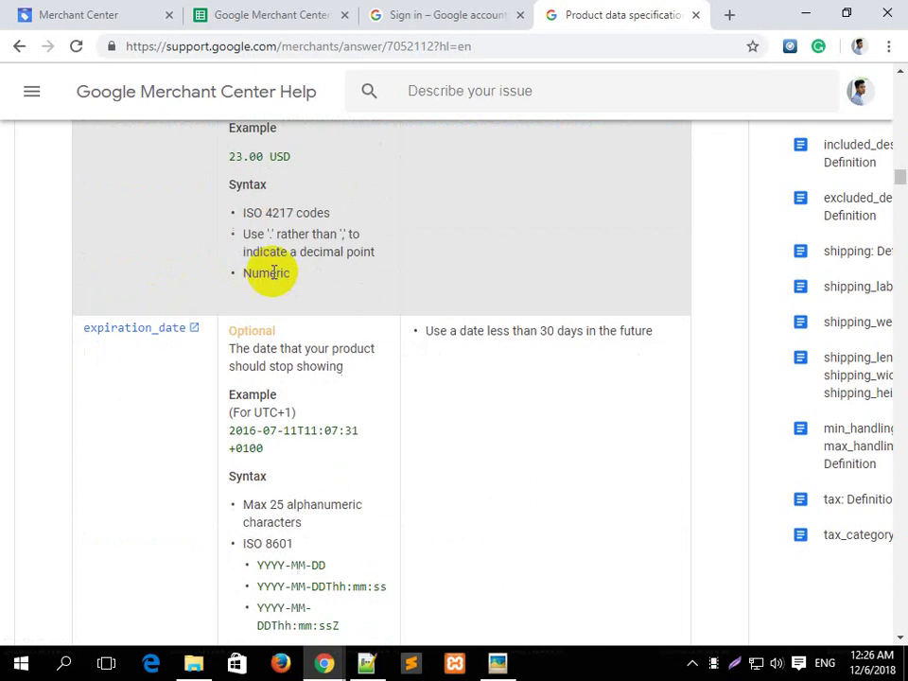
scroll(283, 336, down, 4)
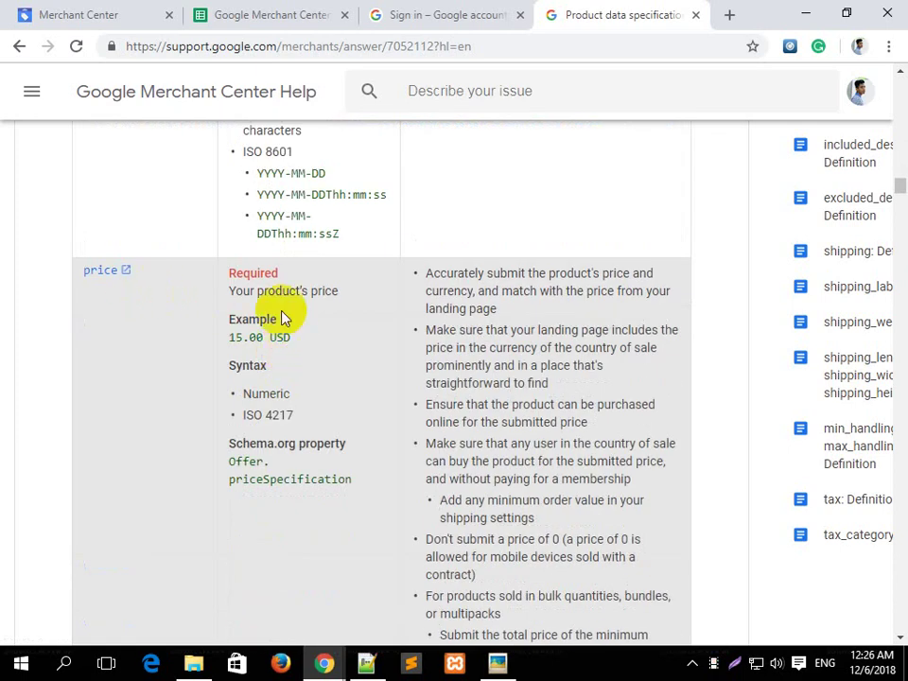
scroll(293, 350, down, 1)
scroll(297, 370, down, 4)
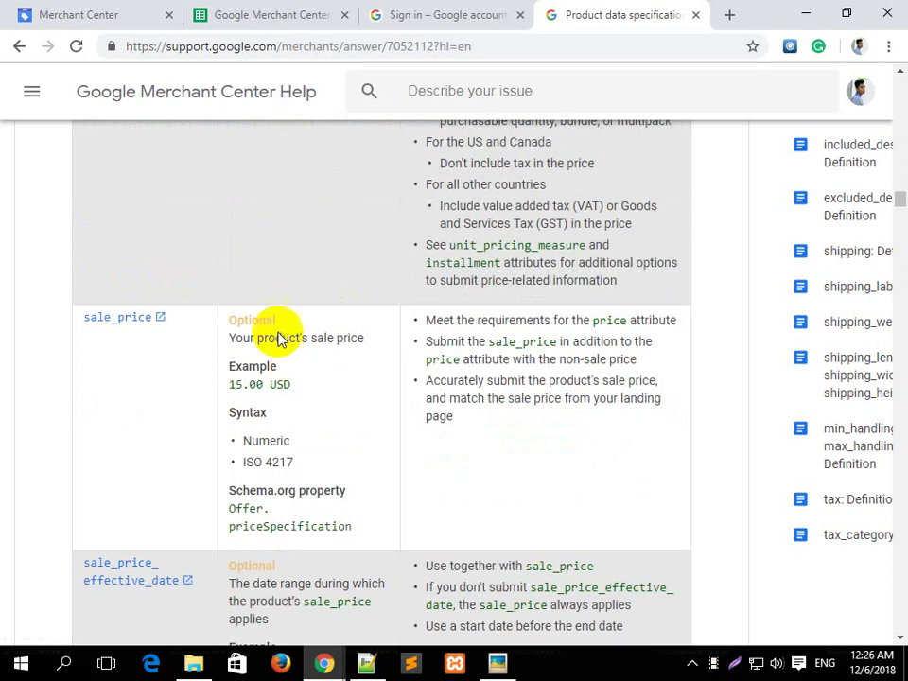
scroll(303, 379, down, 4)
scroll(319, 397, down, 15)
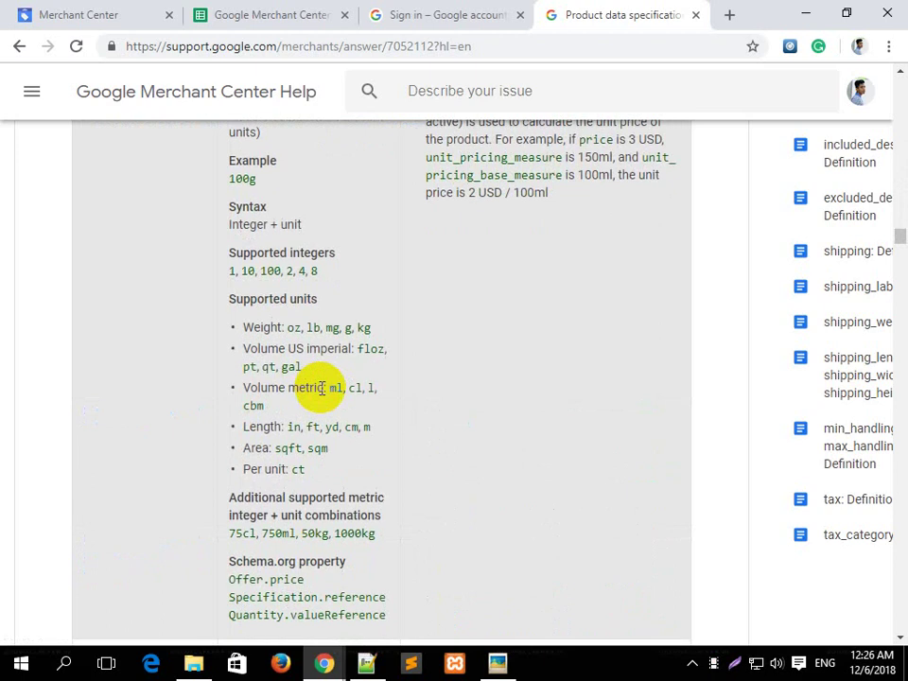
scroll(321, 387, down, 3)
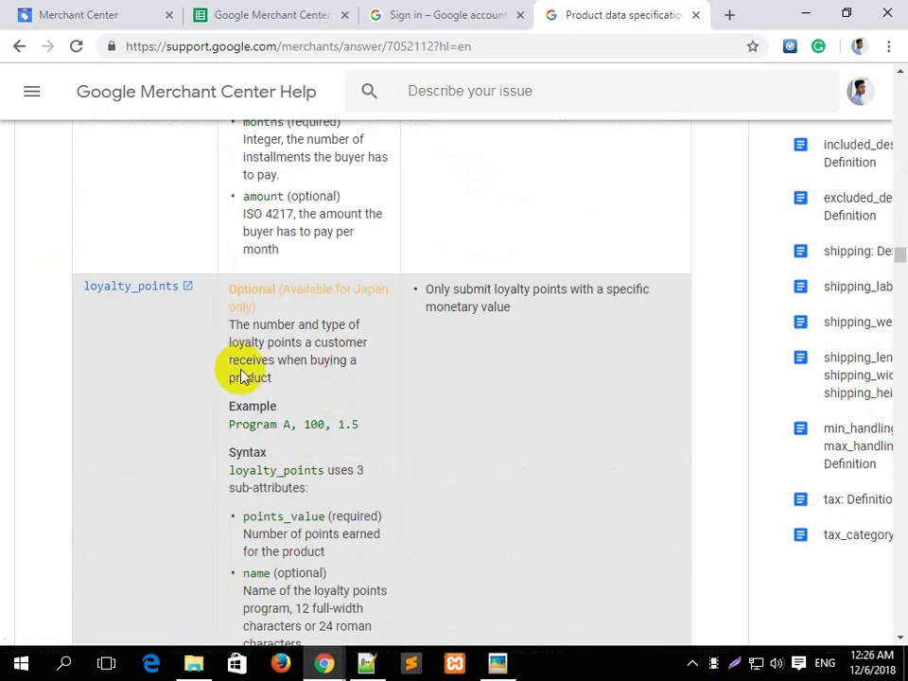
Examine the requirements for gtin, MPN, identifier_exists and condition in the product data specification
scroll(243, 374, down, 6)
scroll(243, 375, down, 12)
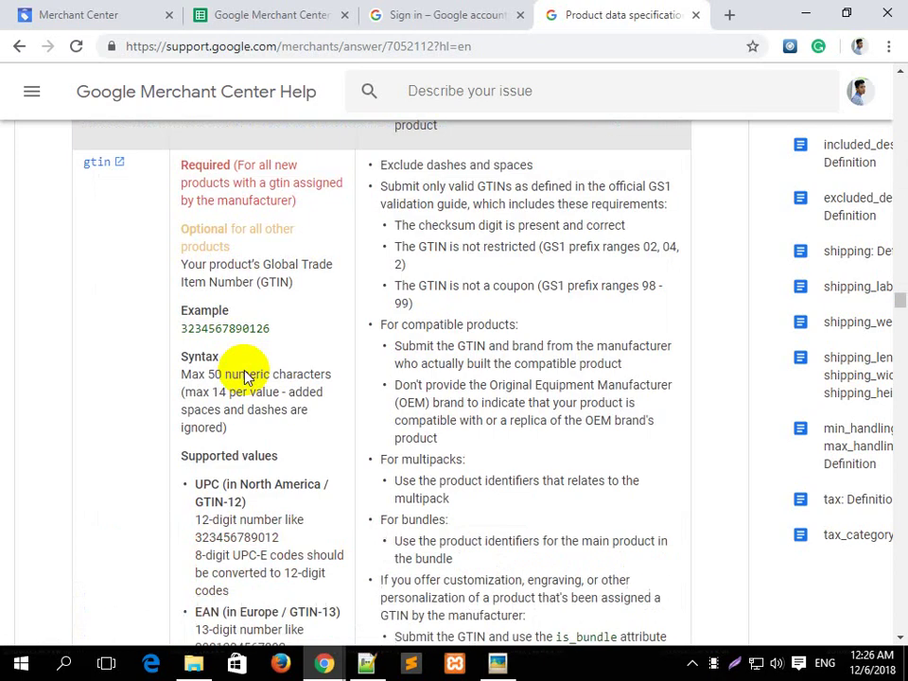
scroll(244, 371, down, 2)
scroll(237, 360, up, 5)
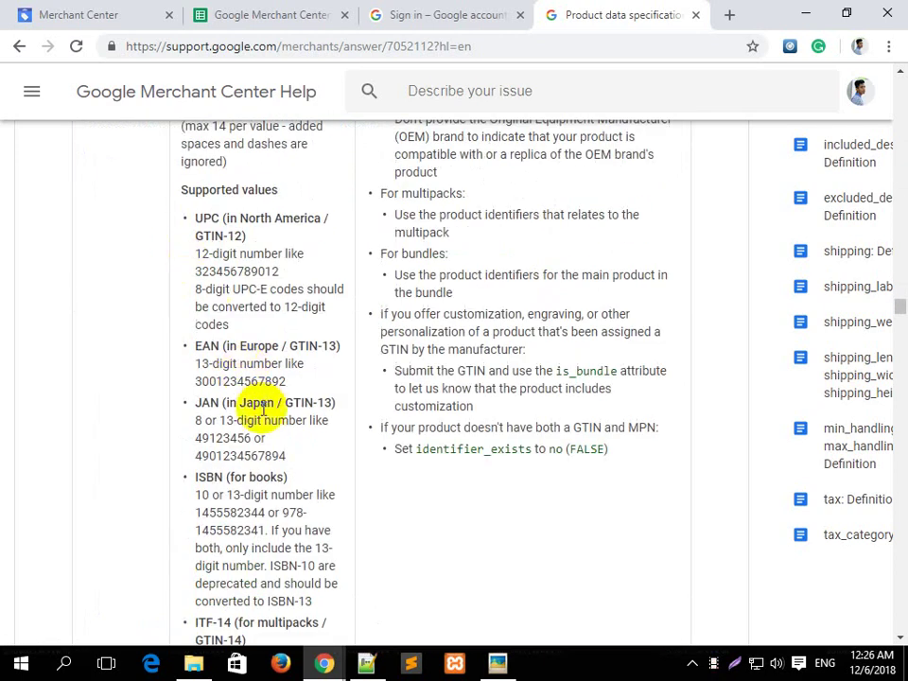
scroll(189, 461, down, 4)
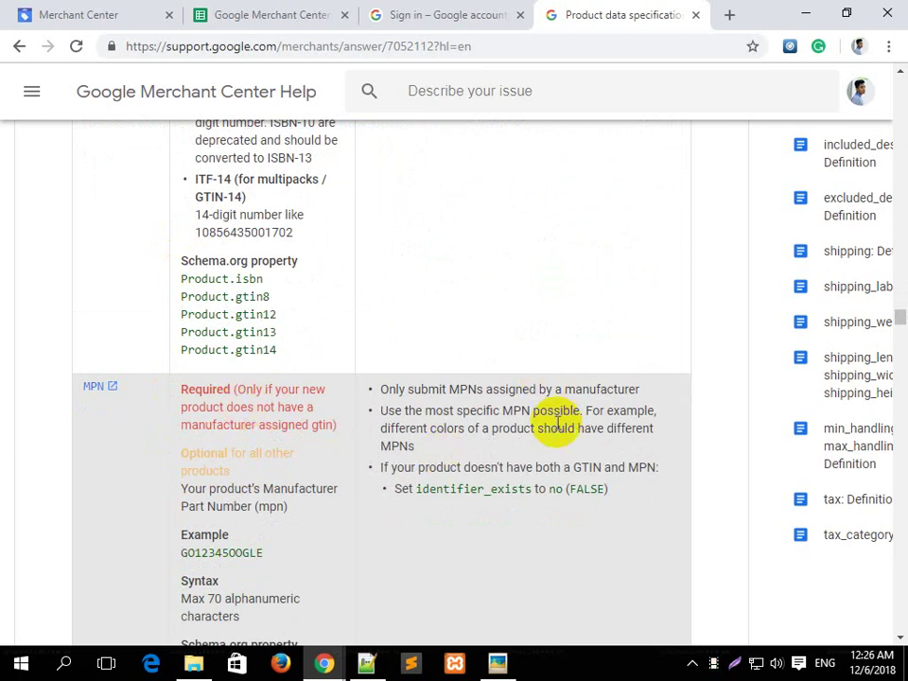
scroll(284, 416, down, 4)
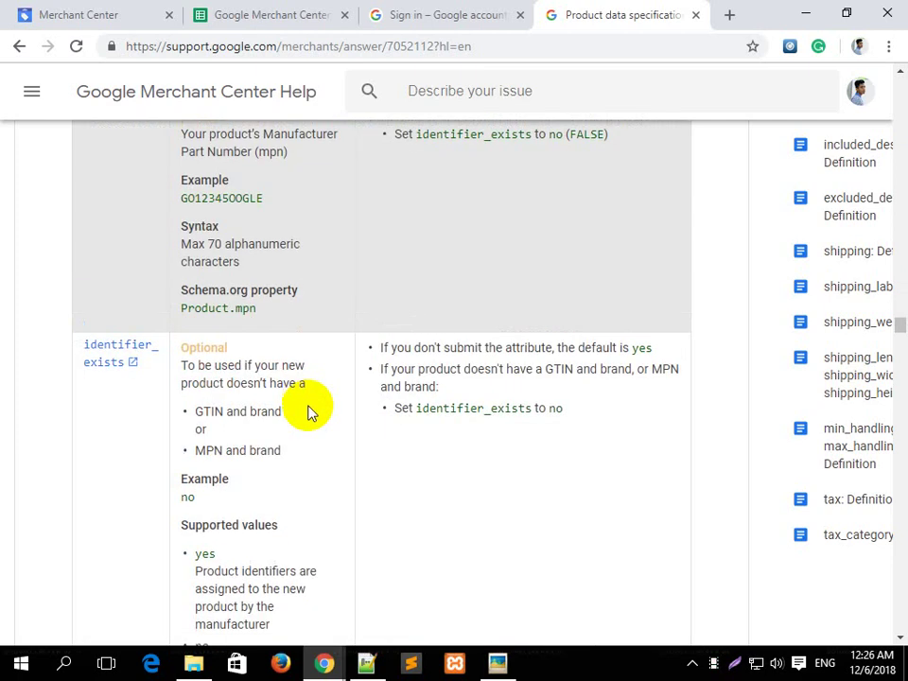
scroll(294, 357, down, 8)
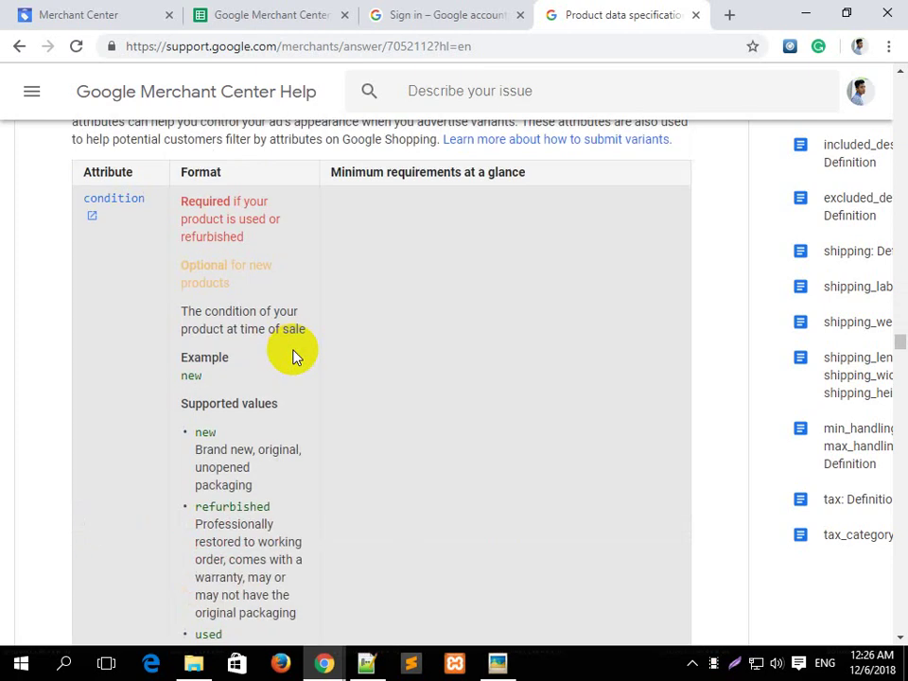
Sign in to Google Ads with the listed Google account
click(453, 13)
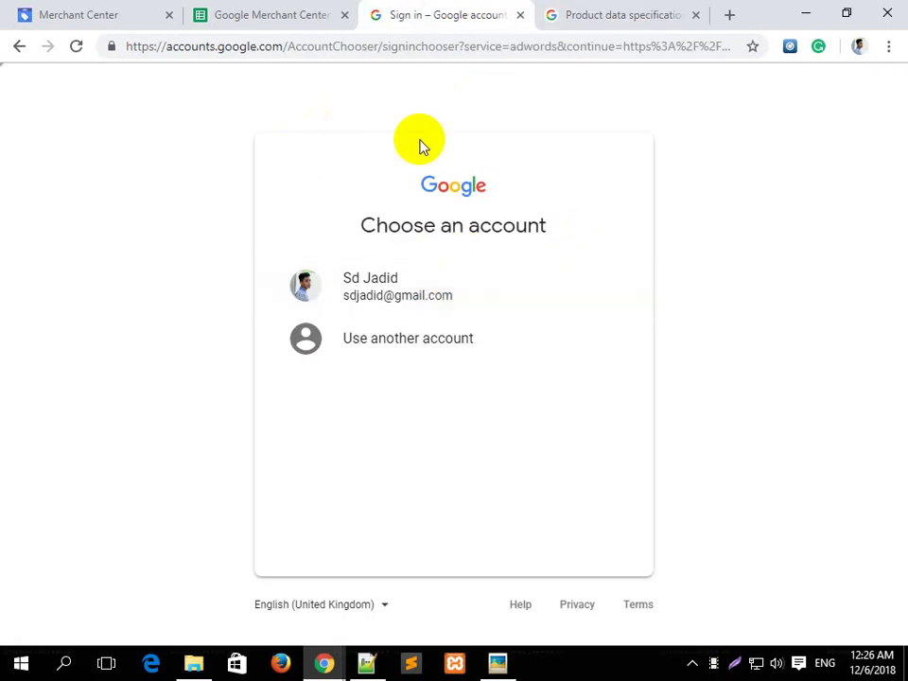
click(379, 284)
Return to the feed template sheet and go through the empty row 2 cells under id, title, description and link
click(296, 11)
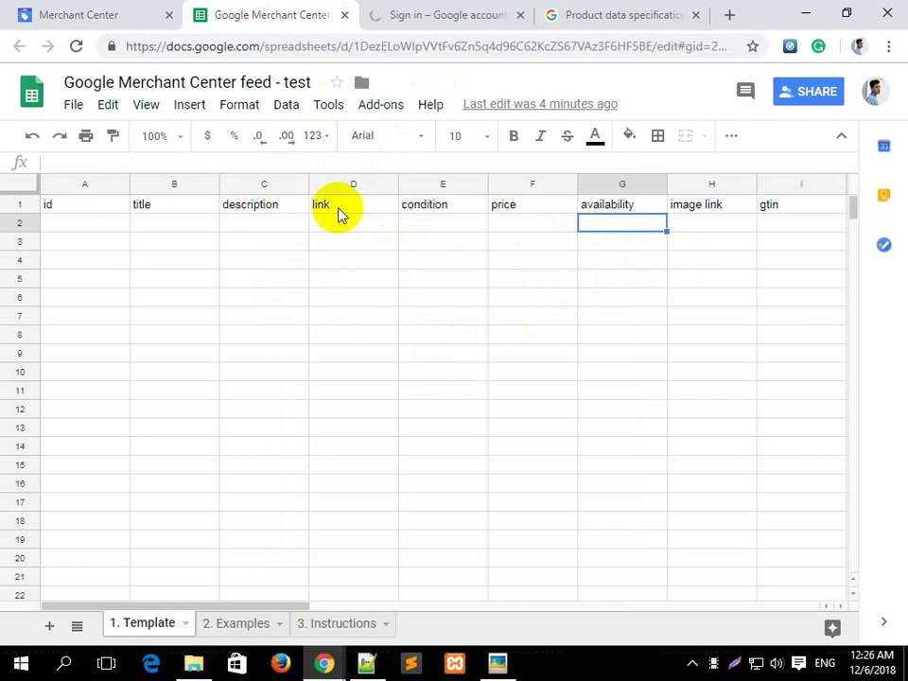
click(113, 225)
click(202, 230)
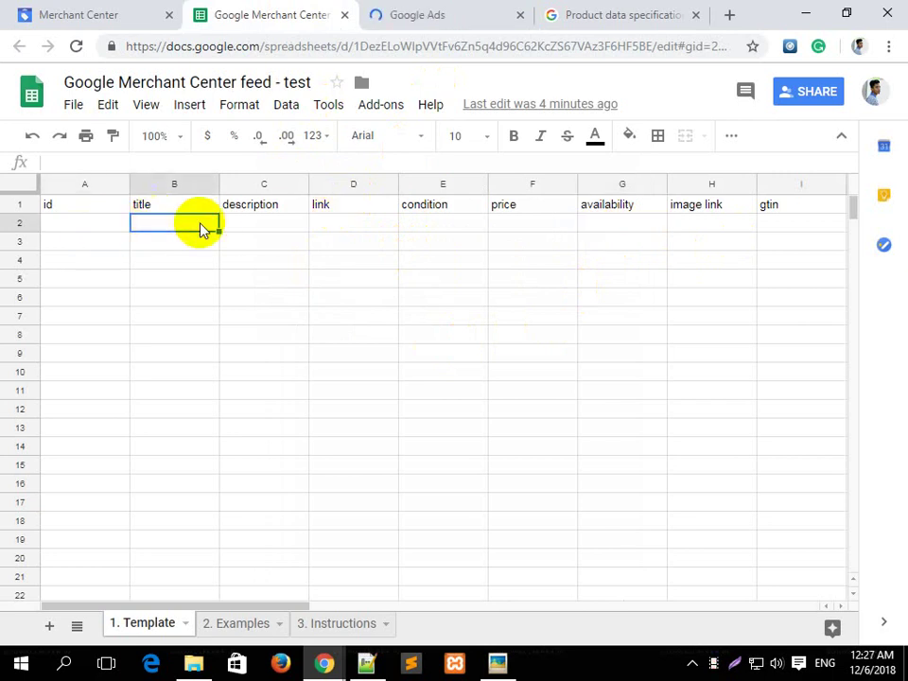
click(271, 227)
click(358, 226)
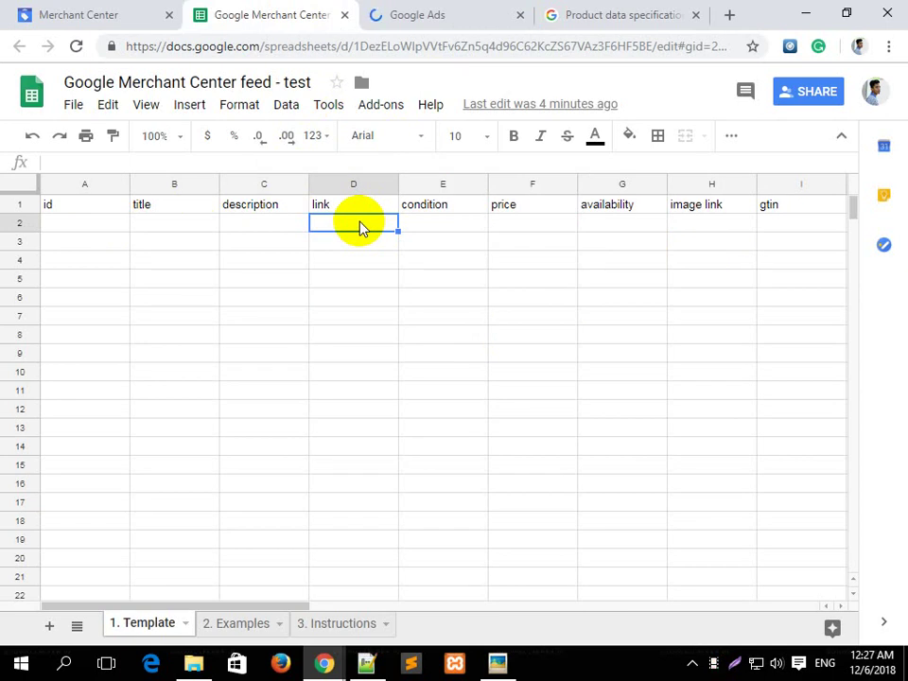
In Merchant Center, switch the merchant account to Vulcan Strength Equipment for CrossFit
click(152, 11)
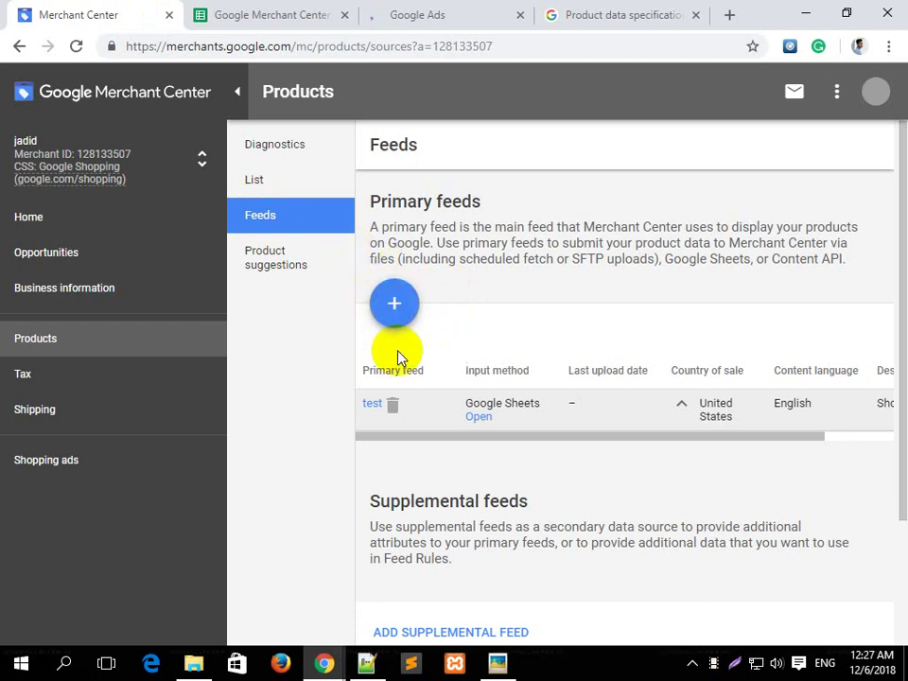
click(202, 163)
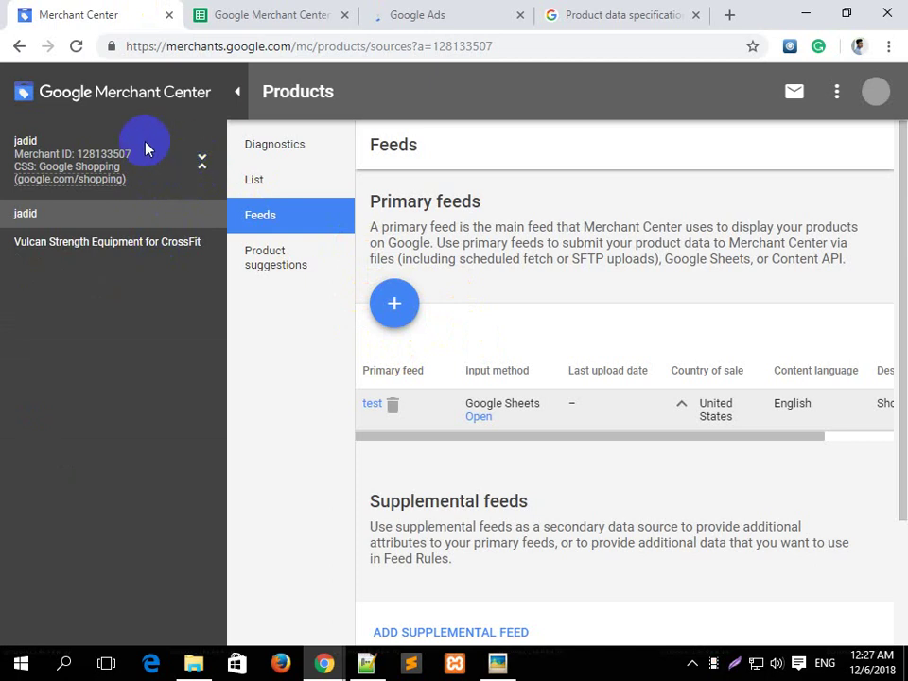
click(203, 164)
click(202, 165)
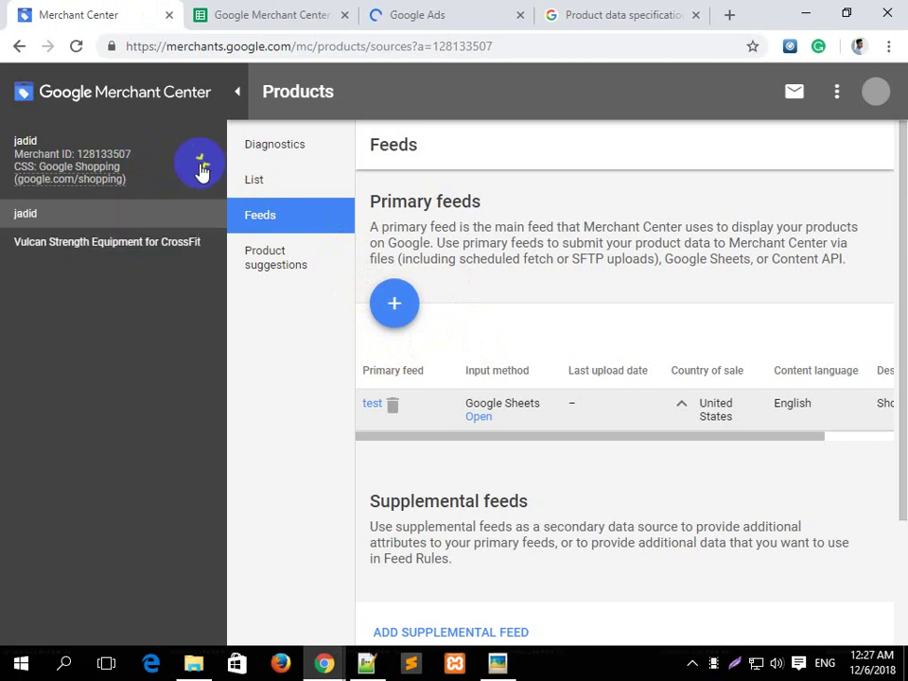
click(125, 242)
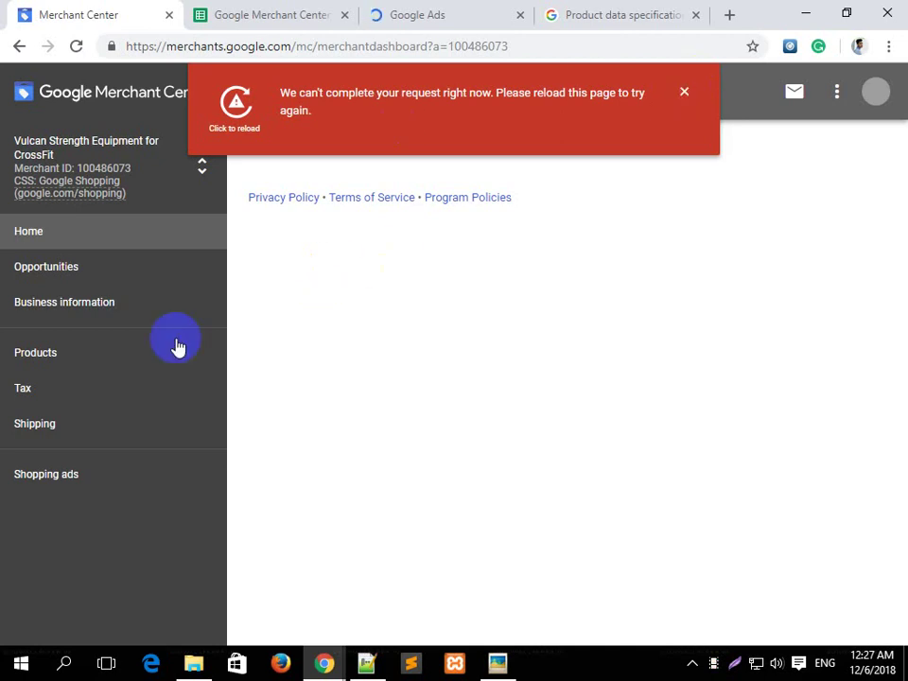
Open the account's product list and look through its columns across to Country and Language and its rows down to the paging controls
click(81, 356)
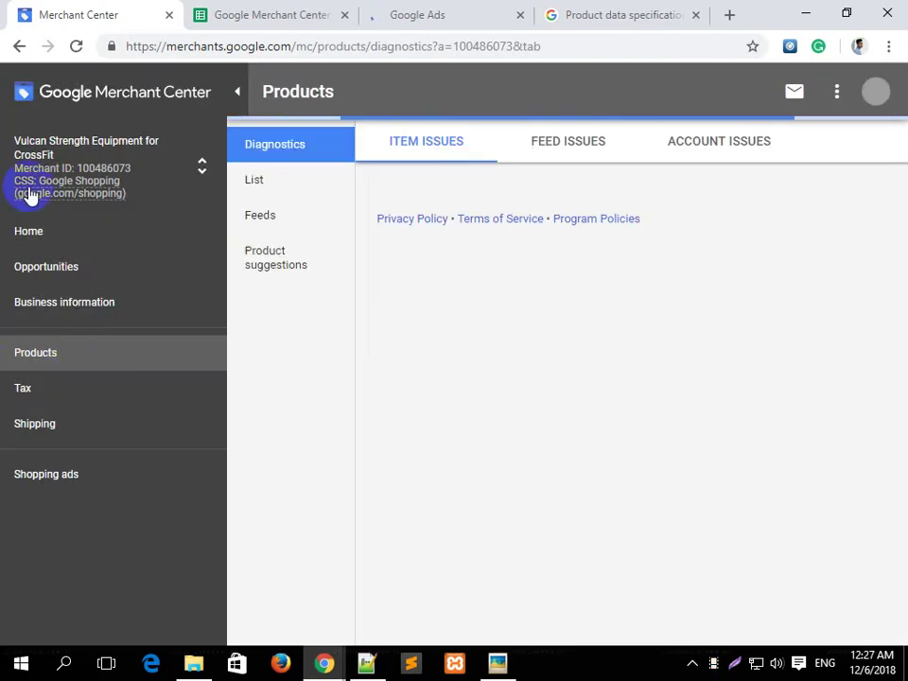
click(47, 365)
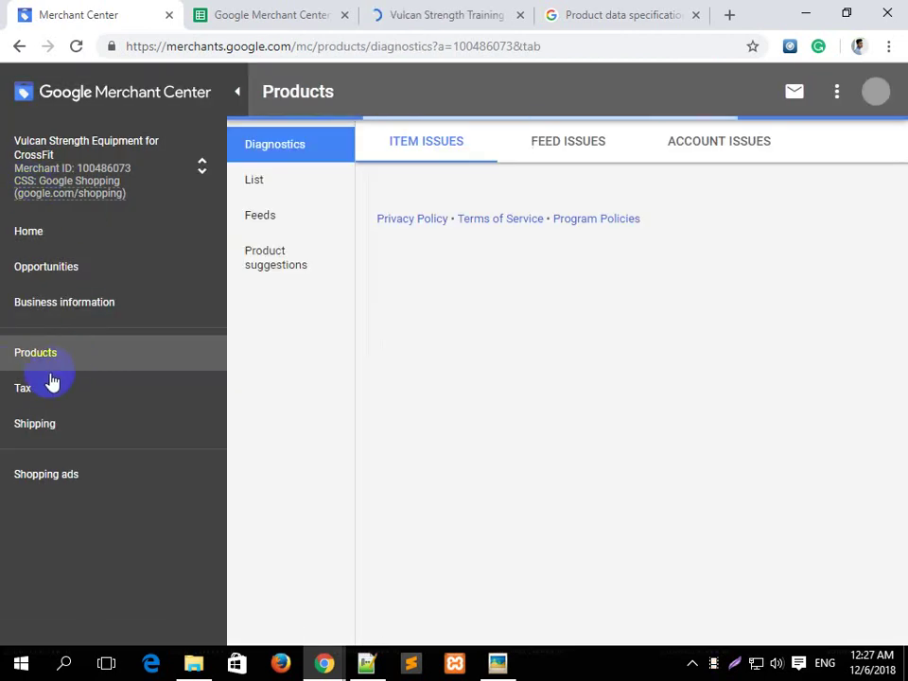
click(280, 181)
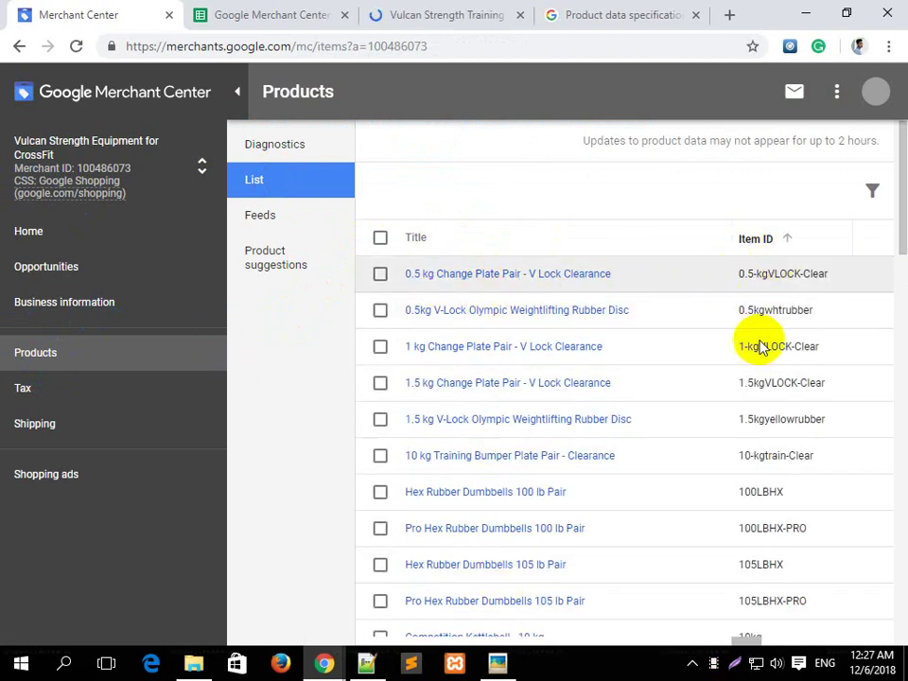
drag(749, 646, 888, 628)
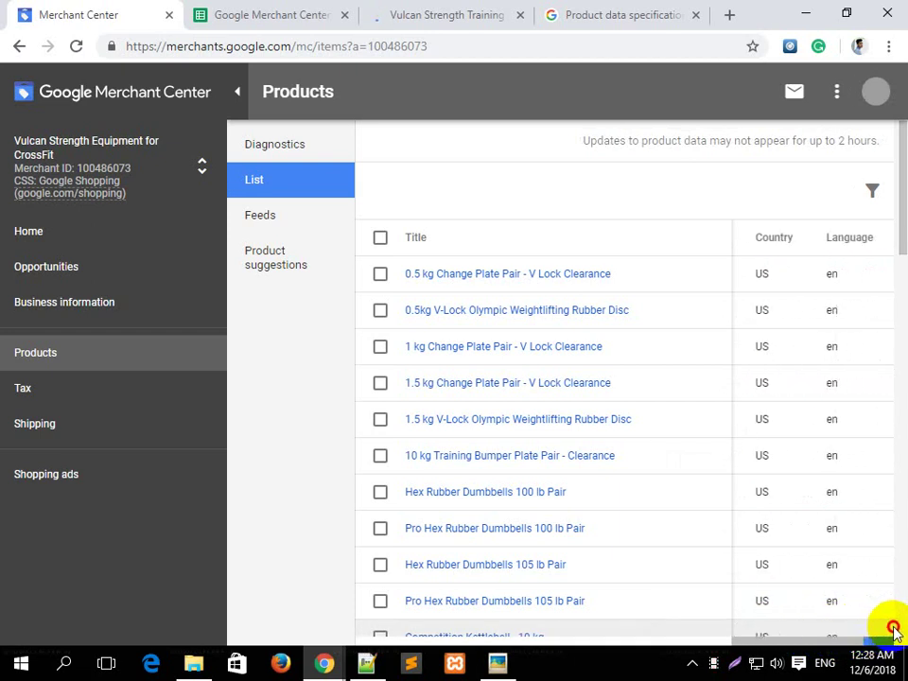
scroll(688, 426, down, 5)
scroll(685, 414, down, 12)
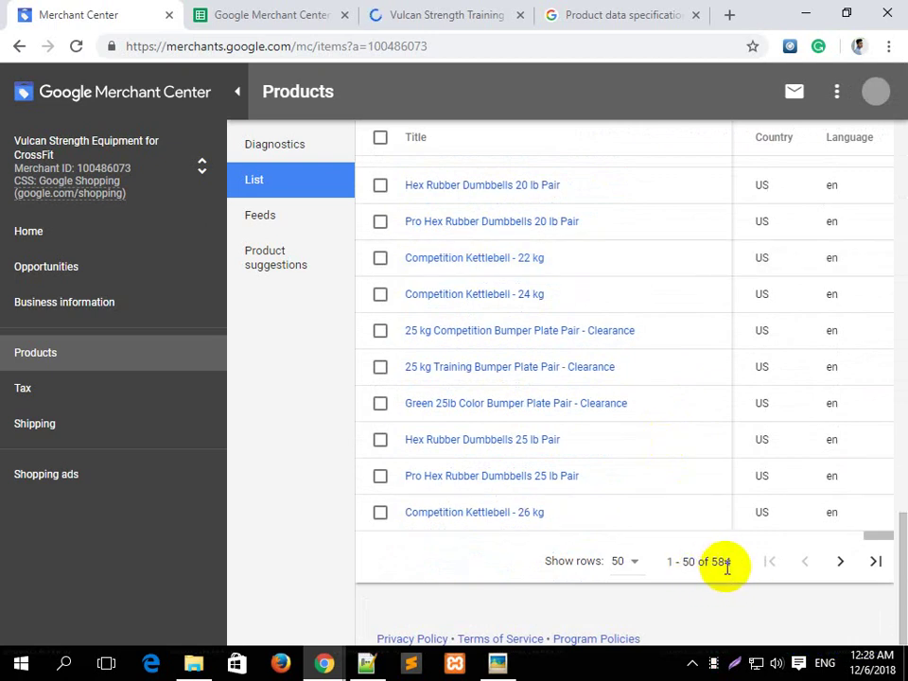
Look at the account's primary feeds and the item issues in its product diagnostics
scroll(586, 461, up, 10)
scroll(592, 463, up, 3)
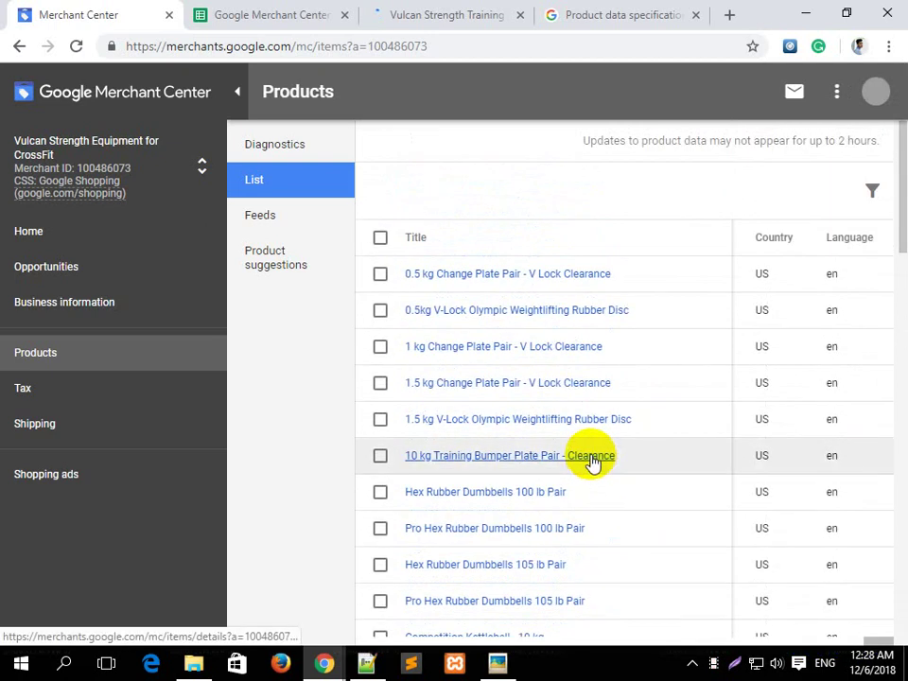
click(271, 221)
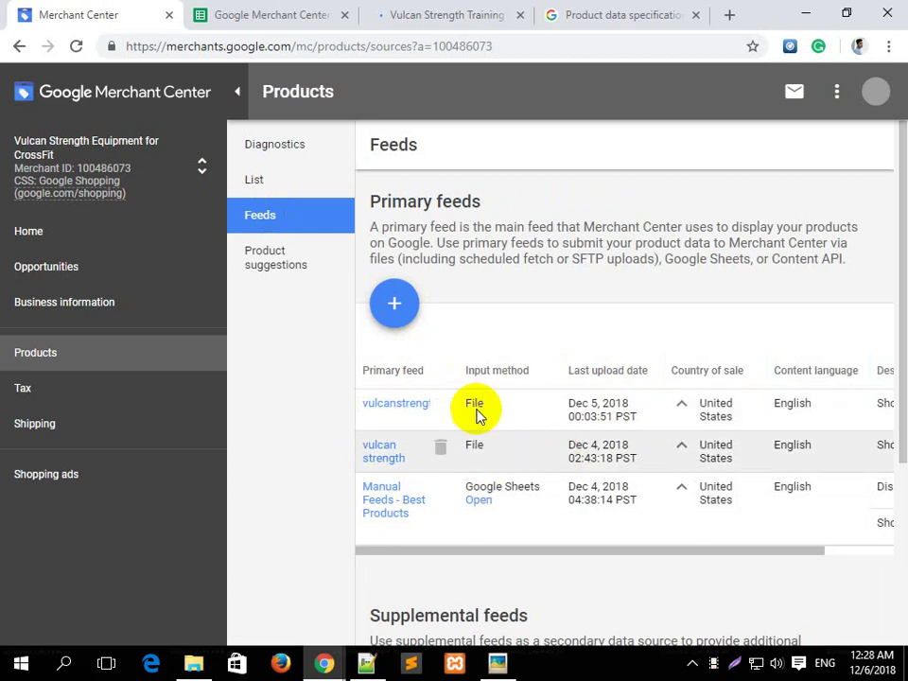
click(282, 146)
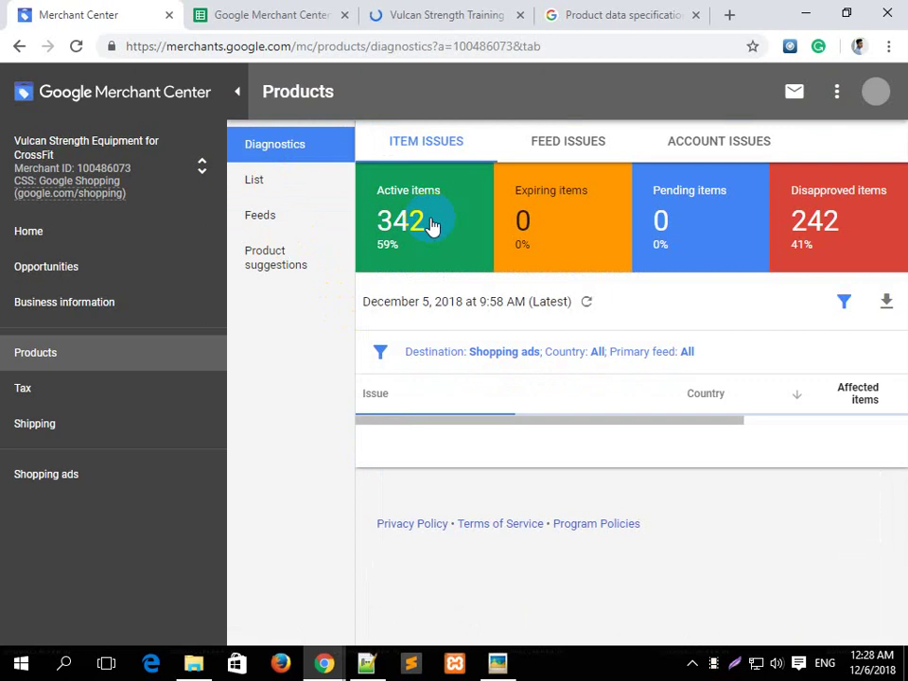
mouse_move(430, 225)
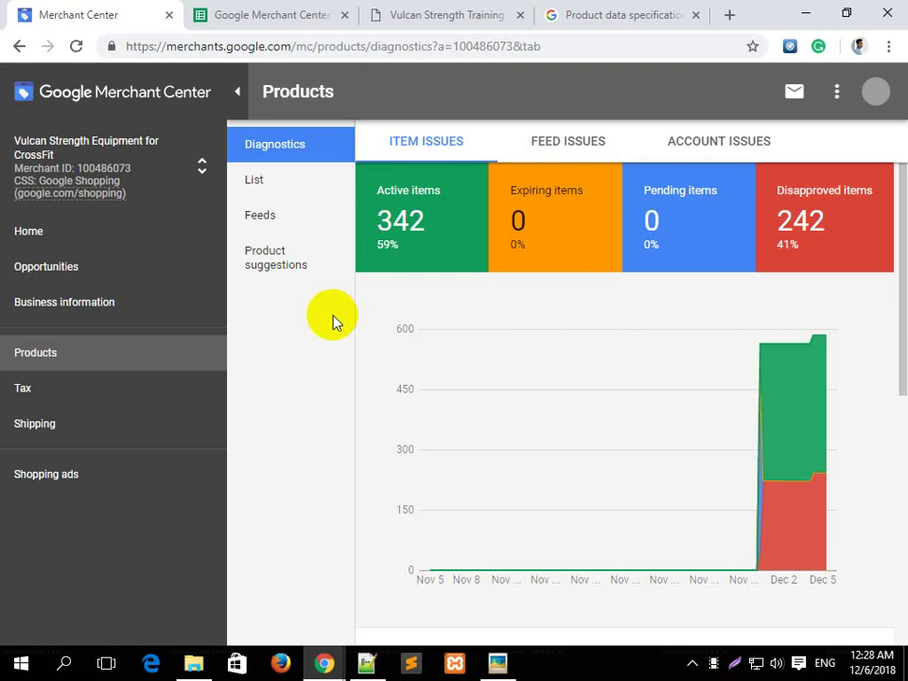
Switch to Google Ads and dismiss all pending notifications
click(416, 13)
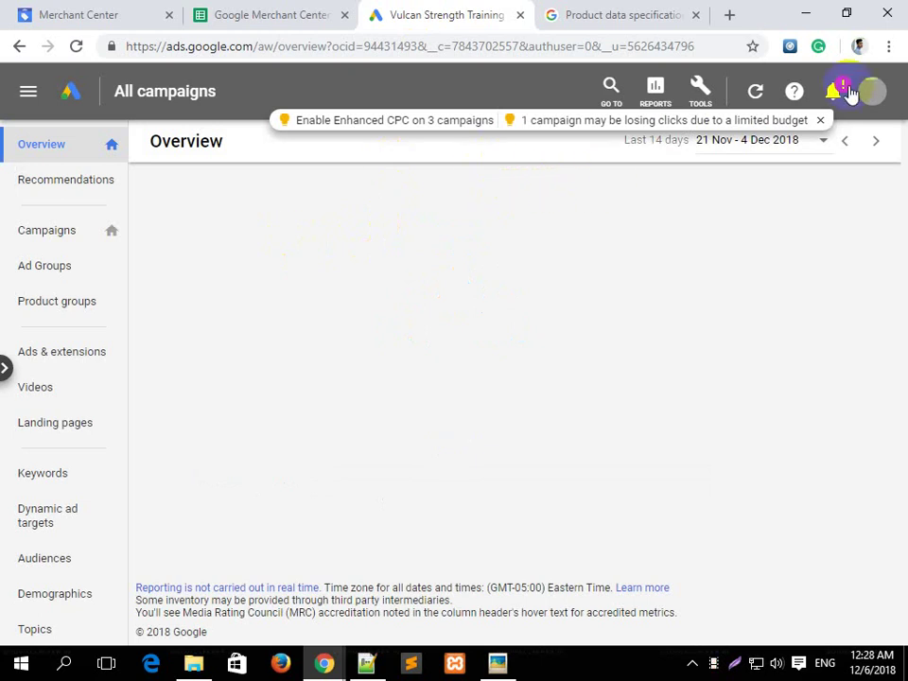
click(833, 90)
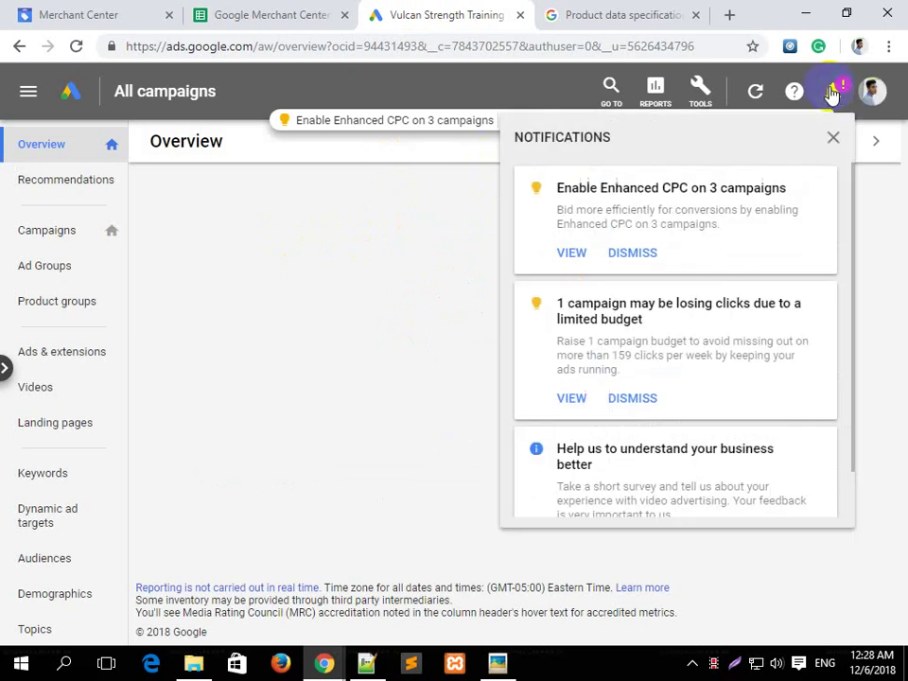
click(641, 255)
click(652, 284)
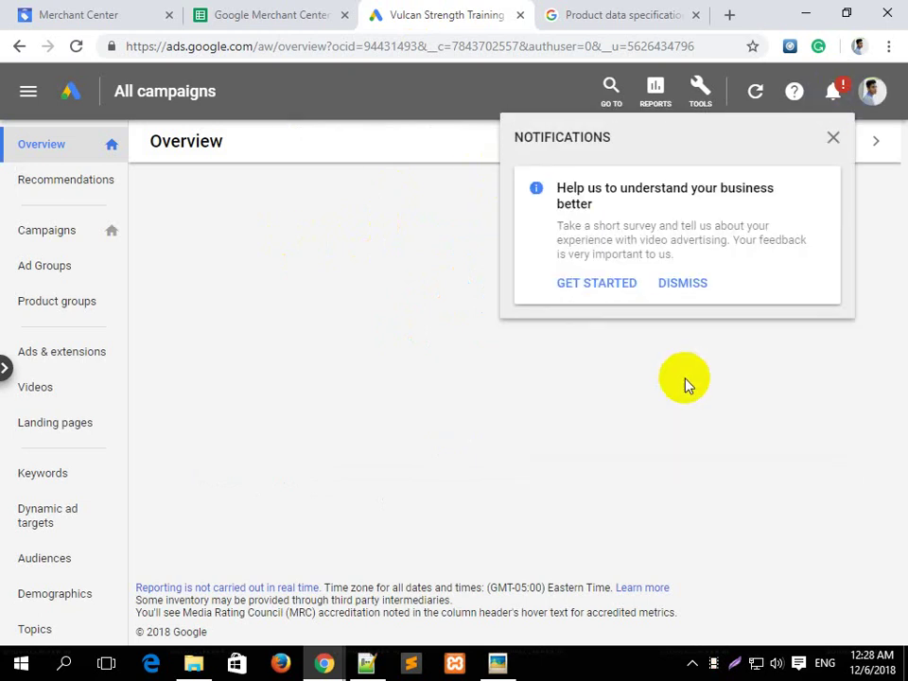
click(685, 285)
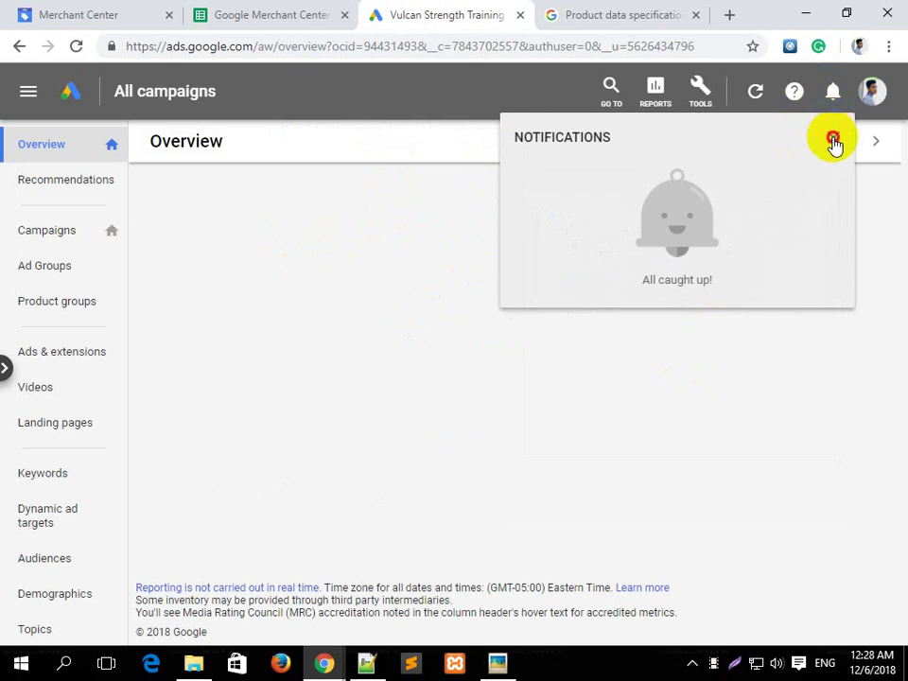
click(834, 140)
Check which Google Ads accounts the login can access and review the Google Ads links on Merchant Center's Account linking page
click(872, 92)
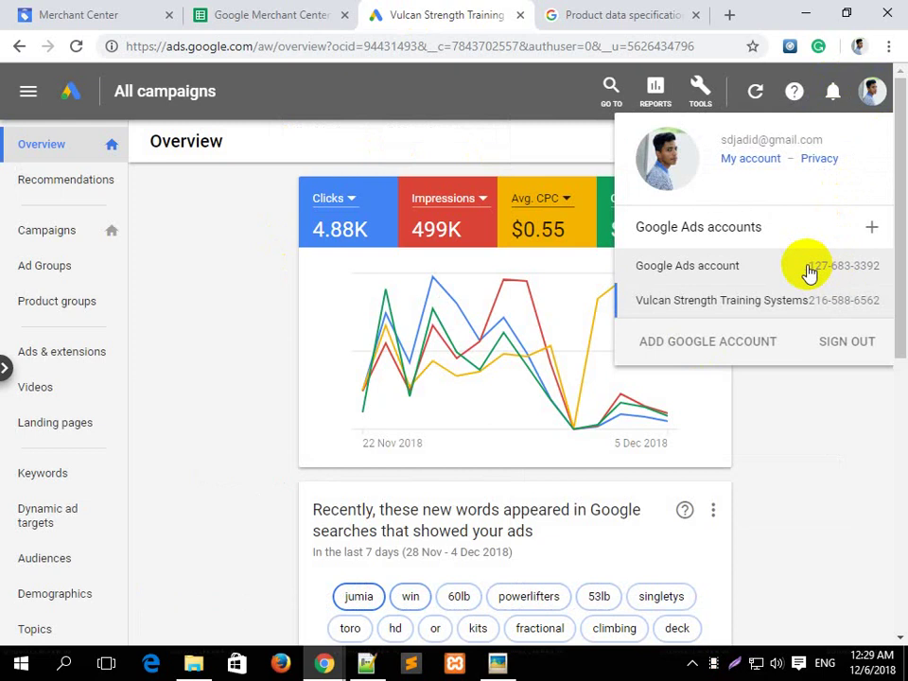
click(871, 90)
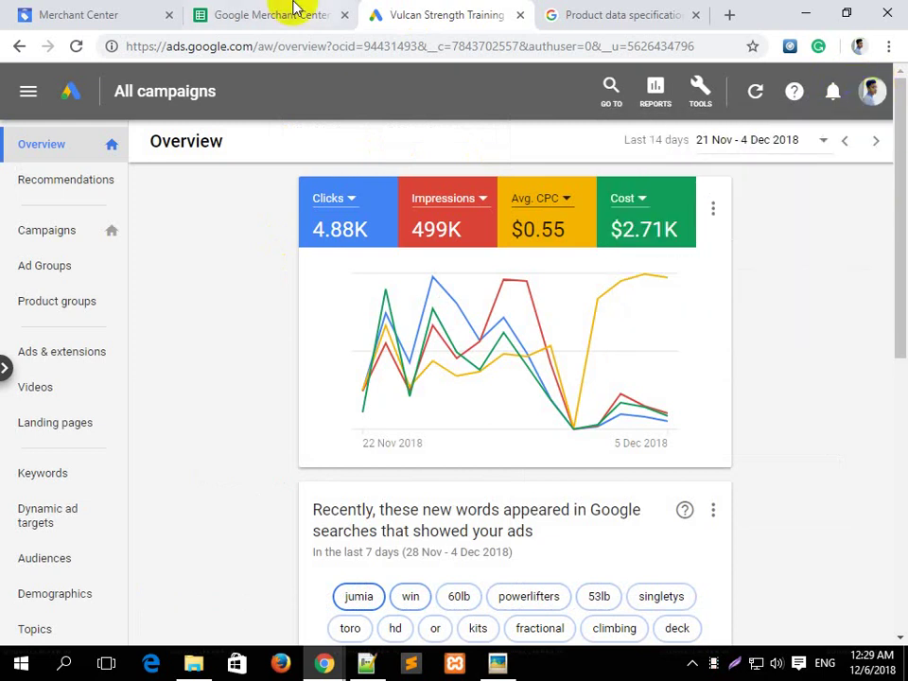
click(137, 11)
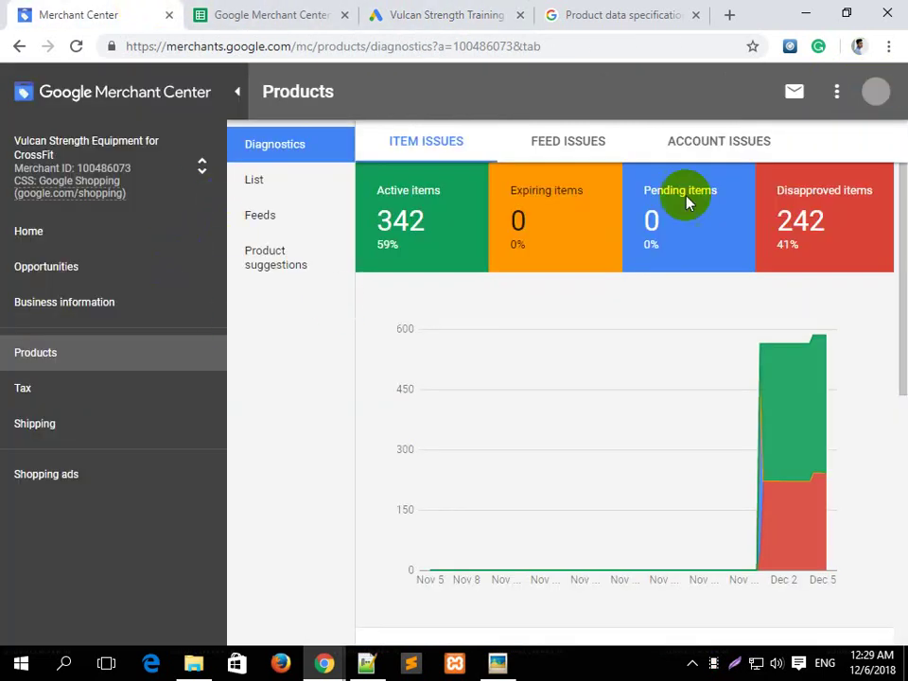
click(836, 95)
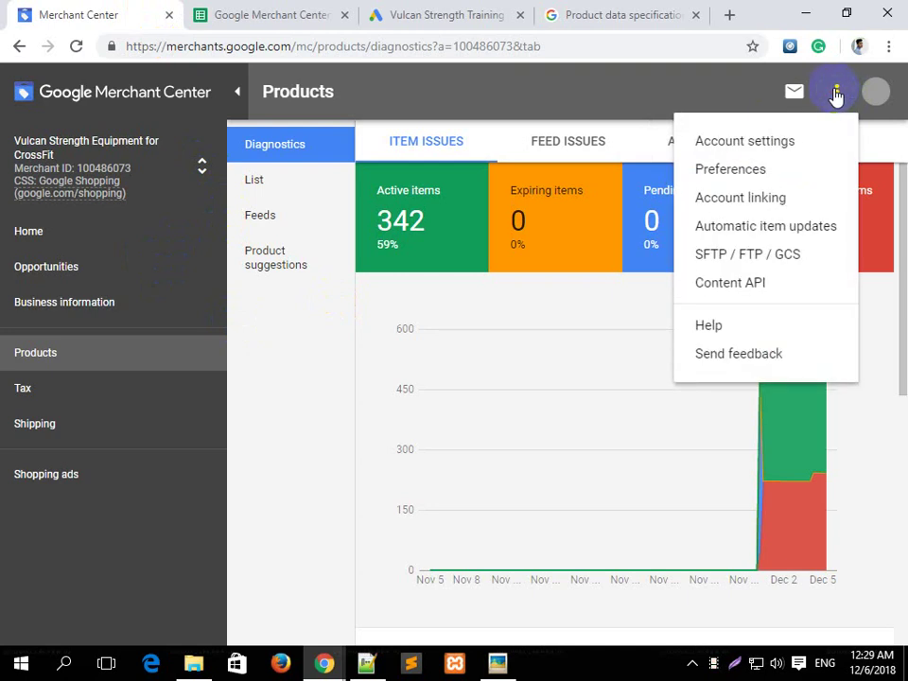
click(781, 206)
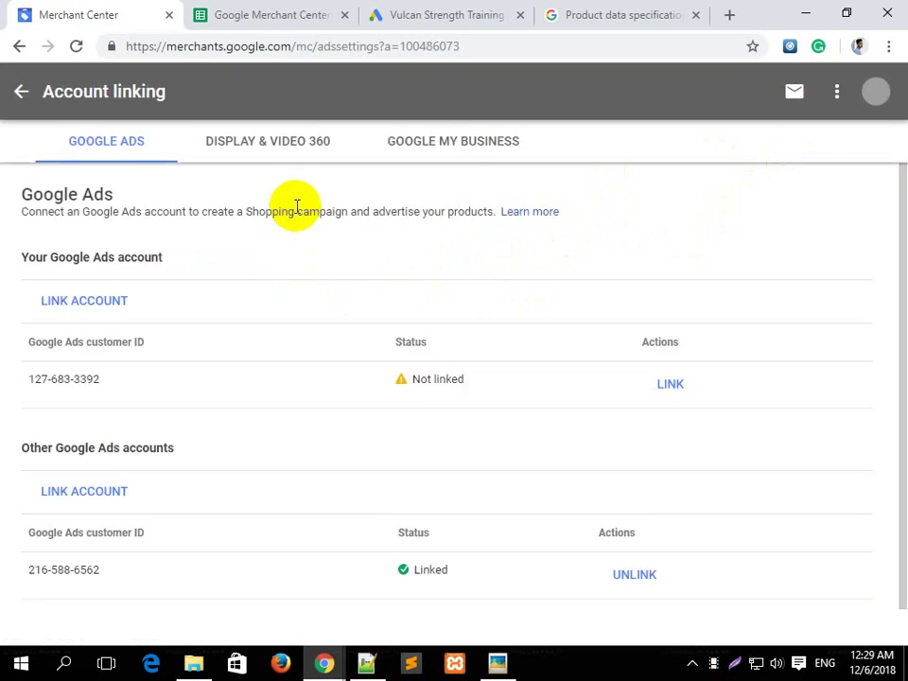
scroll(265, 360, down, 1)
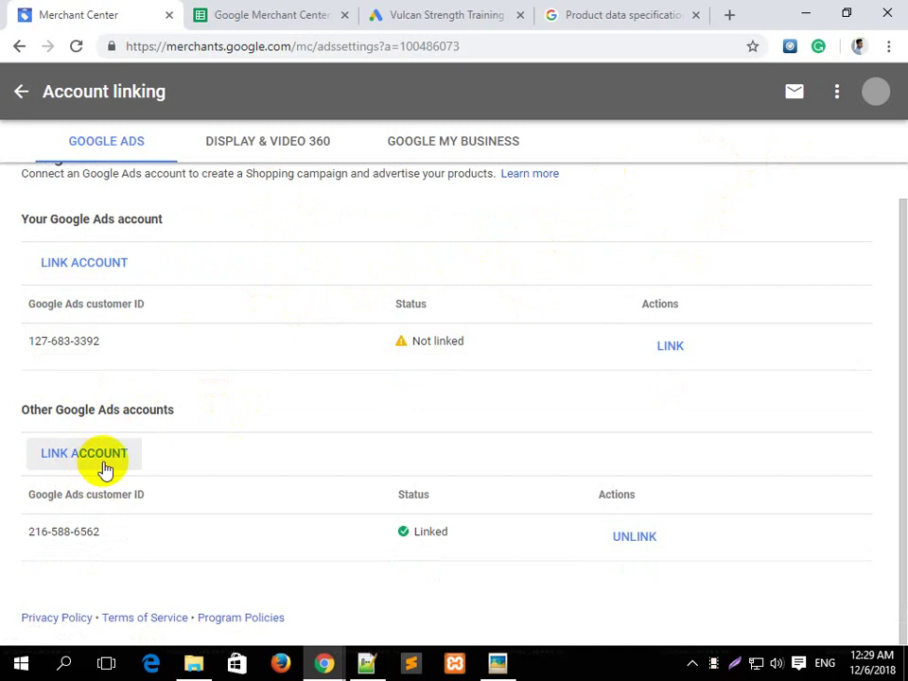
click(21, 91)
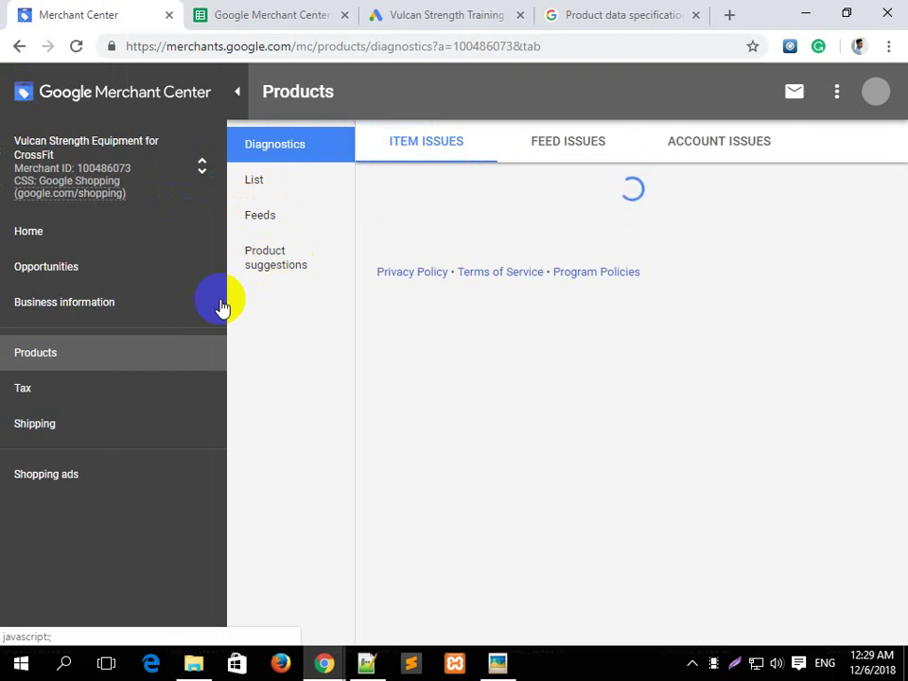
Return to Google Ads, look through the account overview and open the list of all campaigns
click(484, 5)
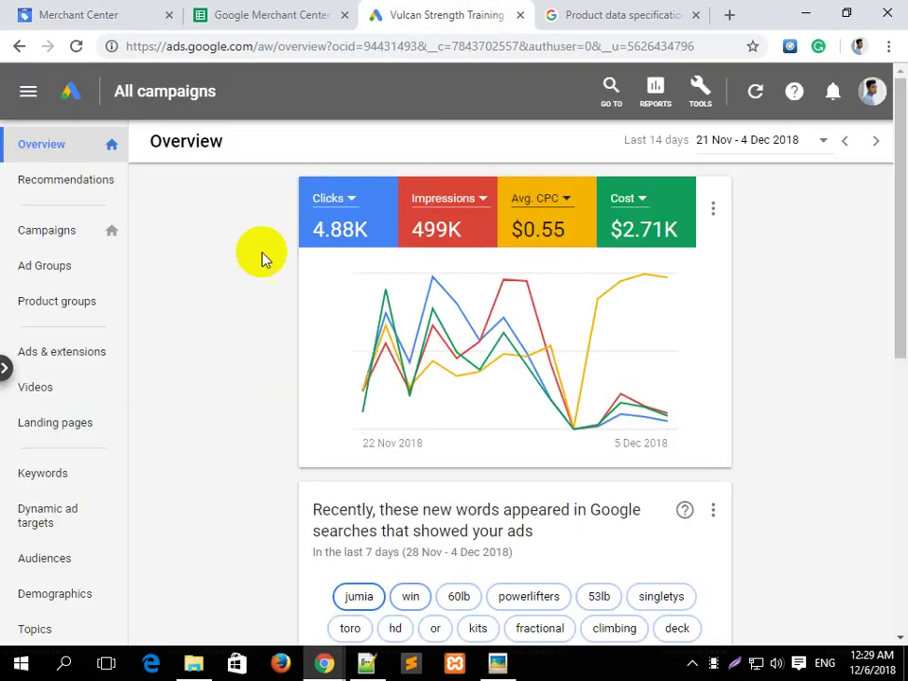
scroll(339, 300, down, 3)
scroll(337, 297, down, 5)
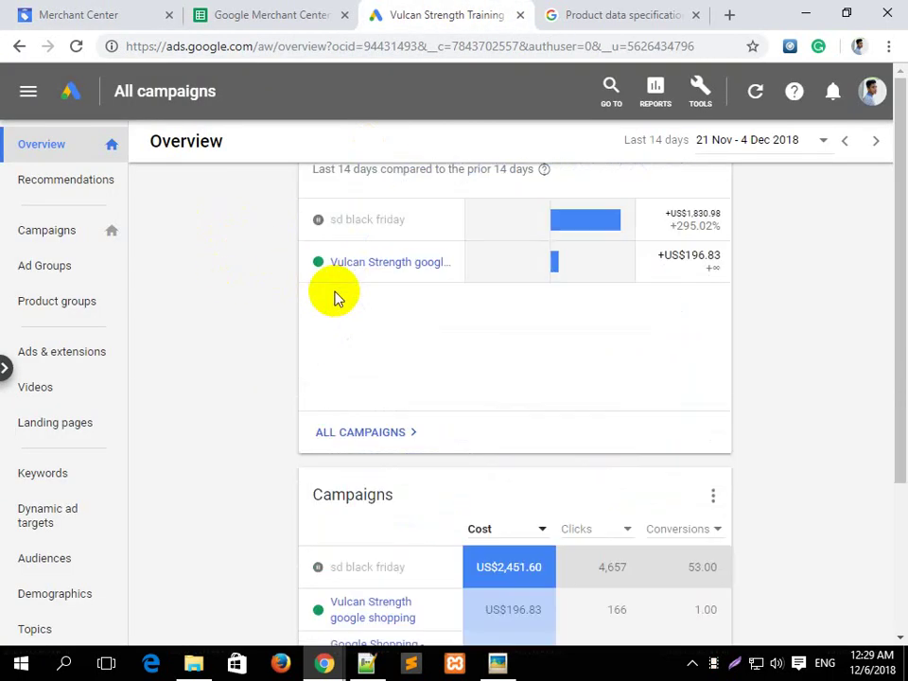
click(102, 241)
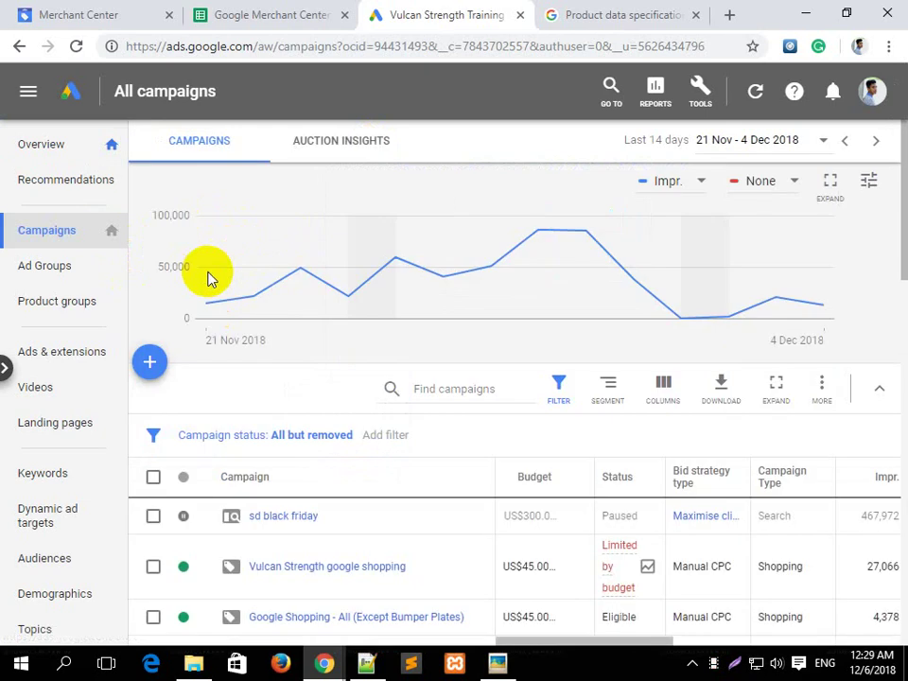
Start creating a new campaign from the campaigns list
click(163, 371)
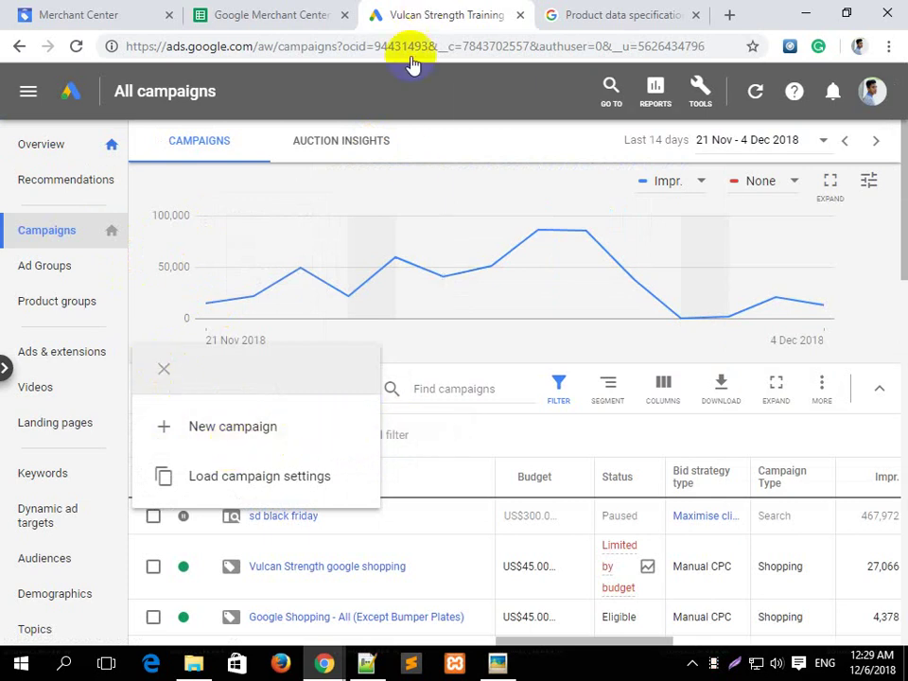
click(236, 431)
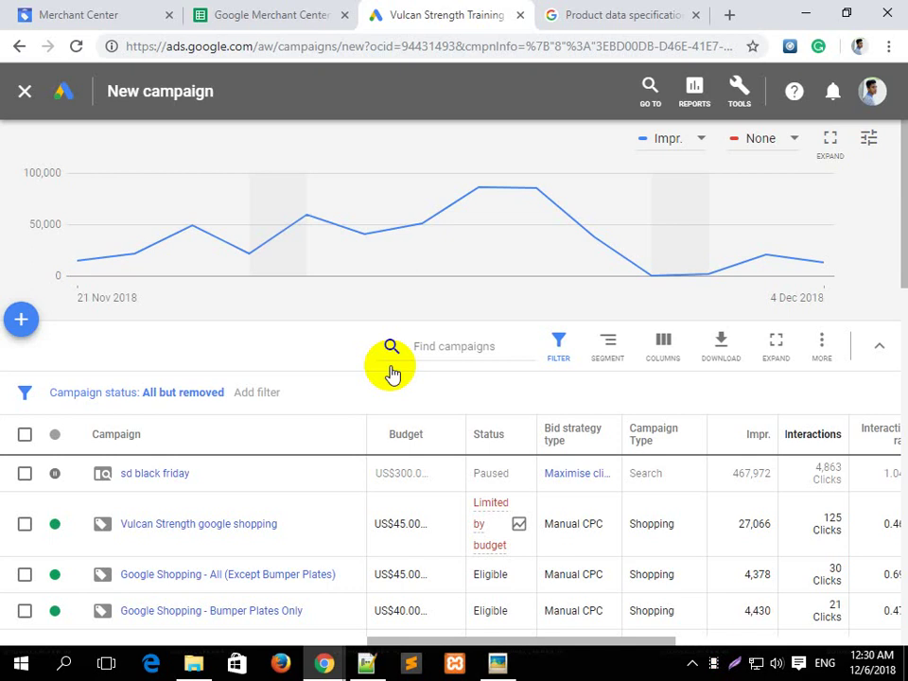
click(21, 321)
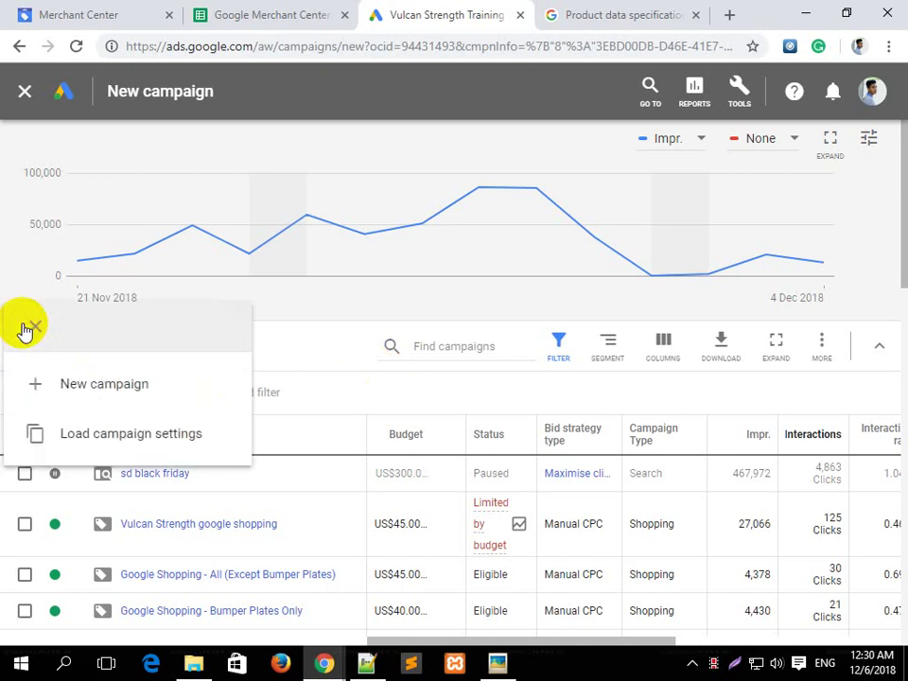
click(122, 402)
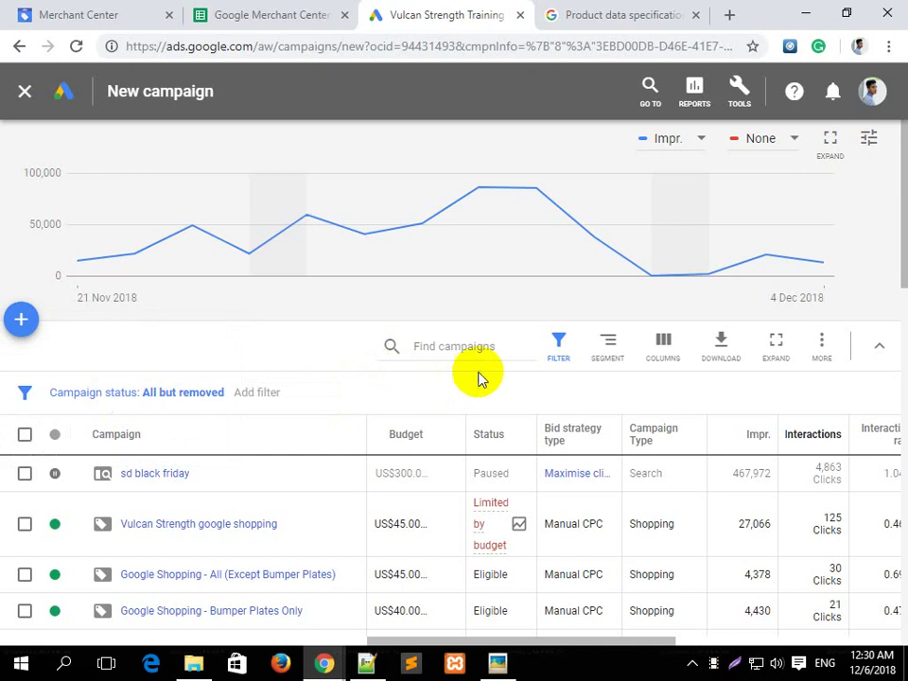
scroll(485, 377, down, 2)
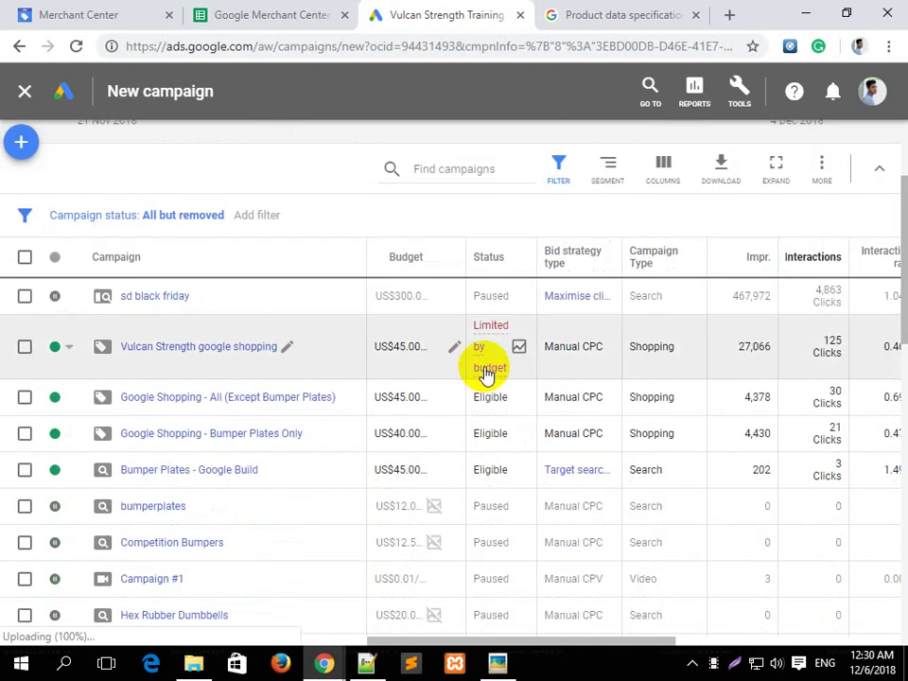
mouse_move(485, 376)
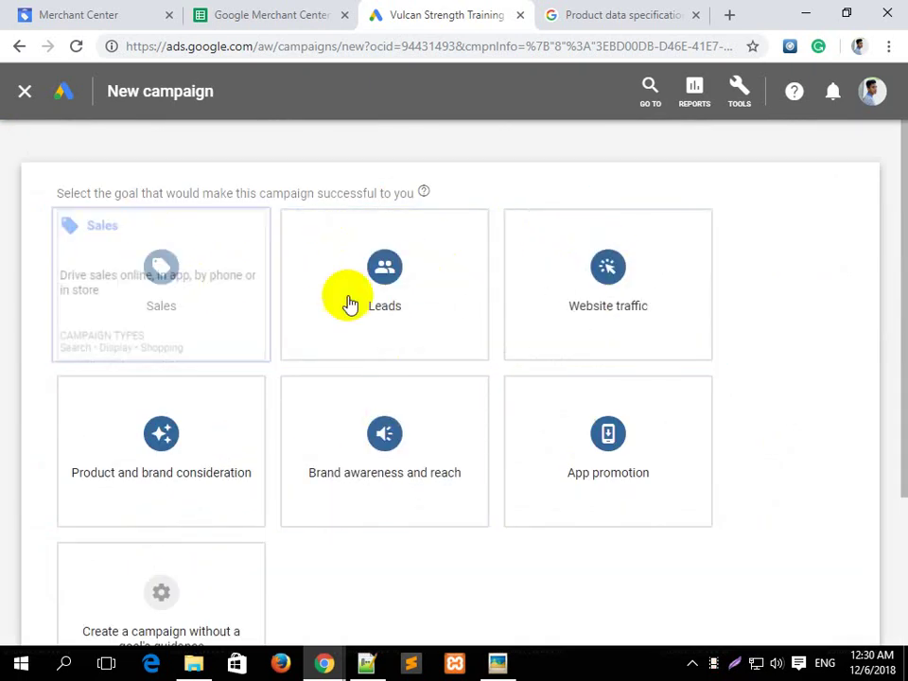
Choose Sales as the campaign goal and Shopping as the campaign type
scroll(770, 378, down, 2)
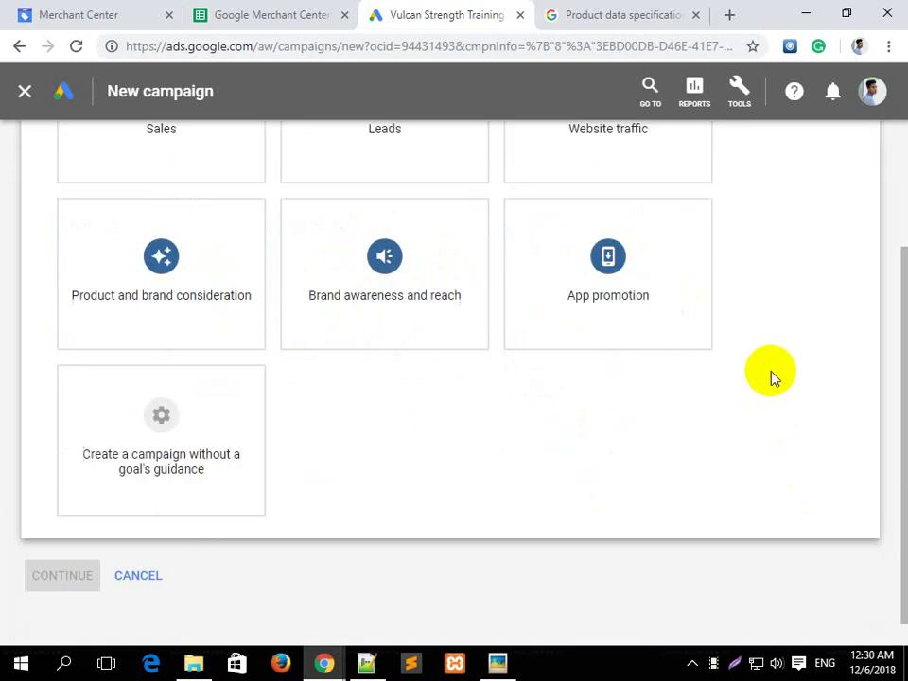
scroll(771, 378, up, 3)
click(209, 278)
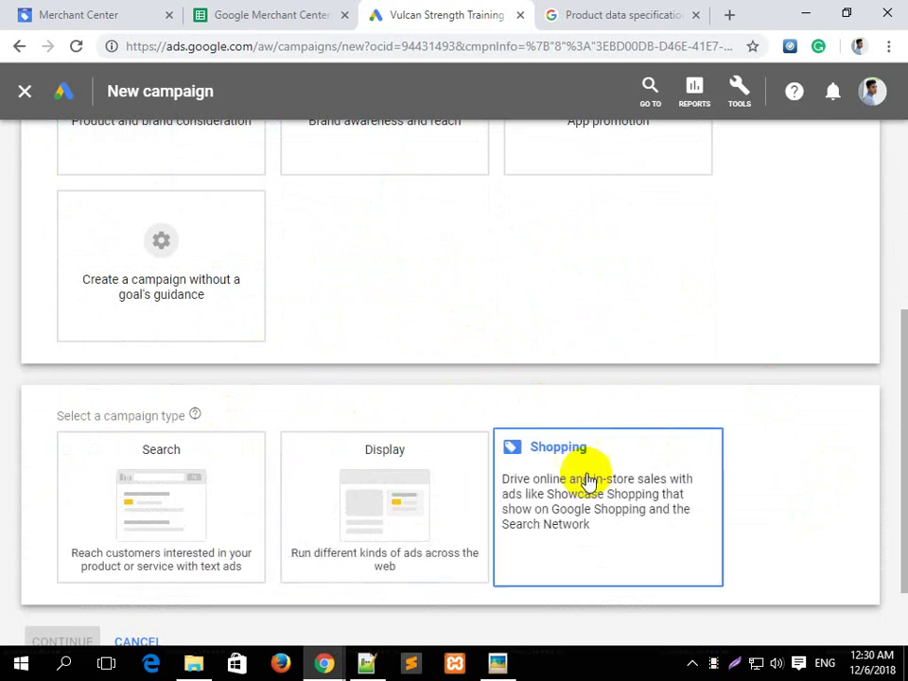
scroll(644, 450, down, 1)
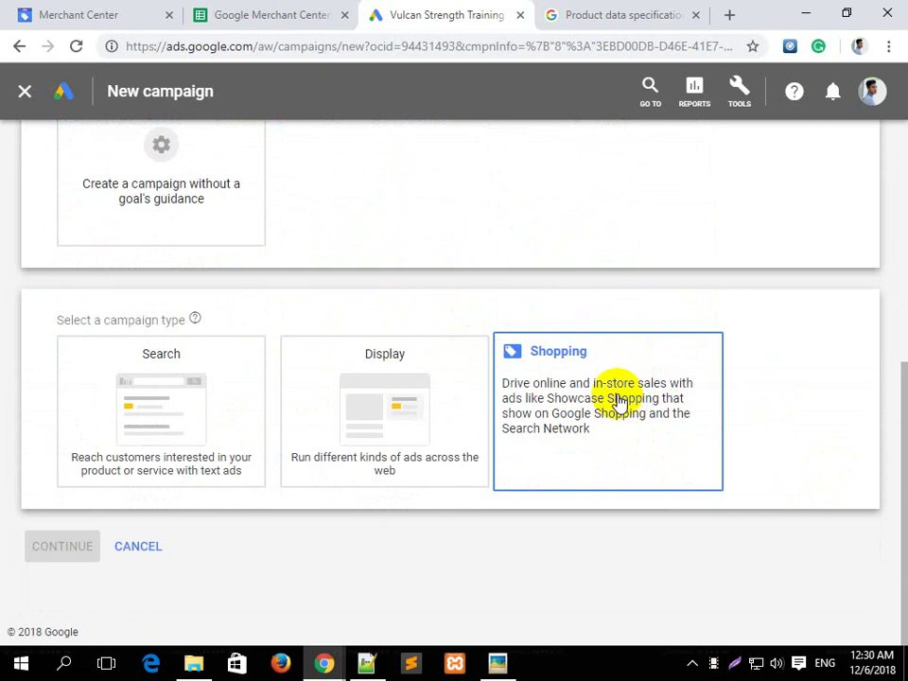
click(619, 401)
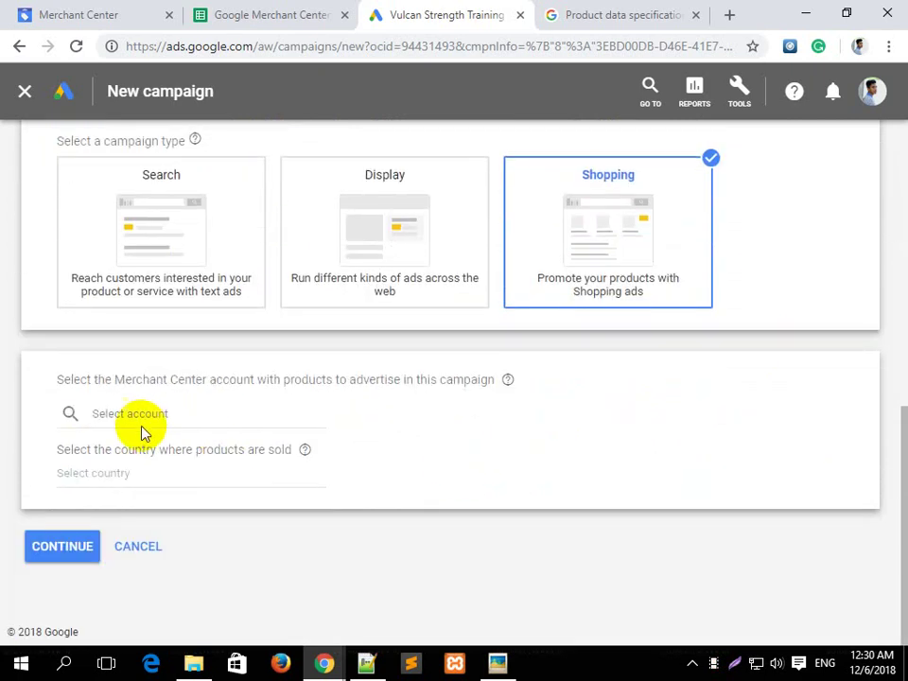
Look at the Merchant Center accounts offered for the Shopping campaign without choosing one, and review the campaign type and goal choices
click(154, 417)
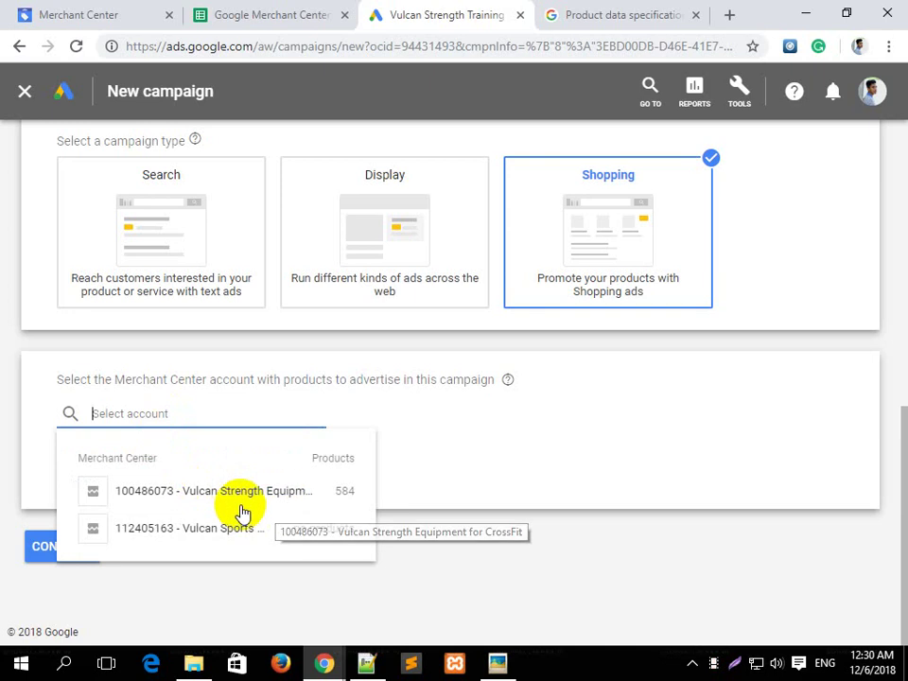
click(562, 436)
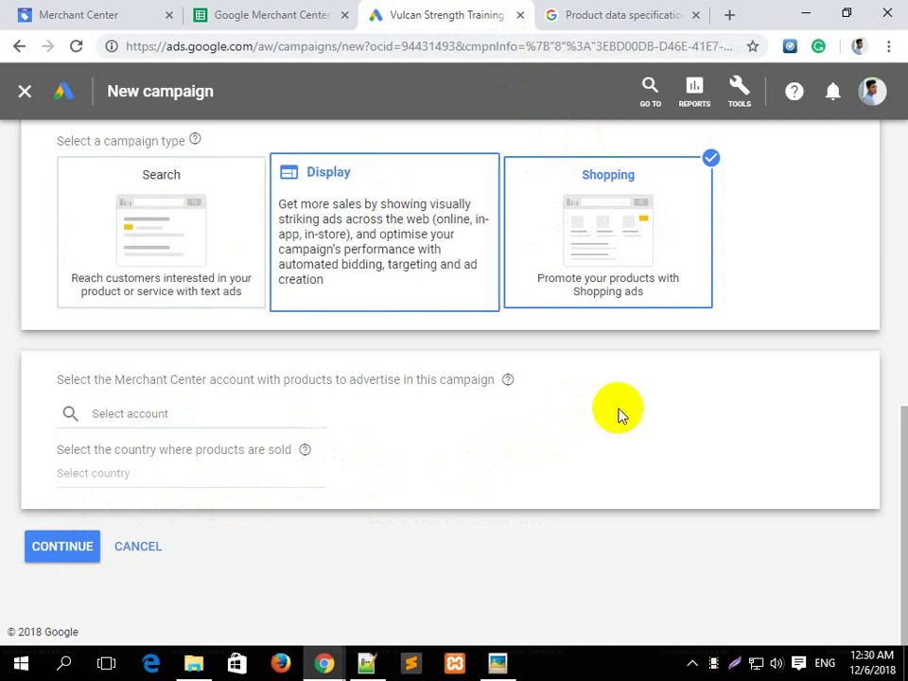
scroll(624, 416, up, 3)
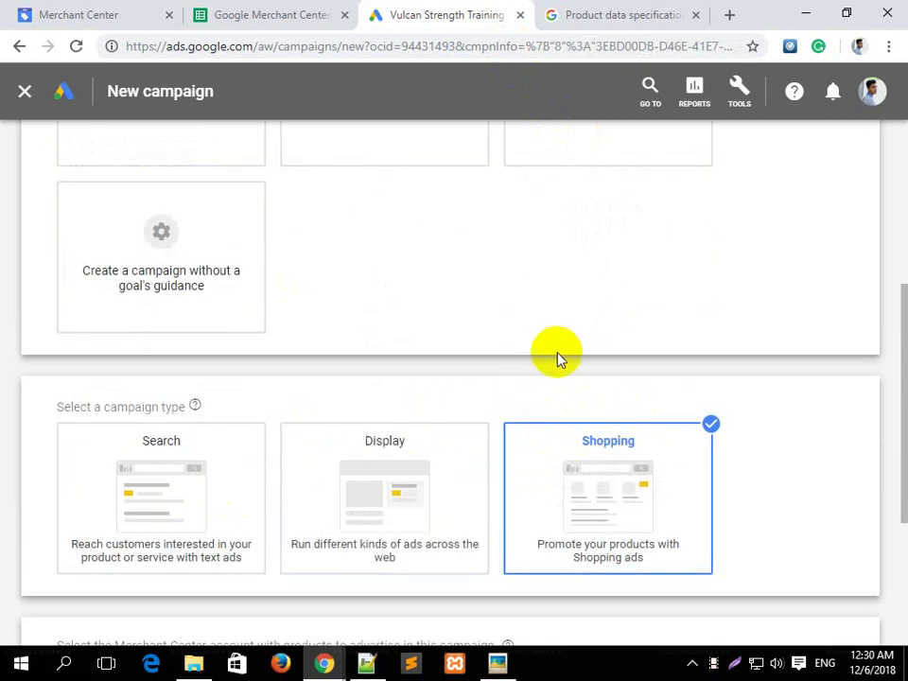
scroll(558, 357, up, 3)
scroll(539, 510, up, 1)
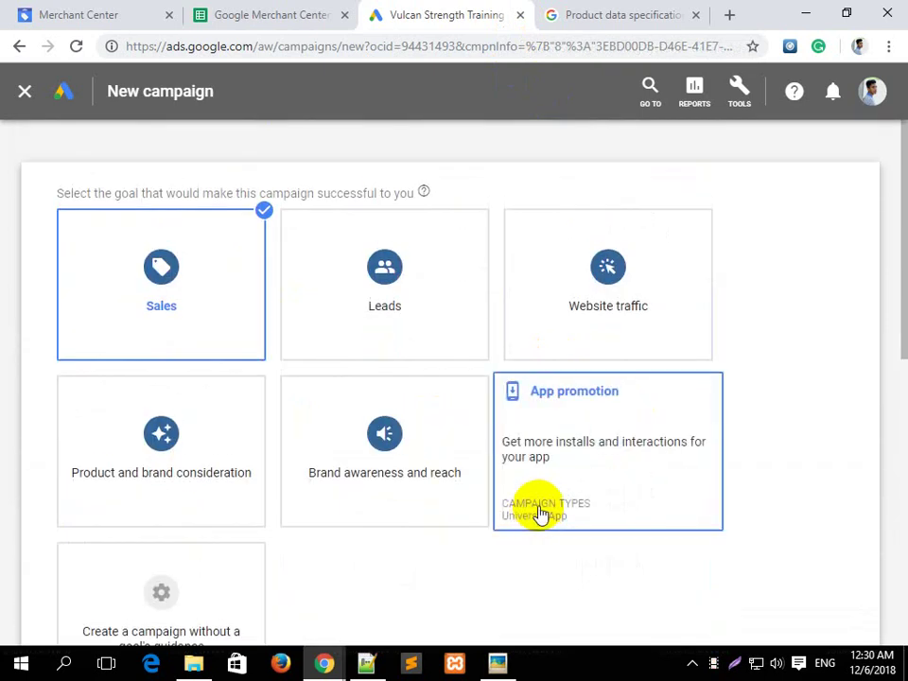
Close the Google Ads and product data specification pages and select the first empty id cell in the feed template
click(520, 16)
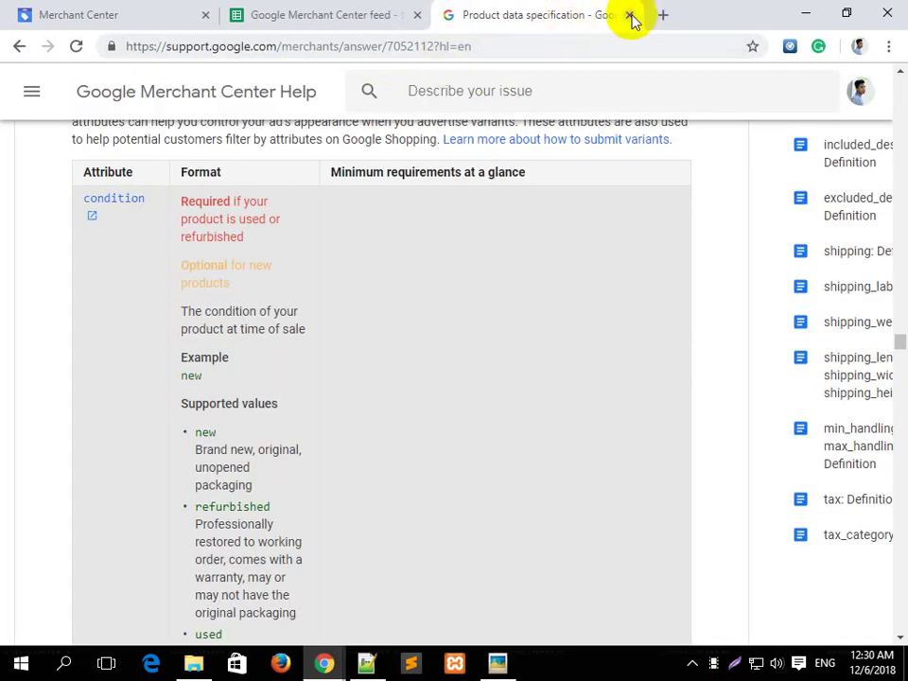
click(629, 15)
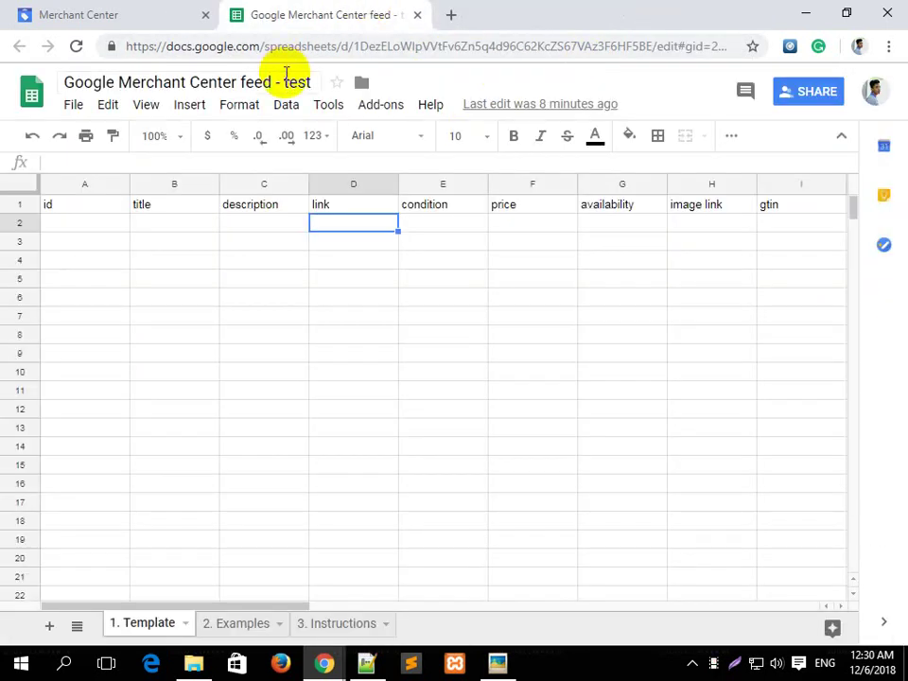
click(116, 226)
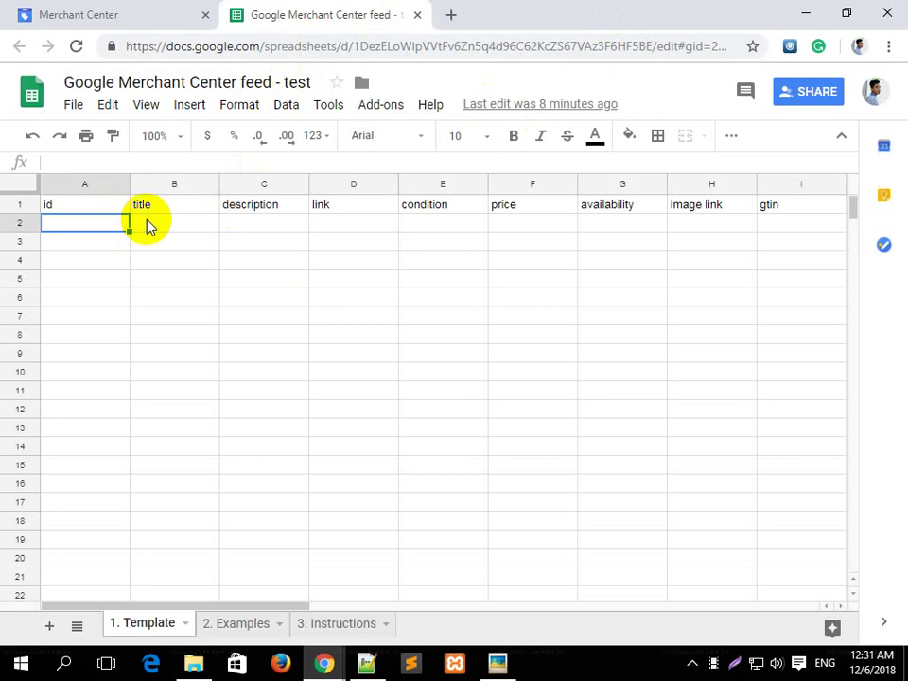
Go through the feed template's empty first product row, checking the id, title, description, link, condition and price columns
click(146, 224)
click(268, 232)
click(336, 223)
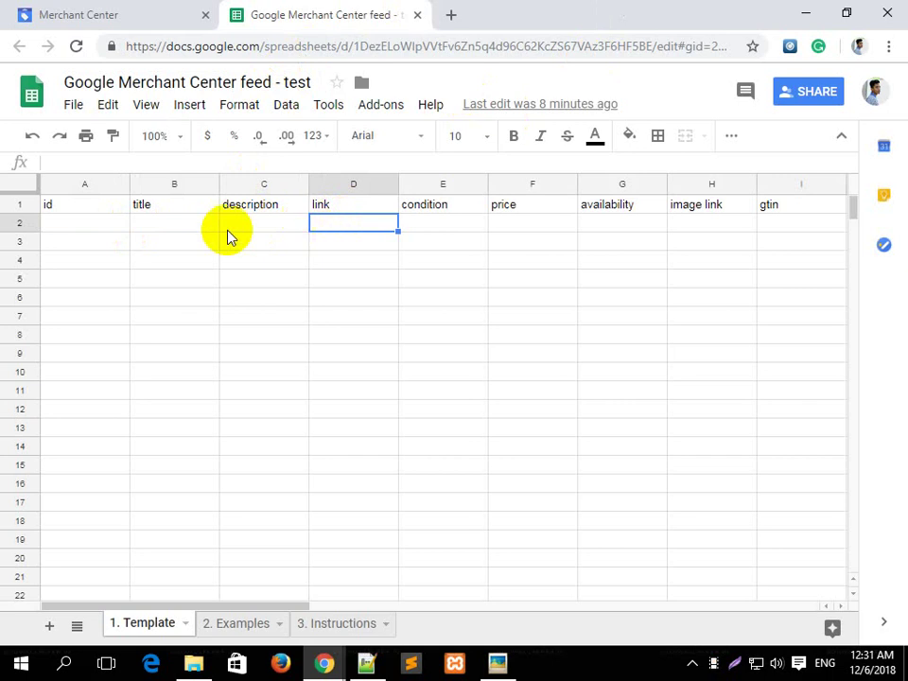
click(103, 229)
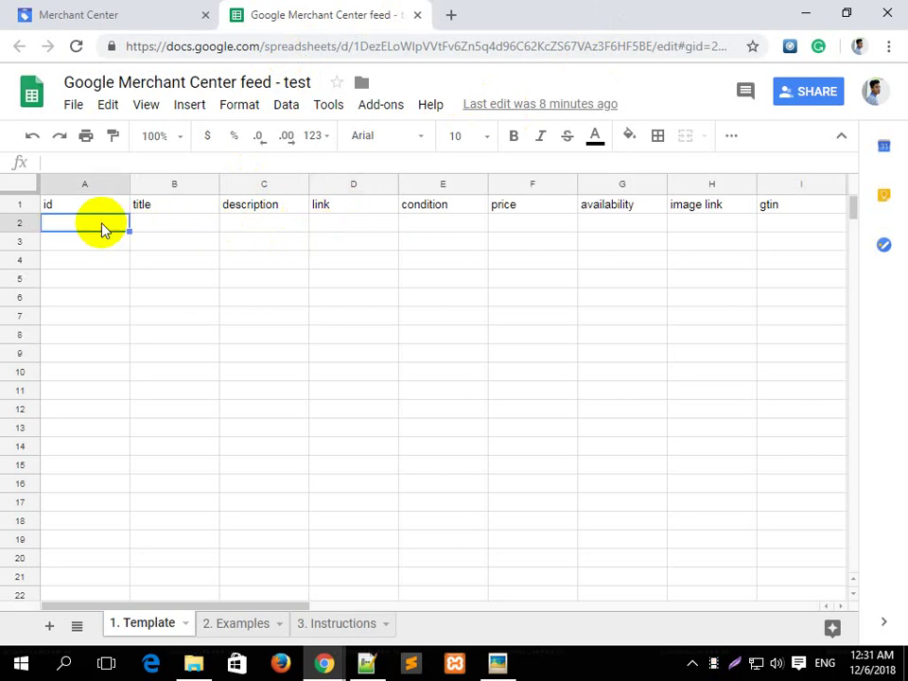
click(464, 225)
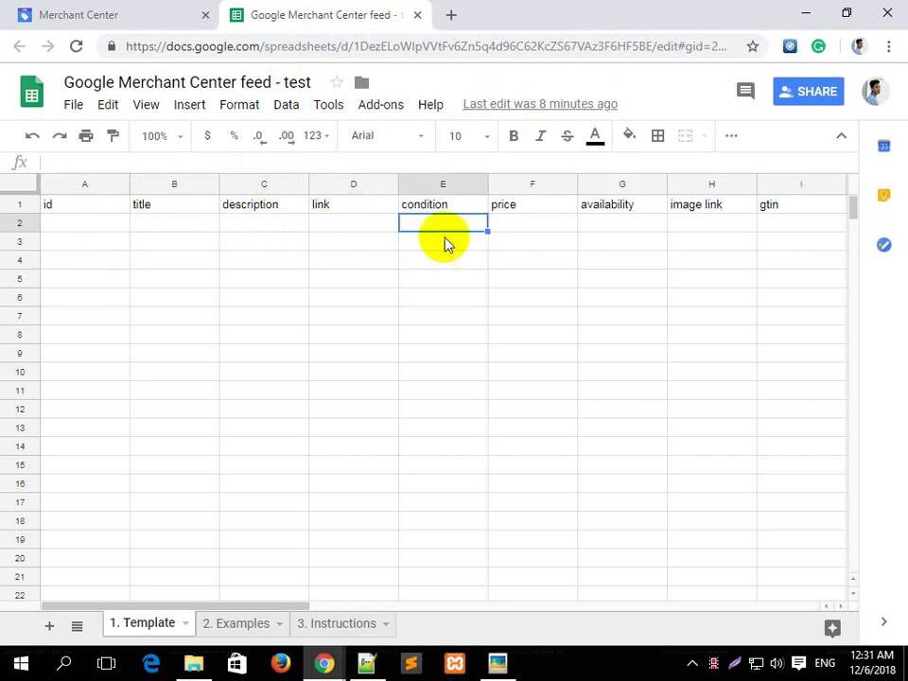
click(77, 227)
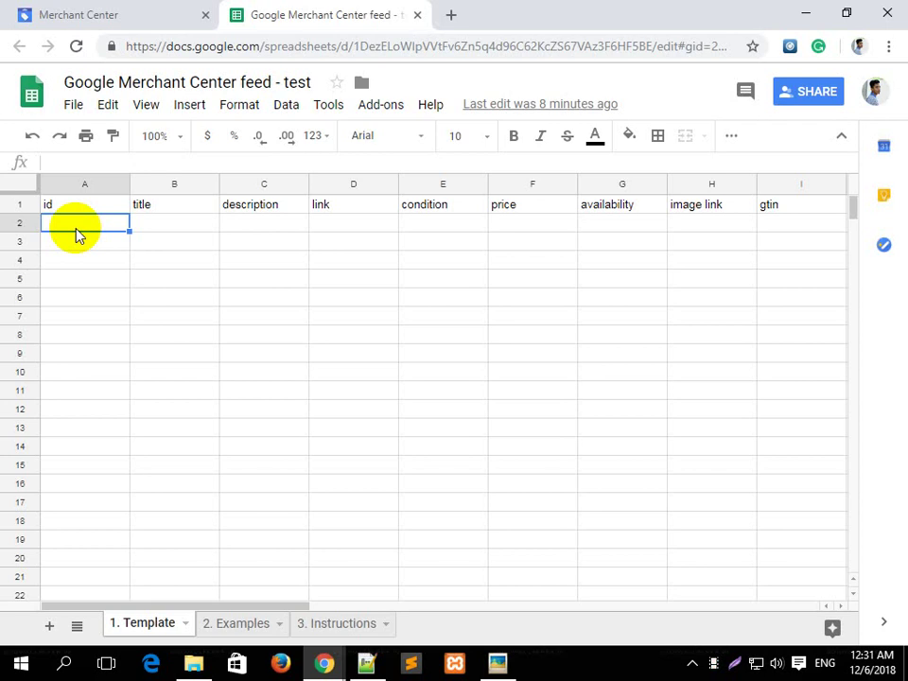
click(162, 228)
click(239, 229)
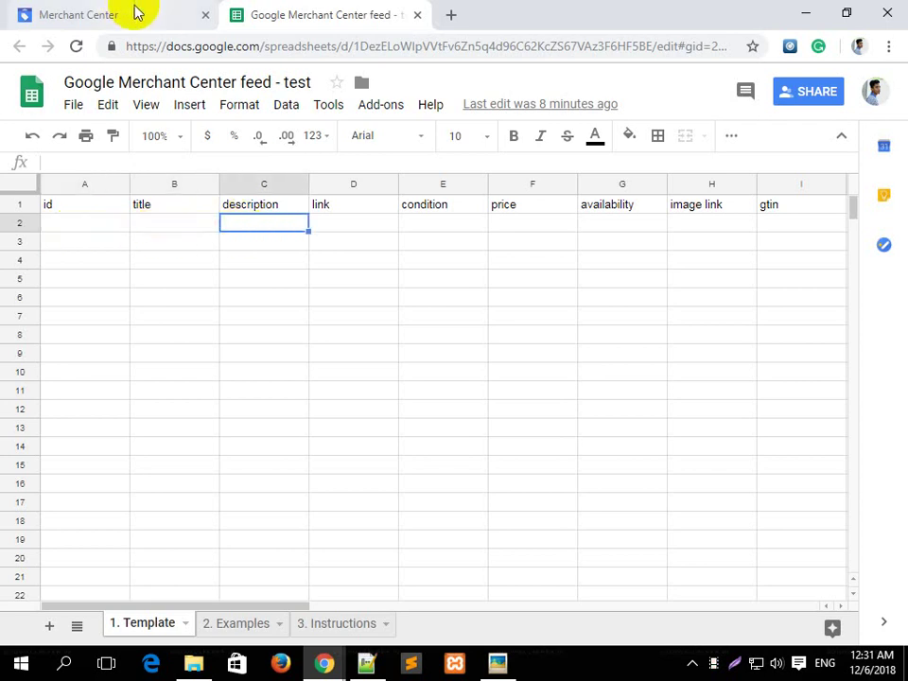
click(353, 225)
click(440, 226)
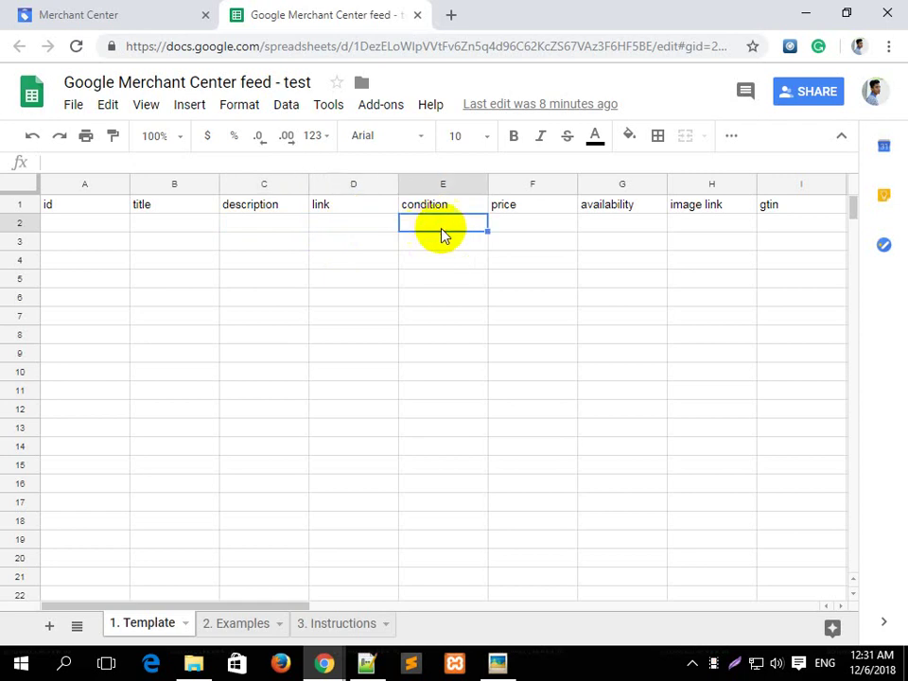
click(511, 223)
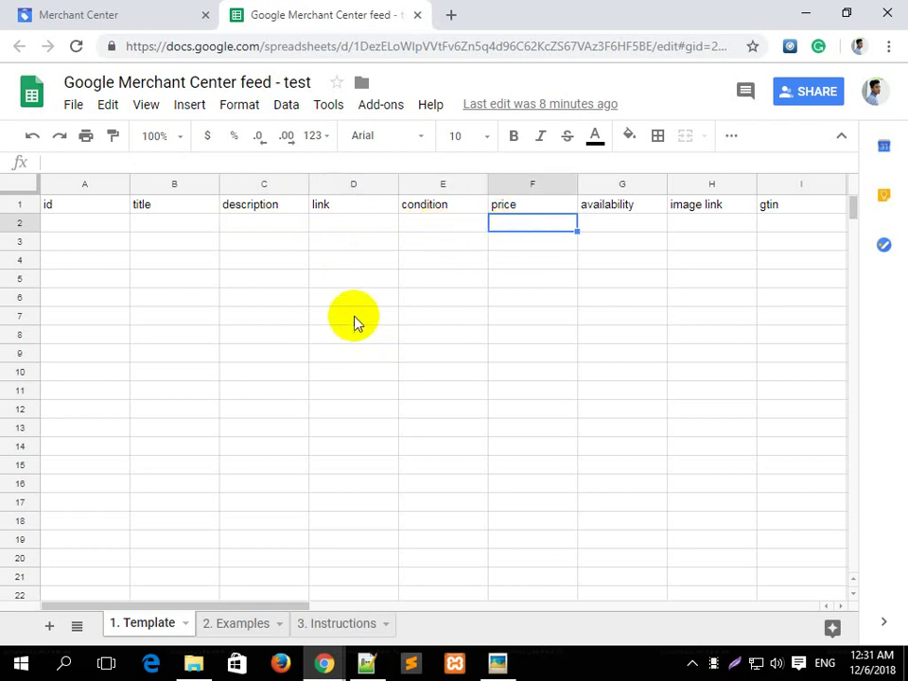
Look at the Merchant Center product diagnostics once more, return to the feed spreadsheet and close the Merchant Center page
click(147, 10)
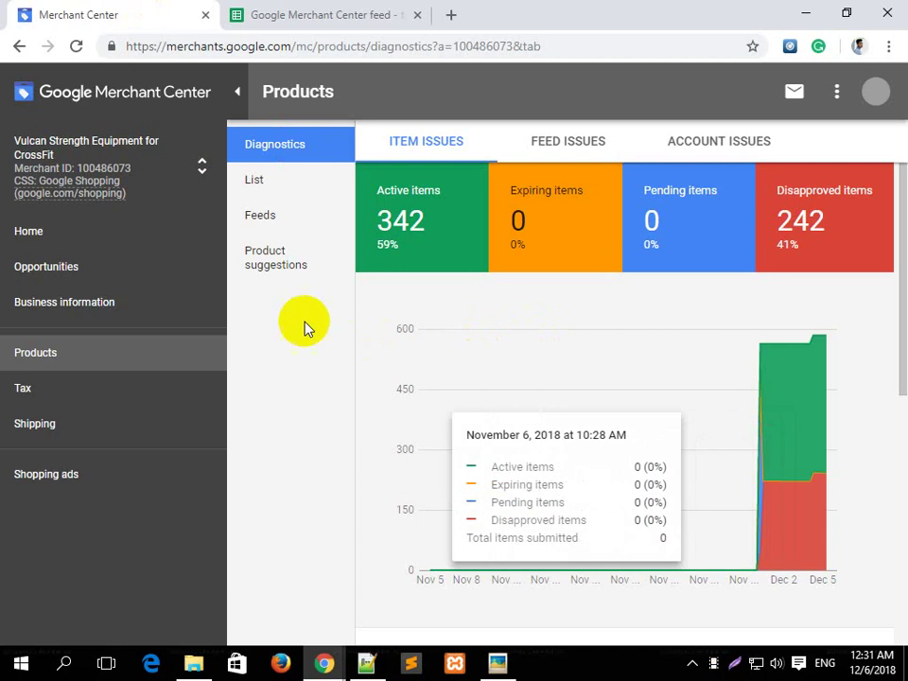
click(290, 18)
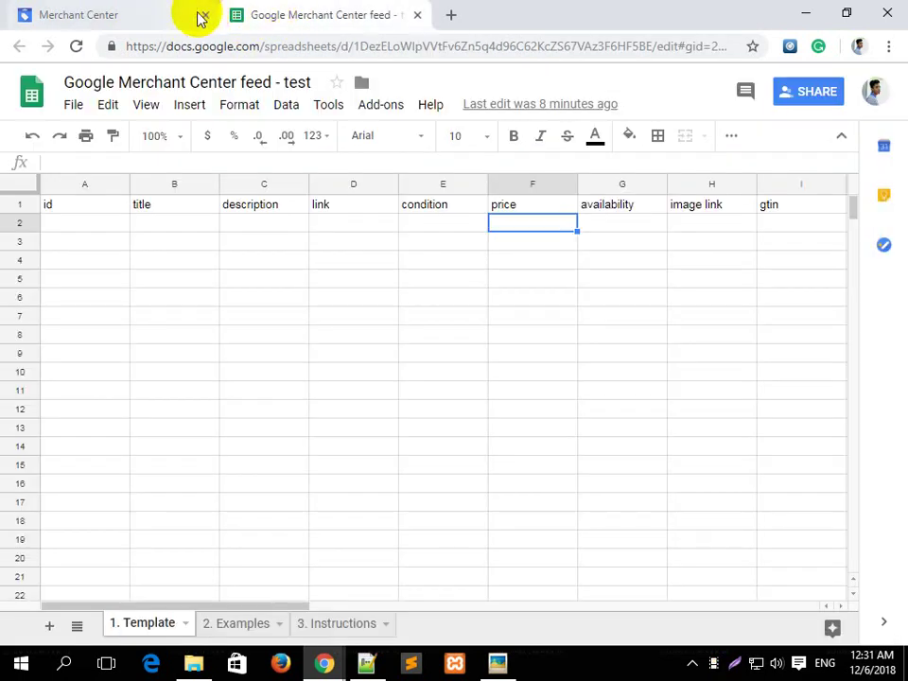
click(204, 15)
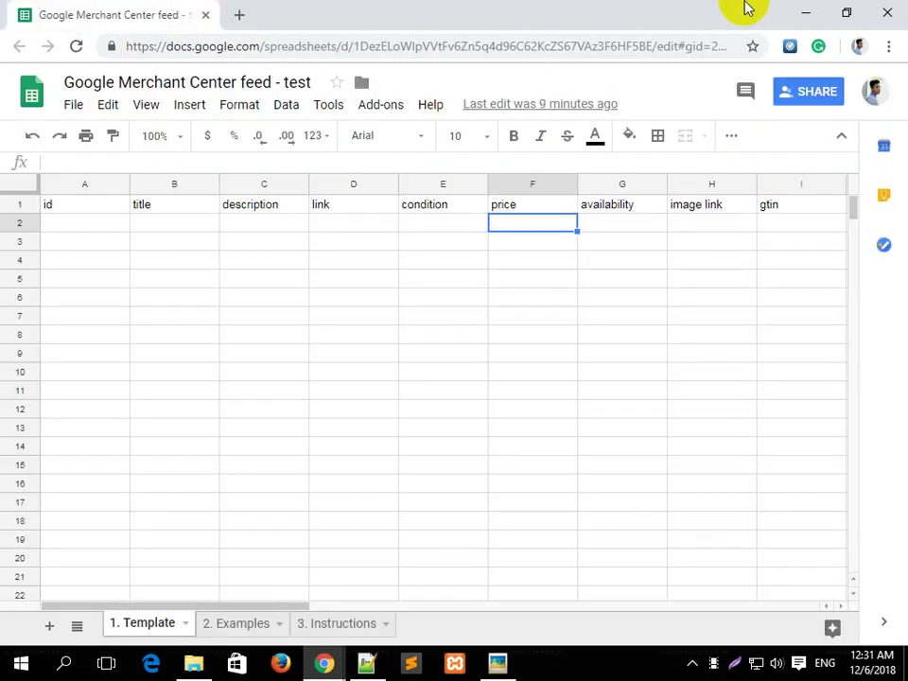